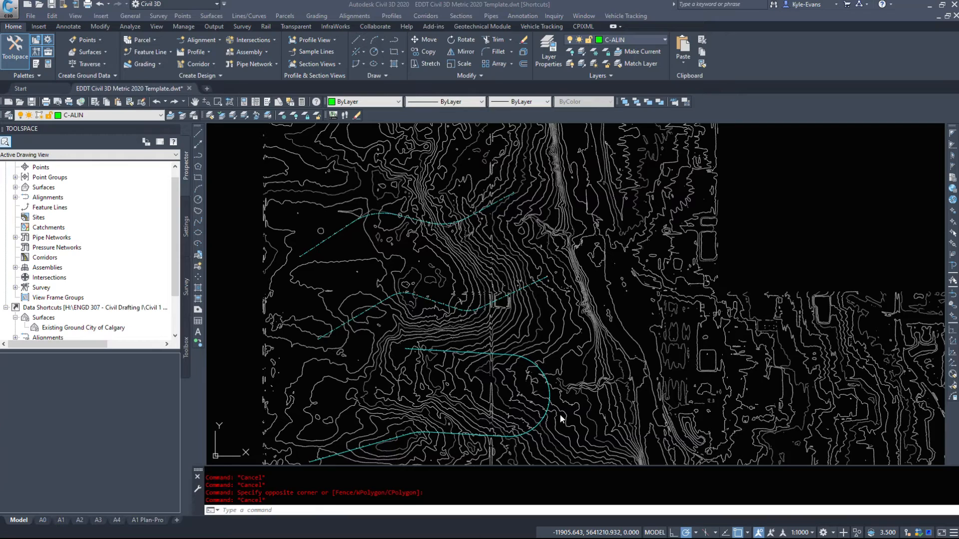
- Open the geometry layout tools for the northernmost alignment, Tangents, and place them clear of the alignment
scroll(375, 220, up, 4)
click(372, 222)
middle_drag(355, 222, 431, 276)
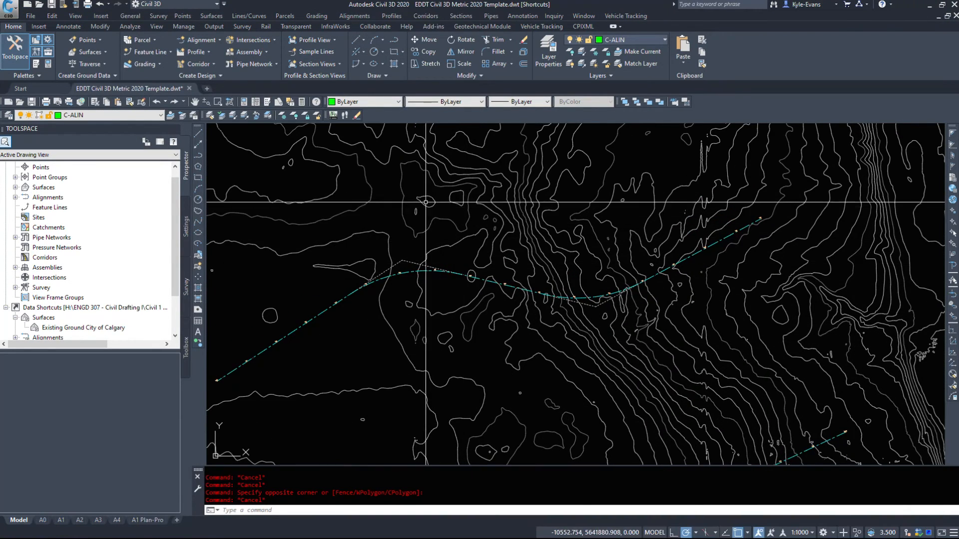
click(415, 270)
scroll(416, 343, down, 4)
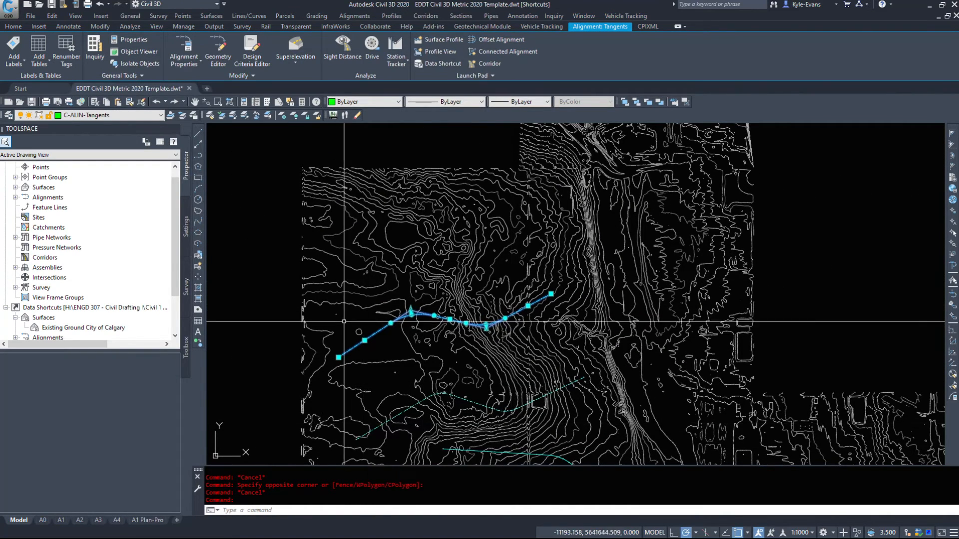
scroll(346, 312, up, 4)
right_click(490, 302)
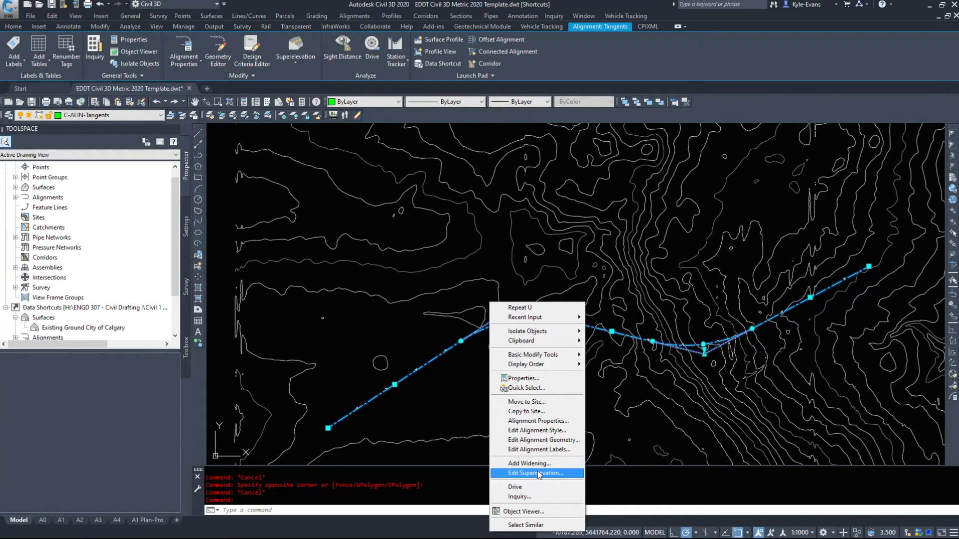
click(539, 441)
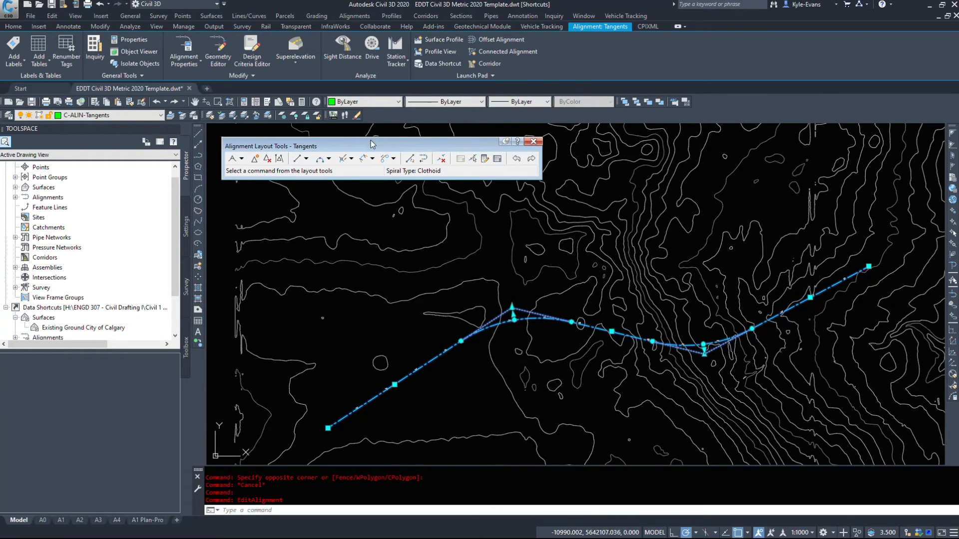
drag(372, 144, 392, 181)
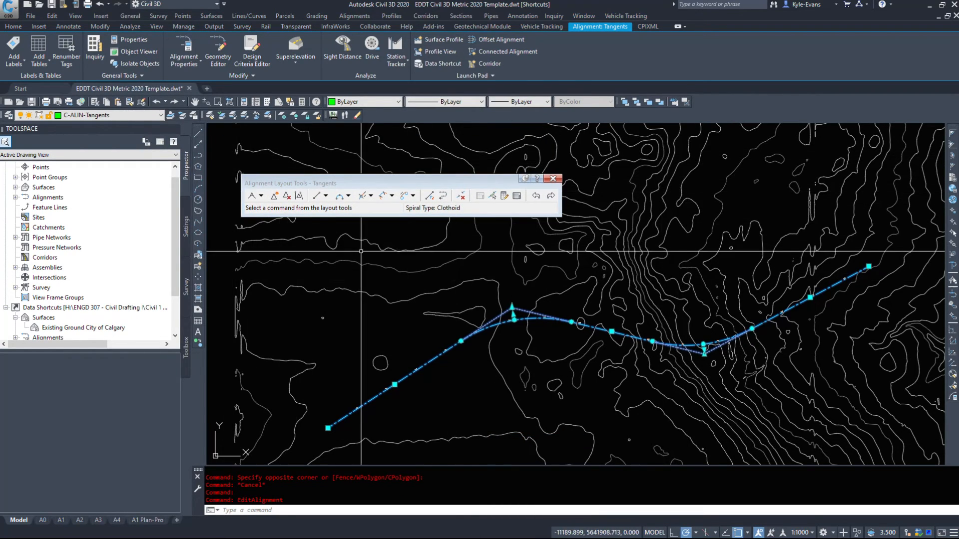
middle_drag(550, 386, 495, 143)
scroll(495, 143, down, 4)
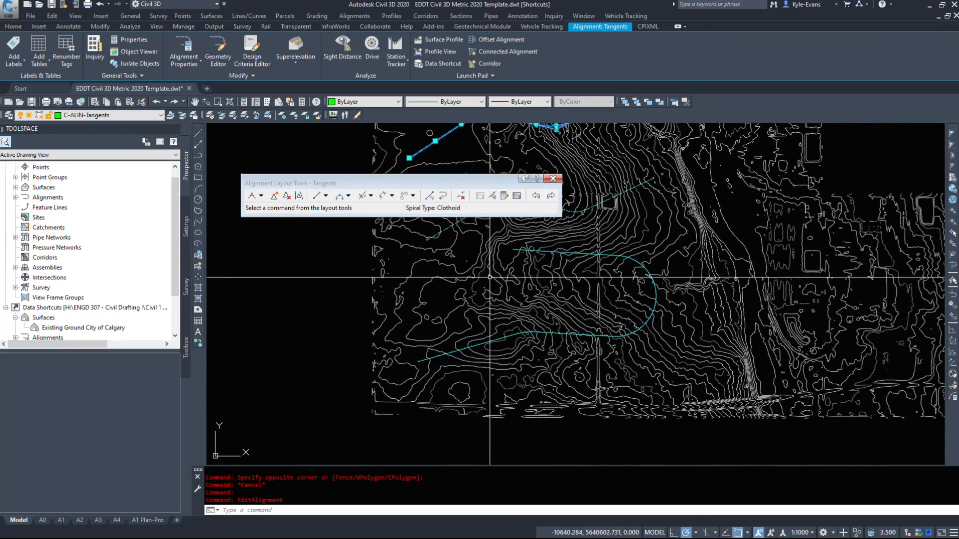
middle_drag(420, 142, 399, 275)
scroll(399, 274, up, 4)
middle_drag(383, 309, 300, 381)
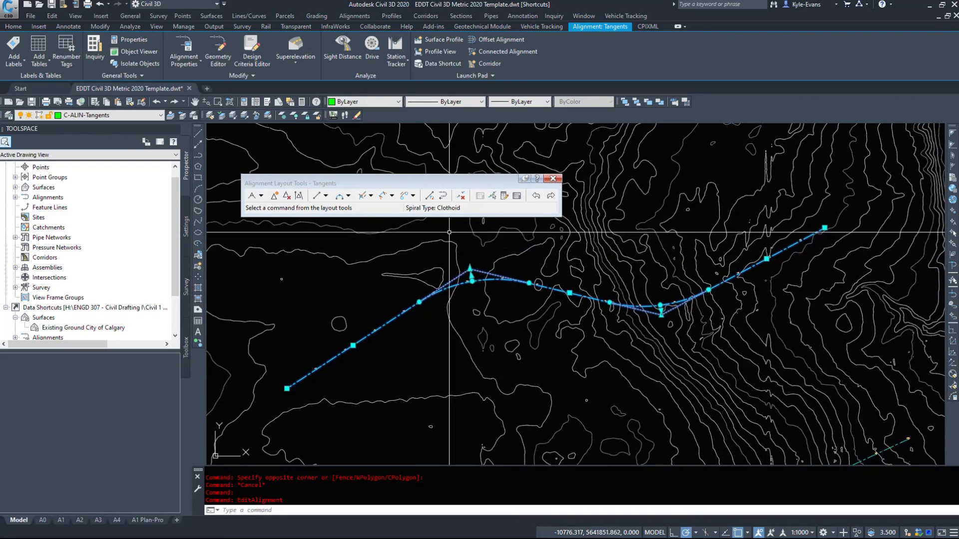
middle_drag(449, 232, 247, 319)
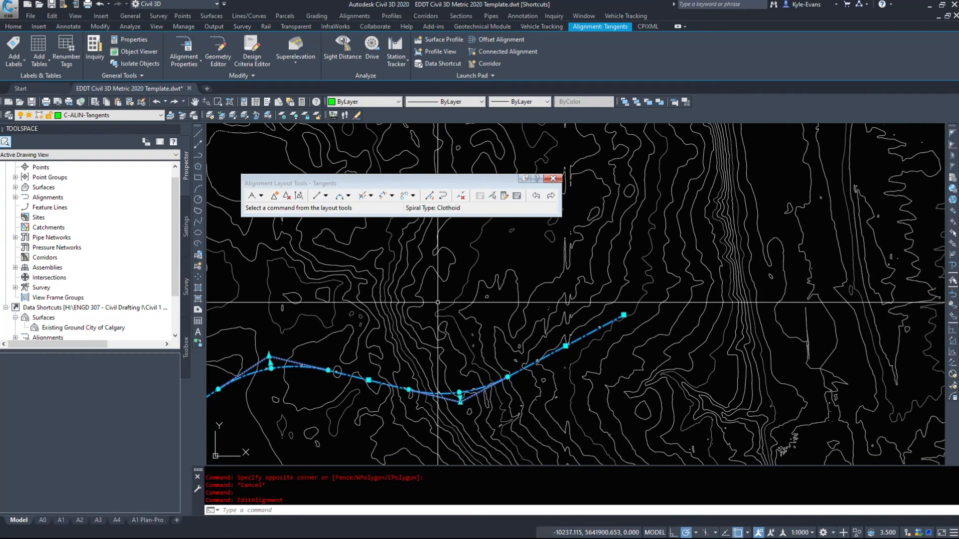
scroll(350, 349, up, 5)
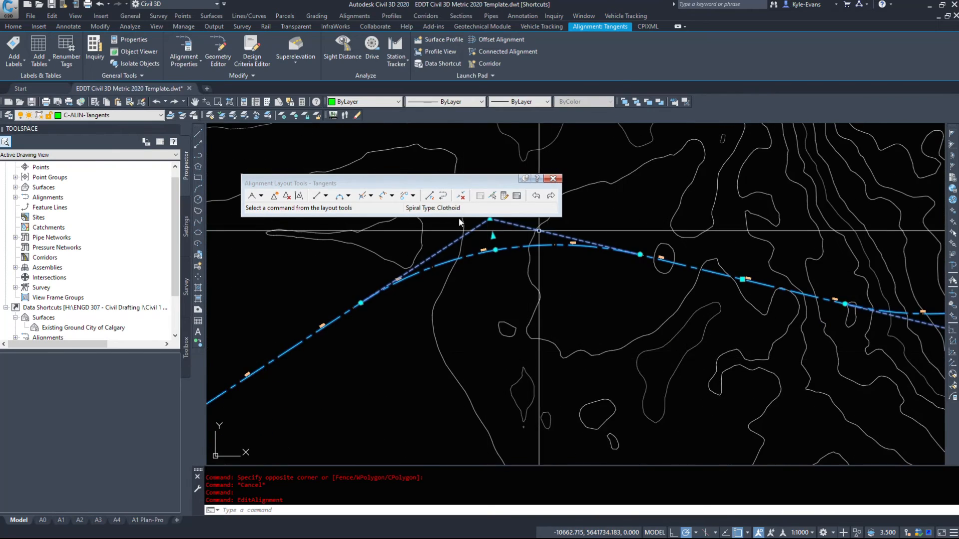
scroll(399, 354, down, 4)
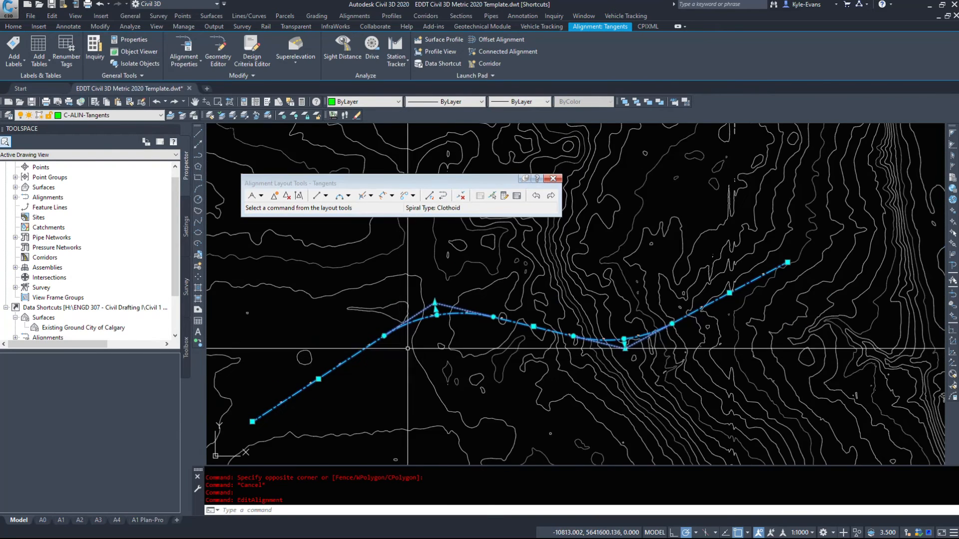
- Insert a PI midway along the alignment's first tangent line and delete that PI again
click(275, 200)
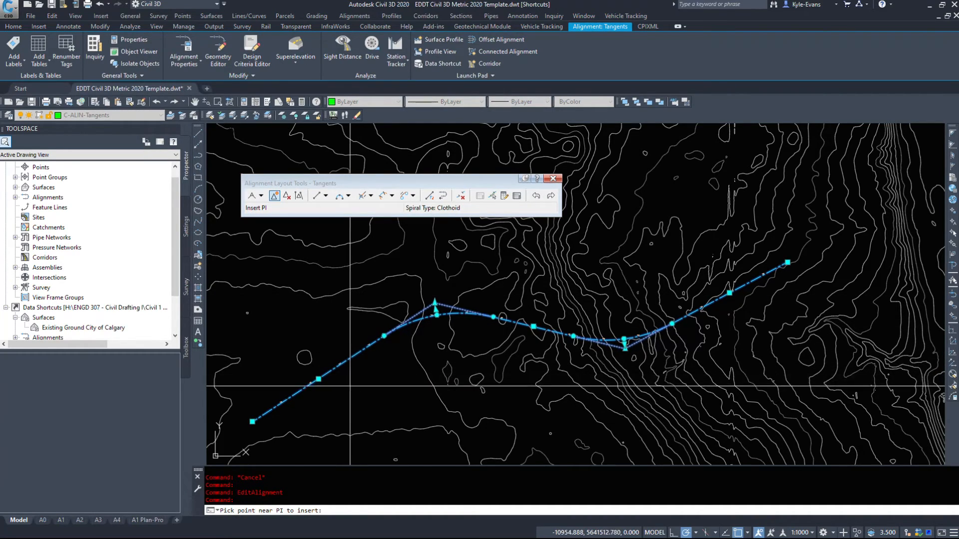
click(308, 373)
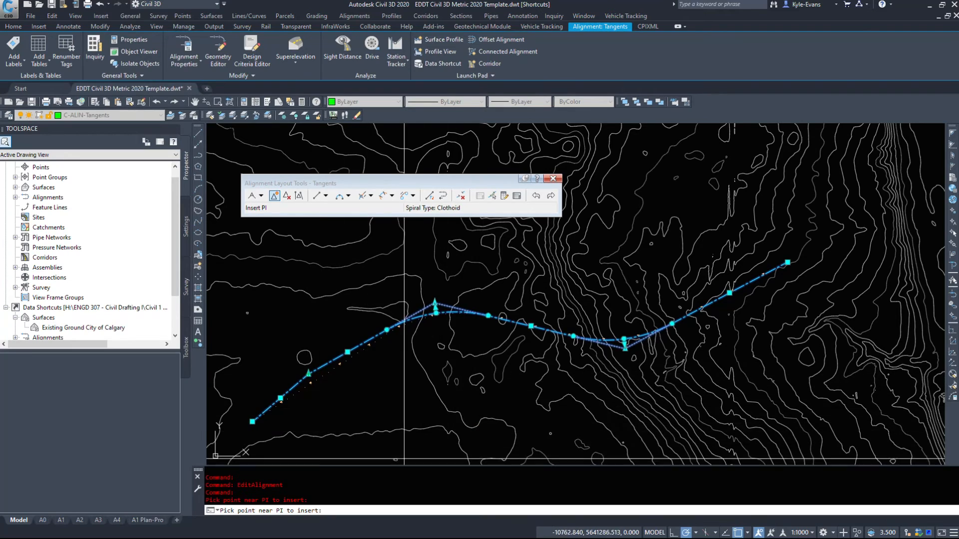
click(288, 196)
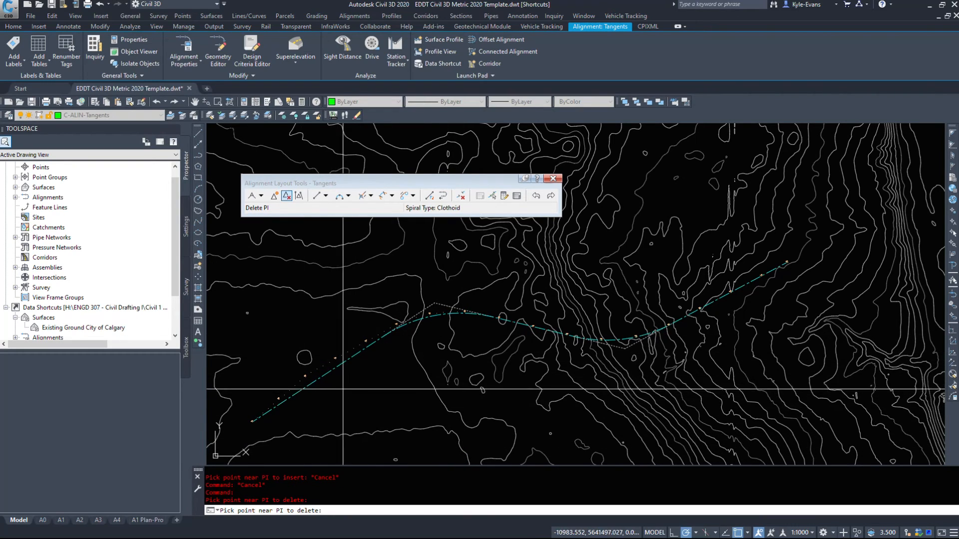
key(Escape)
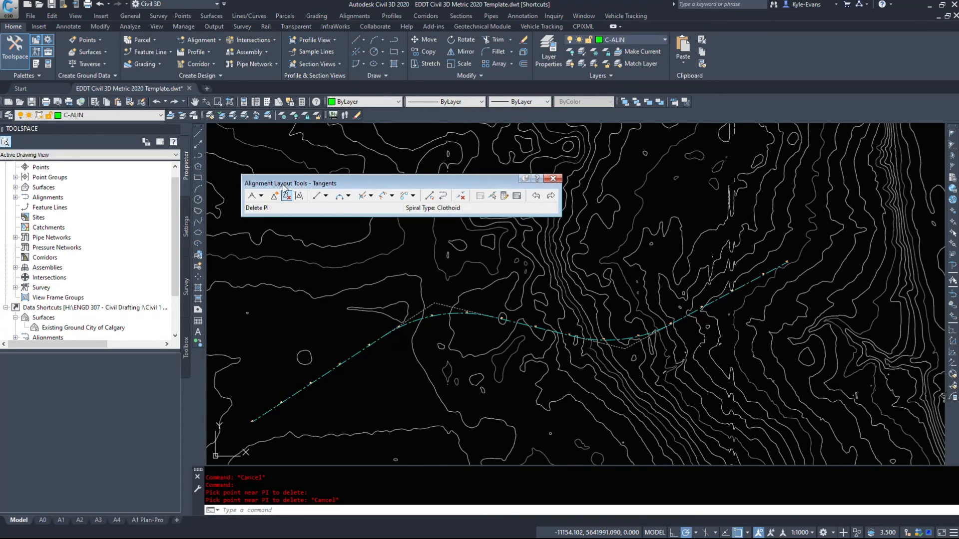
- Review the available line, curve, line-with-spiral, curve-with-spiral and spiral options for laying out alignment entities
click(325, 195)
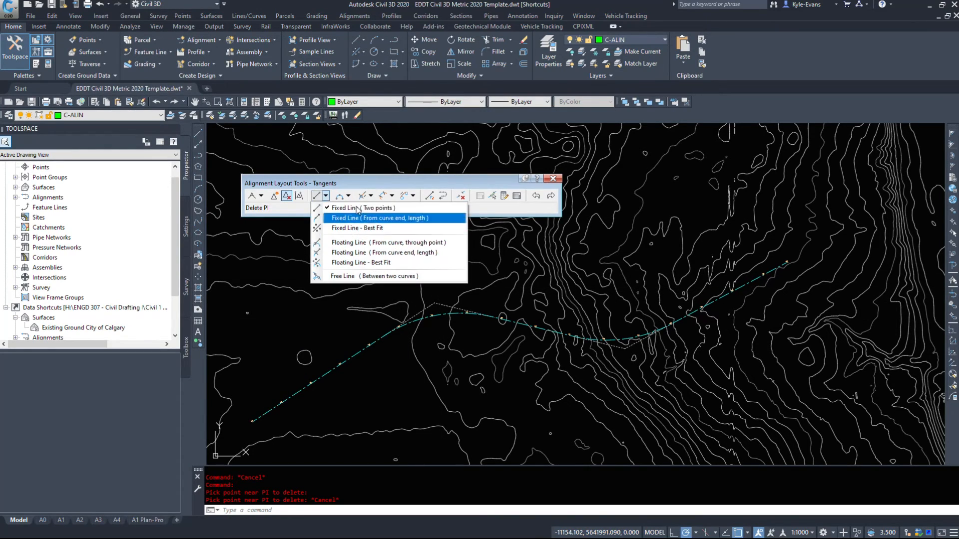
click(348, 197)
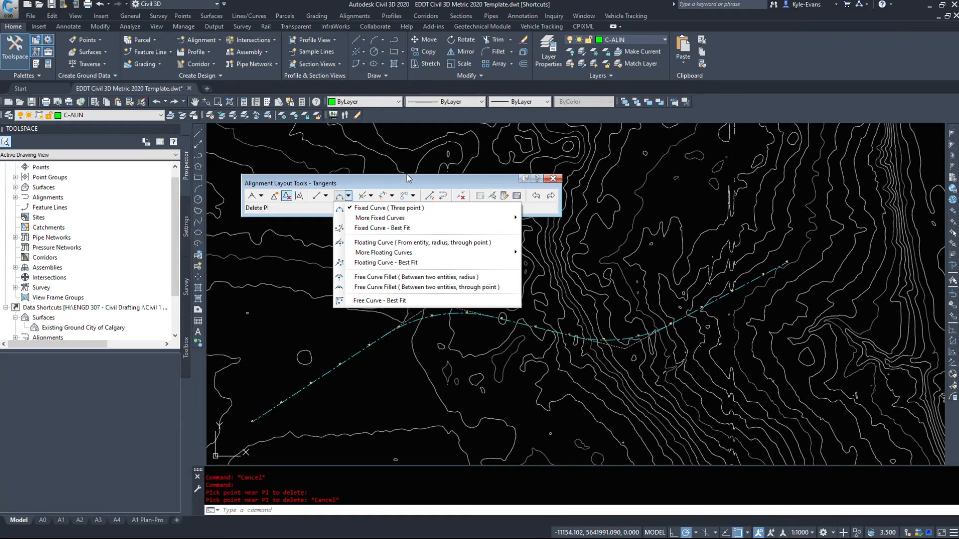
click(370, 196)
click(371, 196)
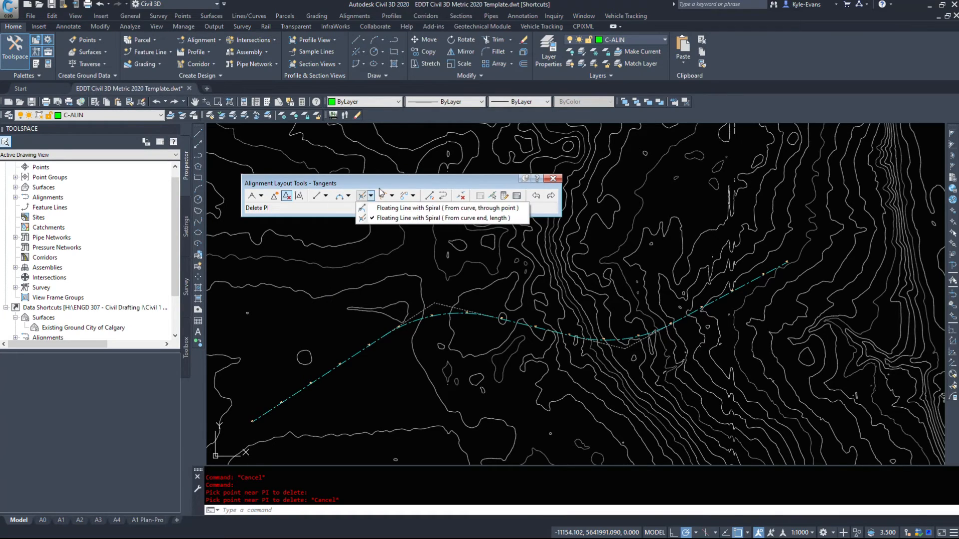
click(392, 195)
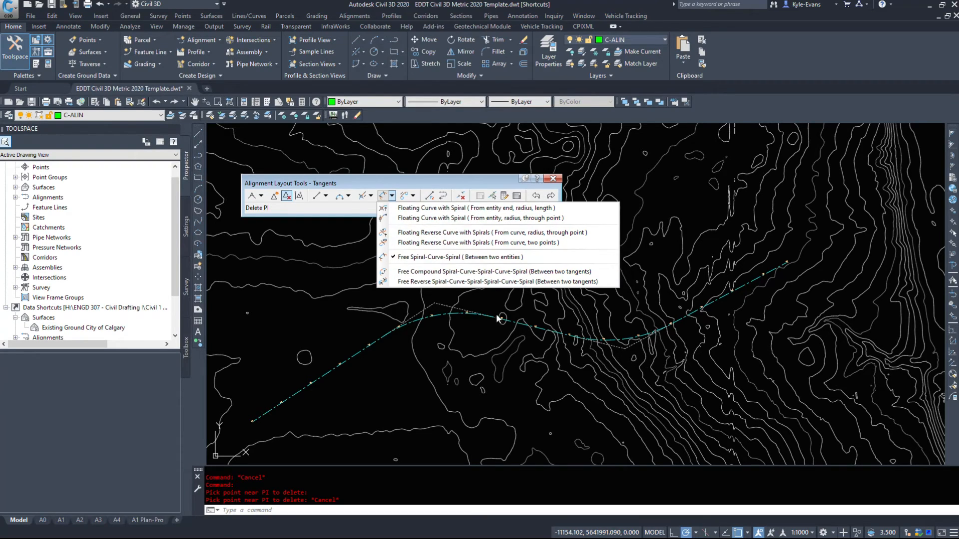
click(414, 198)
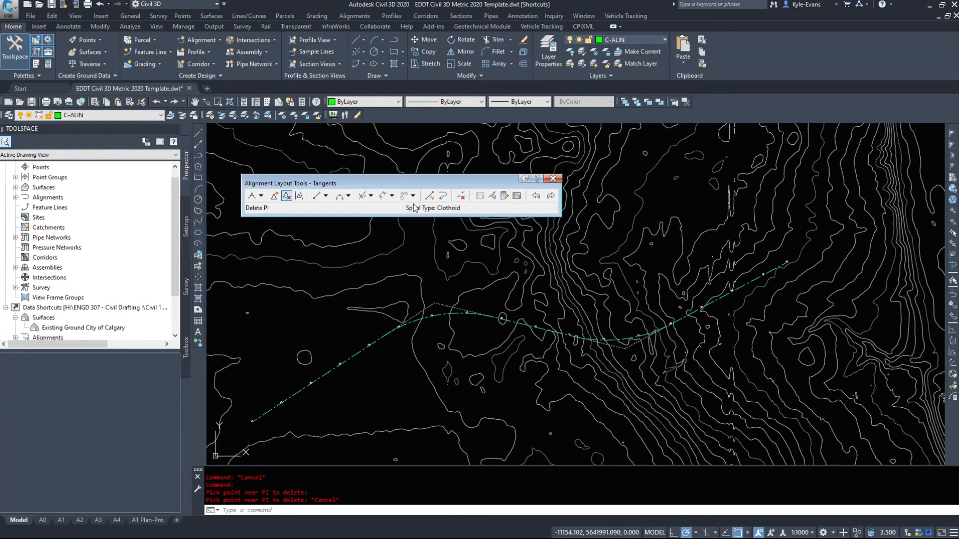
click(414, 199)
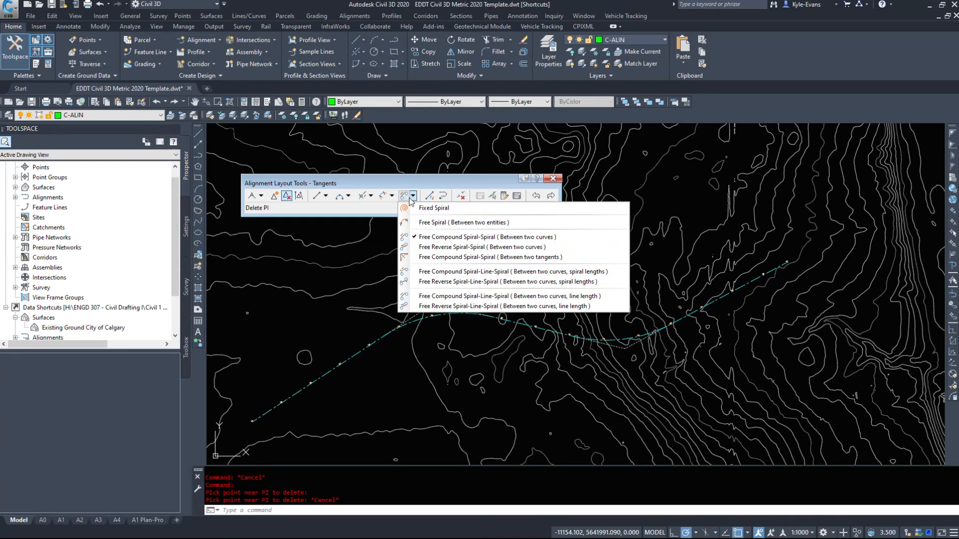
click(430, 182)
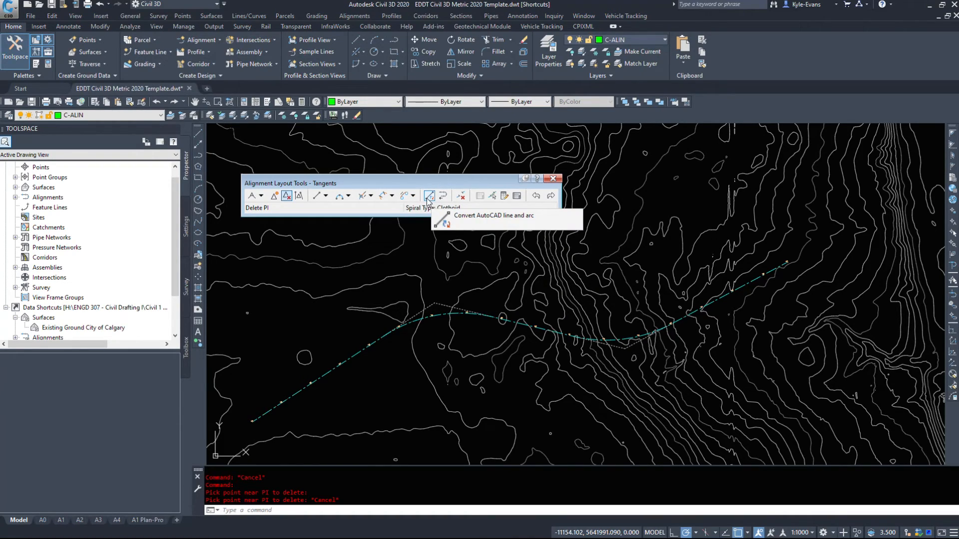
click(460, 196)
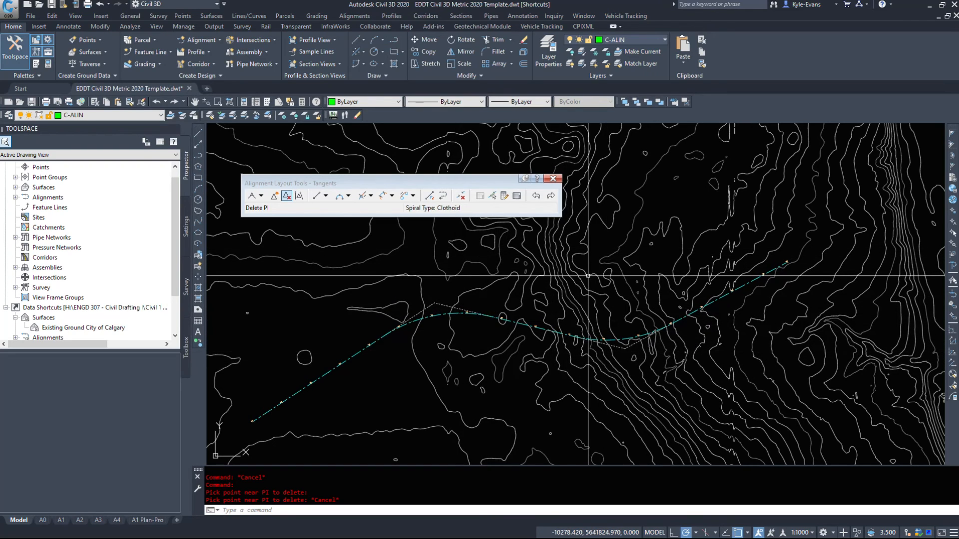
- Show the alignment entities table, move it above the alignment and shrink its height to uncover the drawing
click(516, 196)
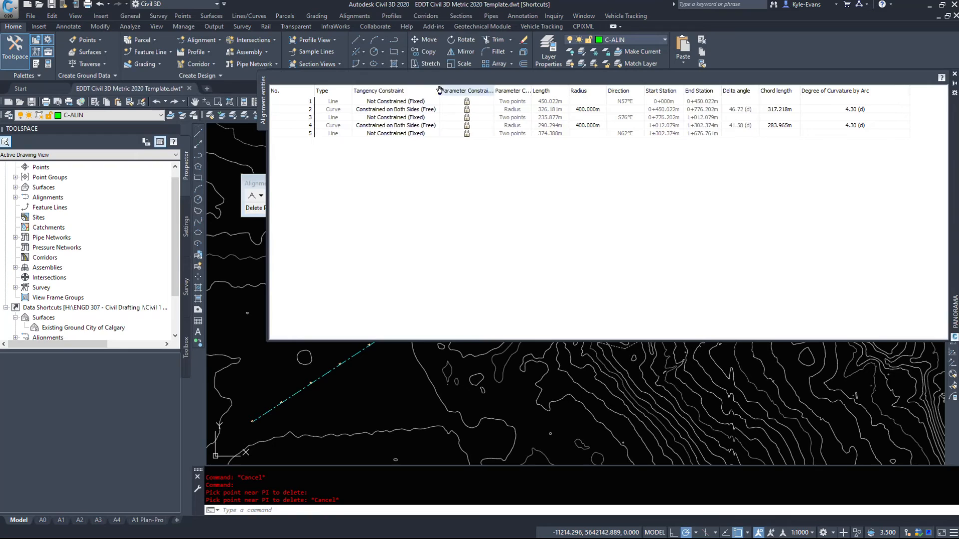
drag(954, 229, 787, 161)
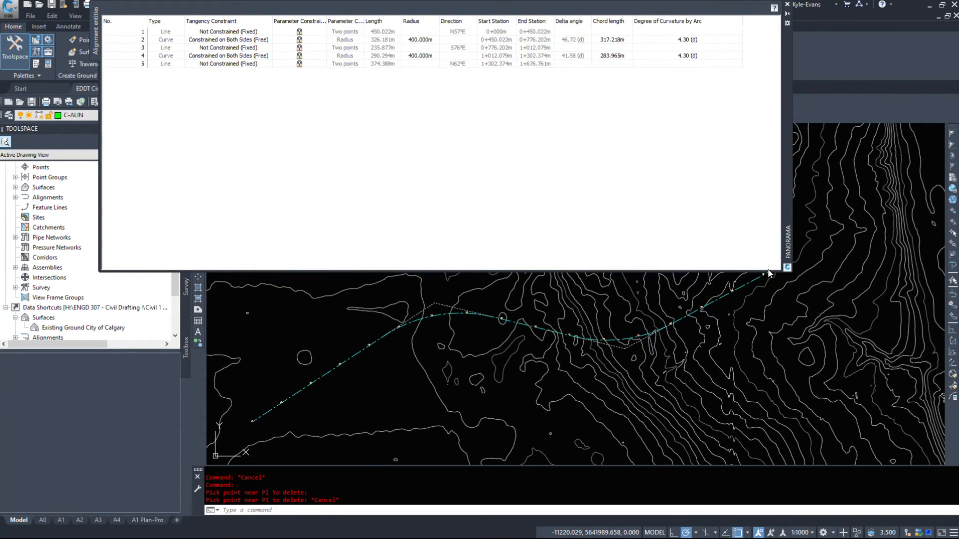
drag(769, 272, 763, 106)
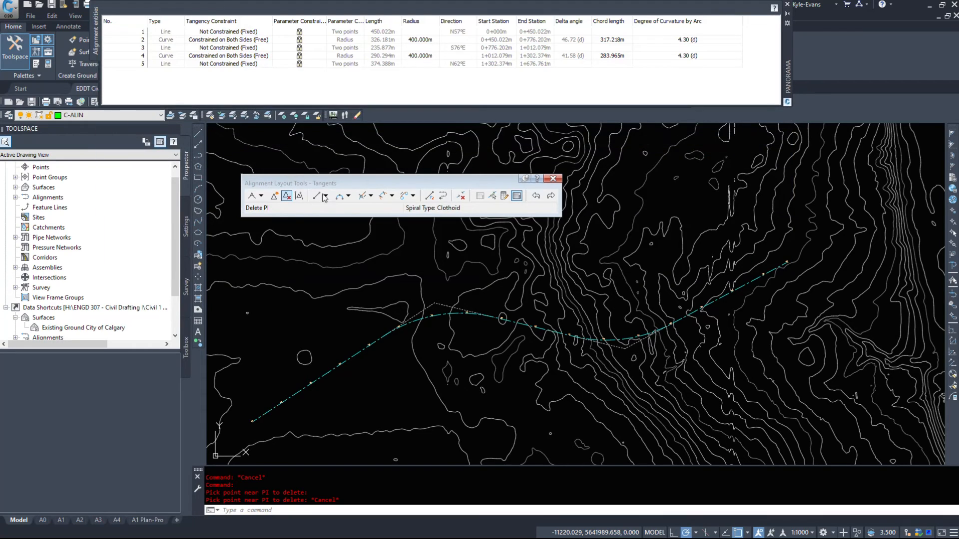
- Highlight each of the alignment's line and curve entities in turn to match the table rows with the drawing
click(166, 32)
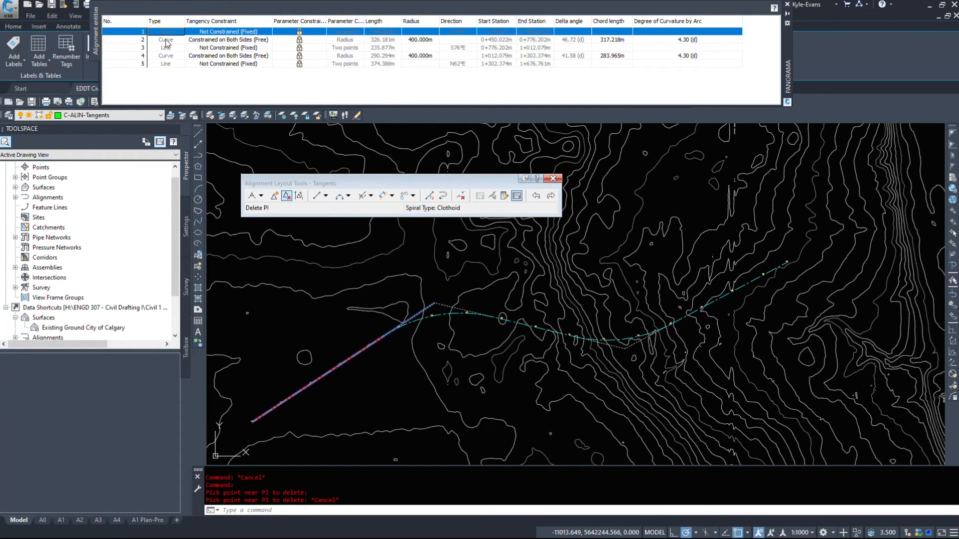
click(166, 41)
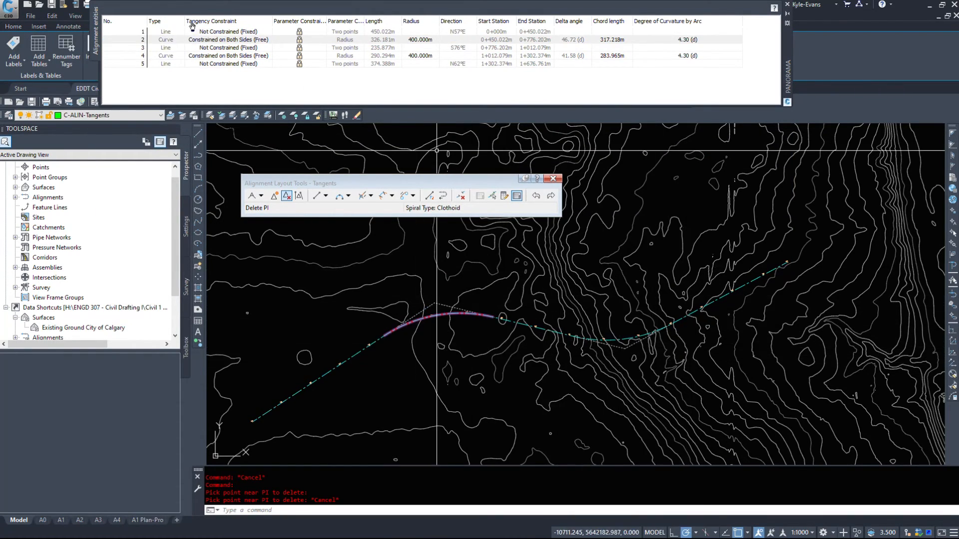
click(168, 48)
click(168, 56)
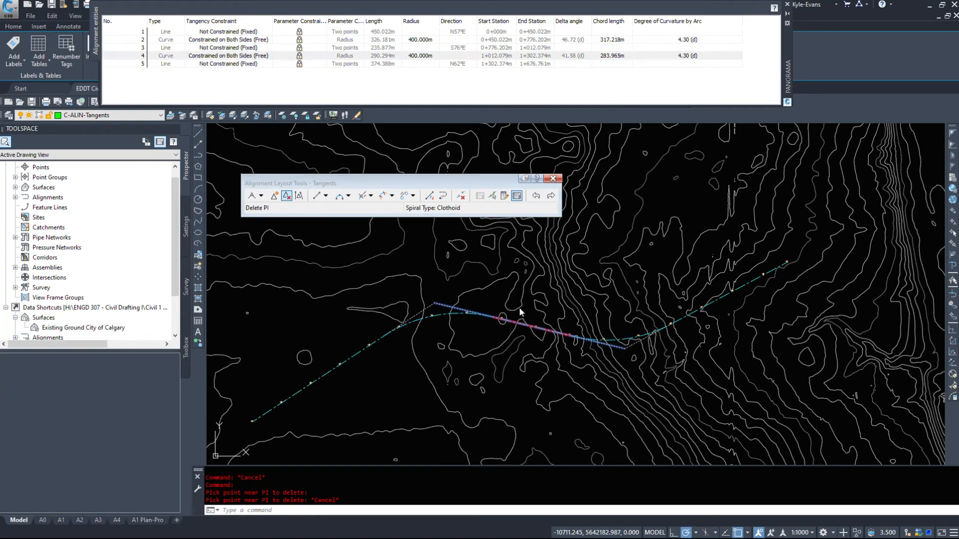
click(170, 64)
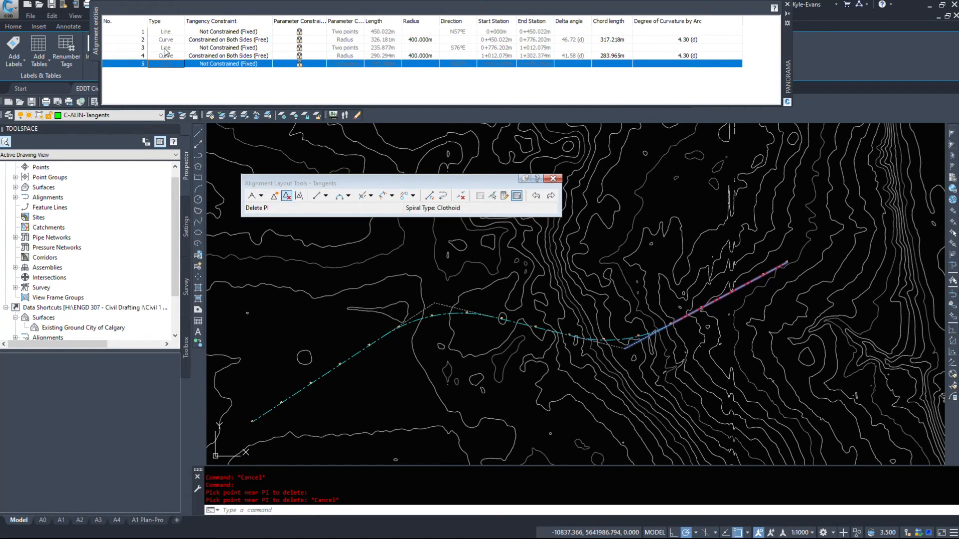
click(169, 55)
click(168, 48)
click(167, 39)
click(166, 33)
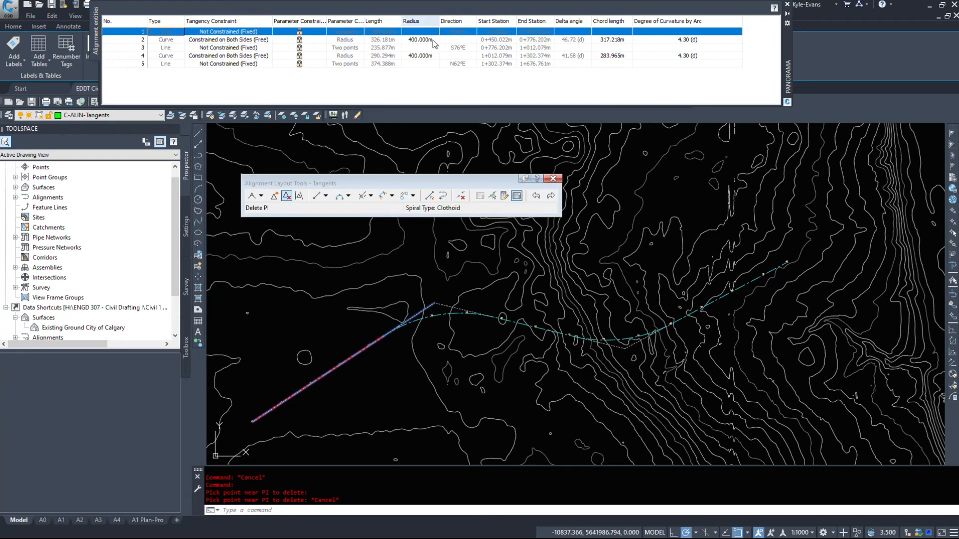
- Examine the radius, chord length, degree of curvature and start and end stations of the alignment's entities
click(344, 39)
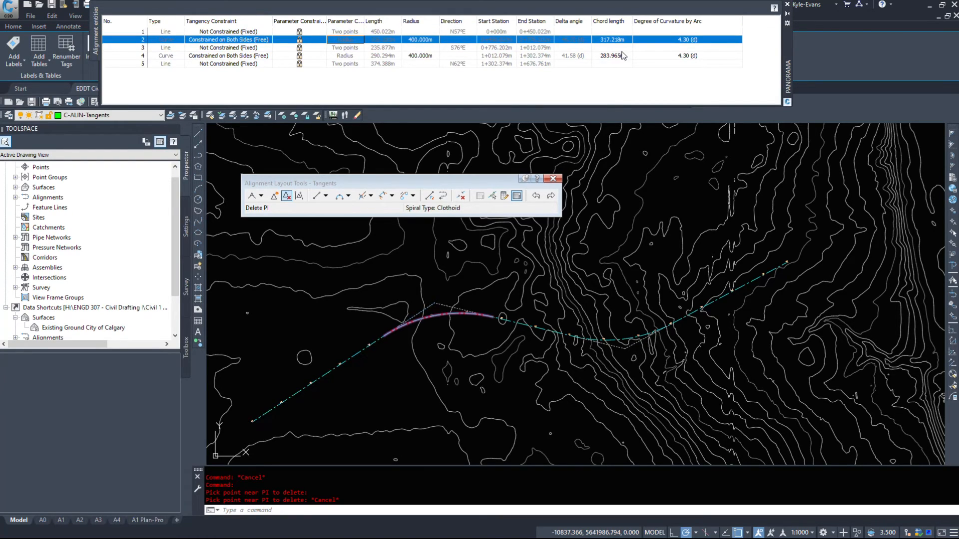
click(425, 42)
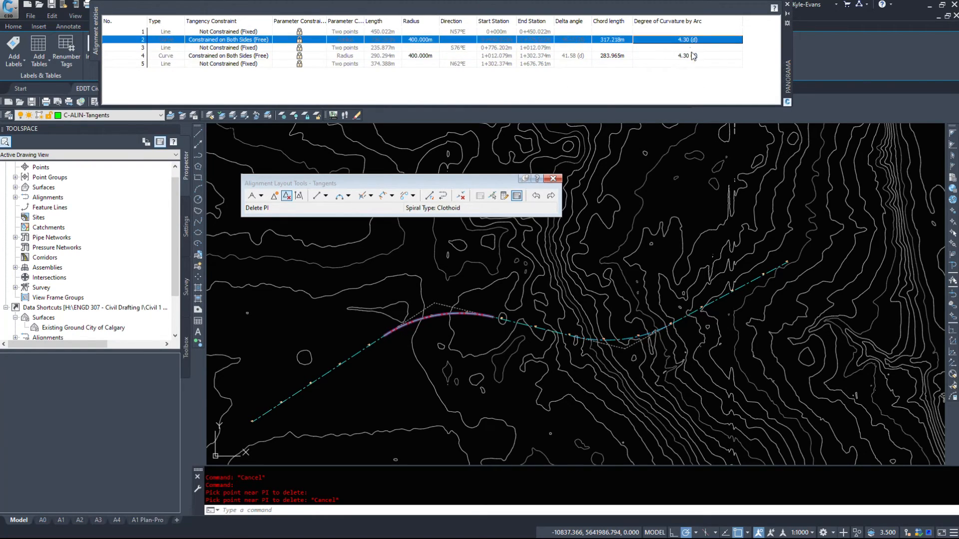
click(691, 54)
click(691, 33)
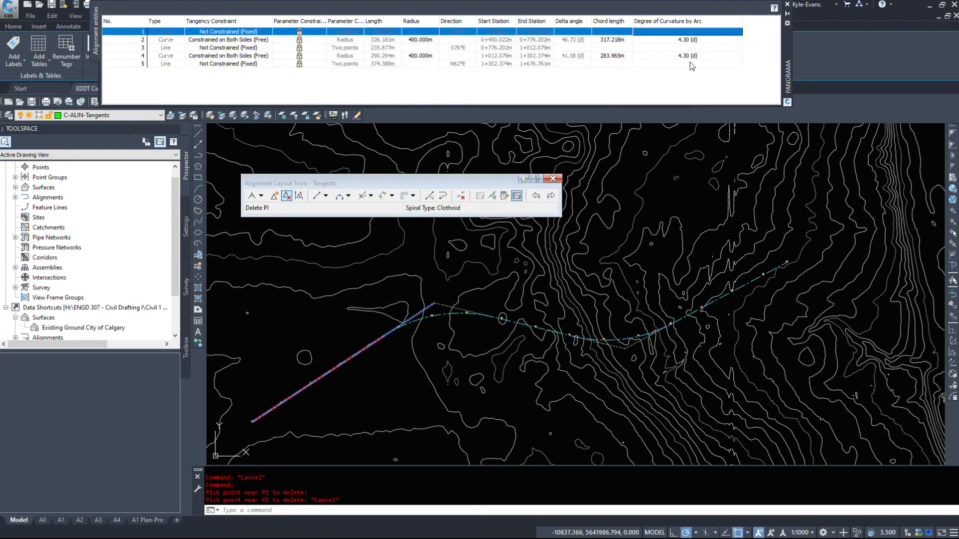
click(690, 63)
click(571, 39)
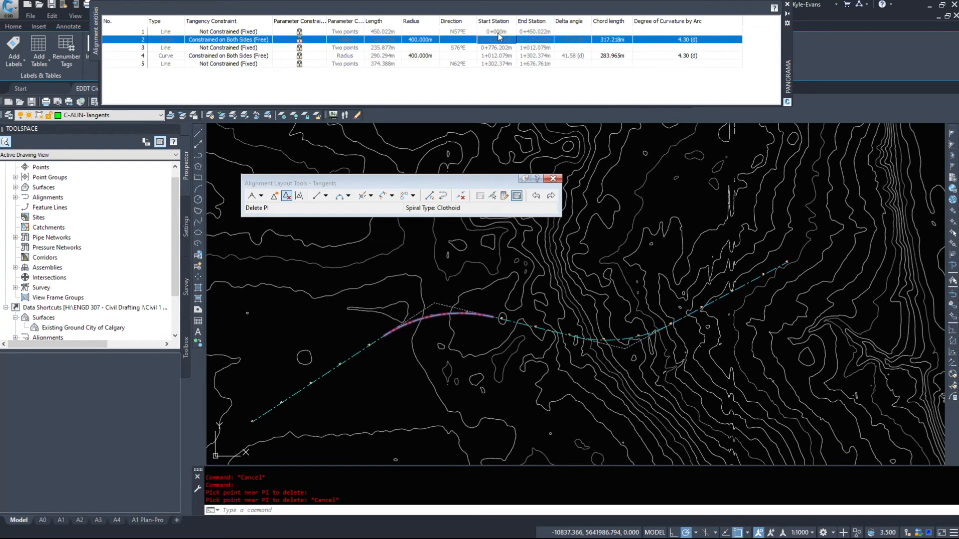
click(540, 32)
click(525, 48)
click(517, 62)
click(523, 41)
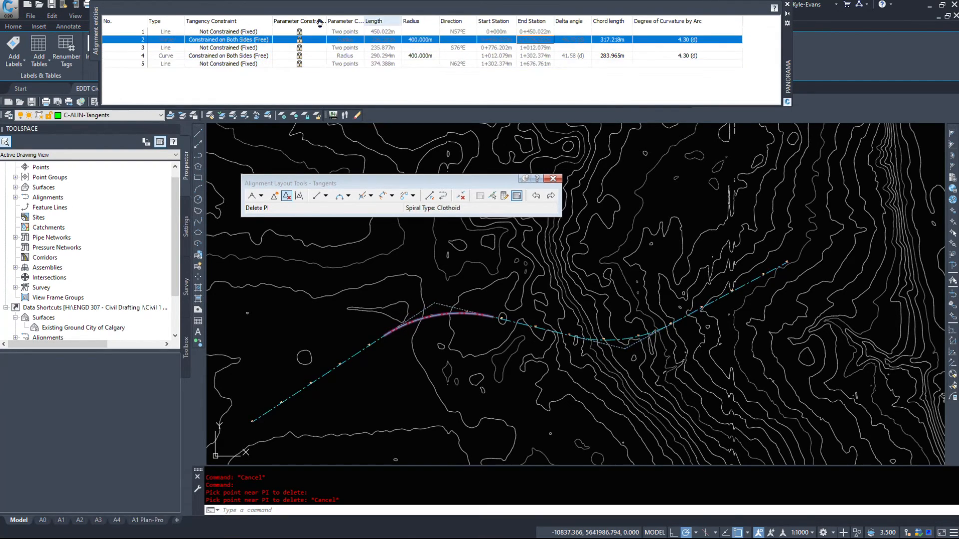
- Unlock the parameter constraints of both curves in the alignment entities table, trying the lock of each line entity too
click(337, 47)
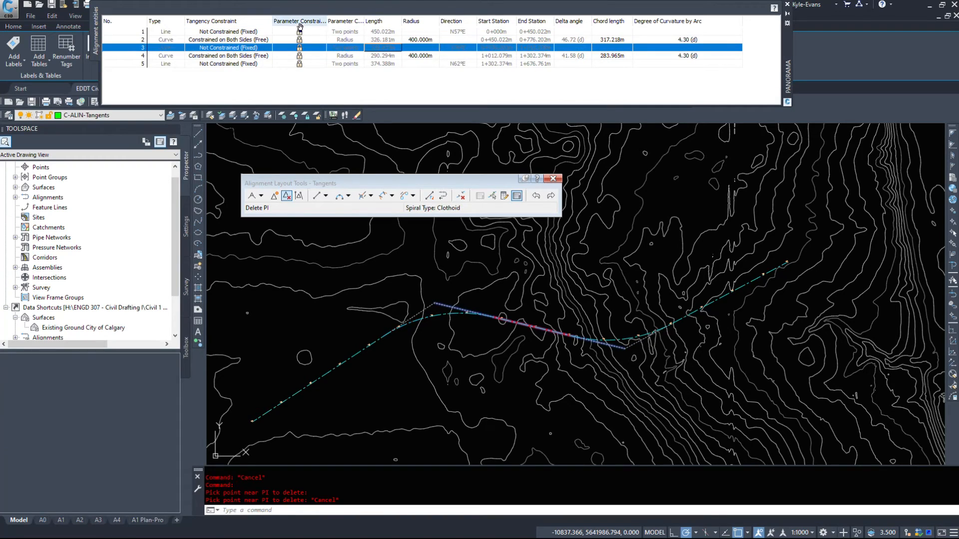
click(300, 32)
click(299, 41)
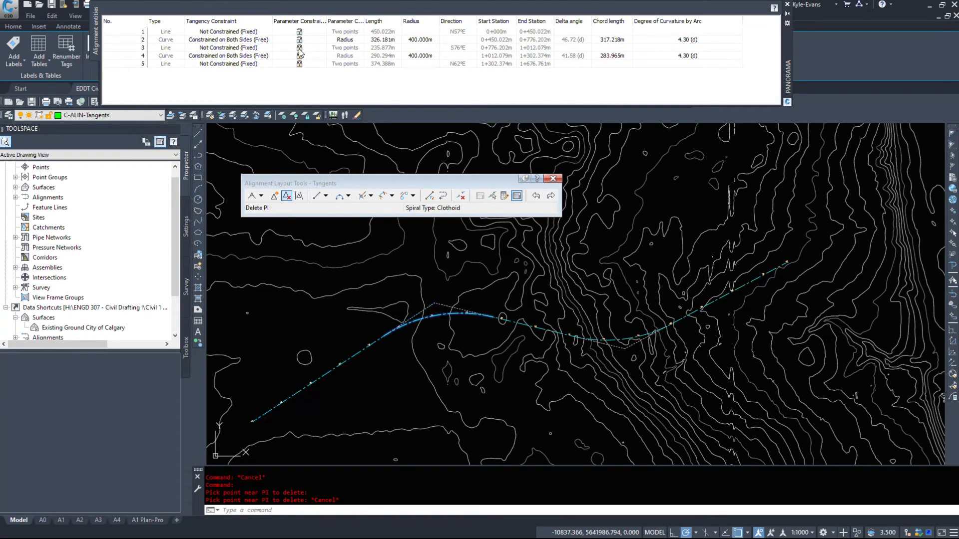
click(299, 49)
click(299, 56)
click(300, 64)
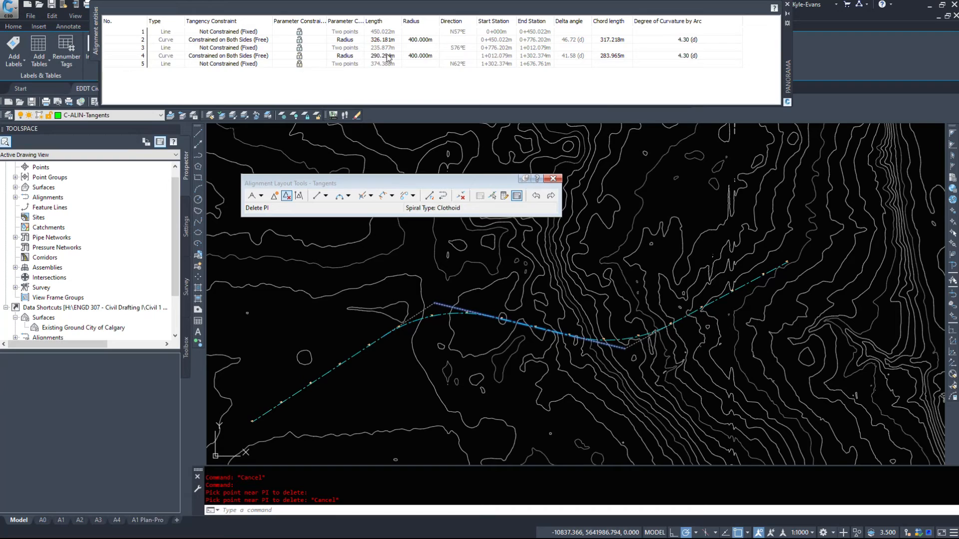
- Check the parameter constraint choice offered for the alignment's second curve, leaving it on Radius
double_click(346, 57)
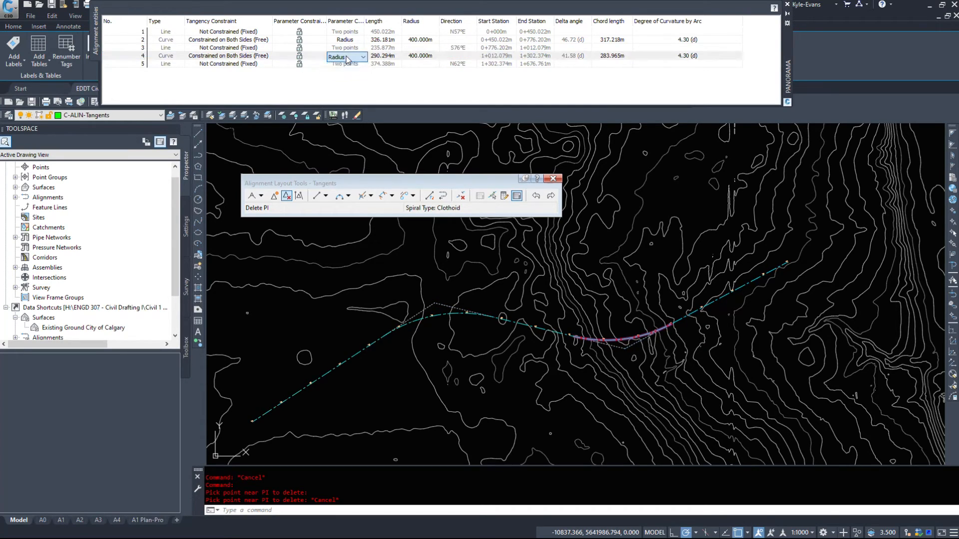
click(433, 57)
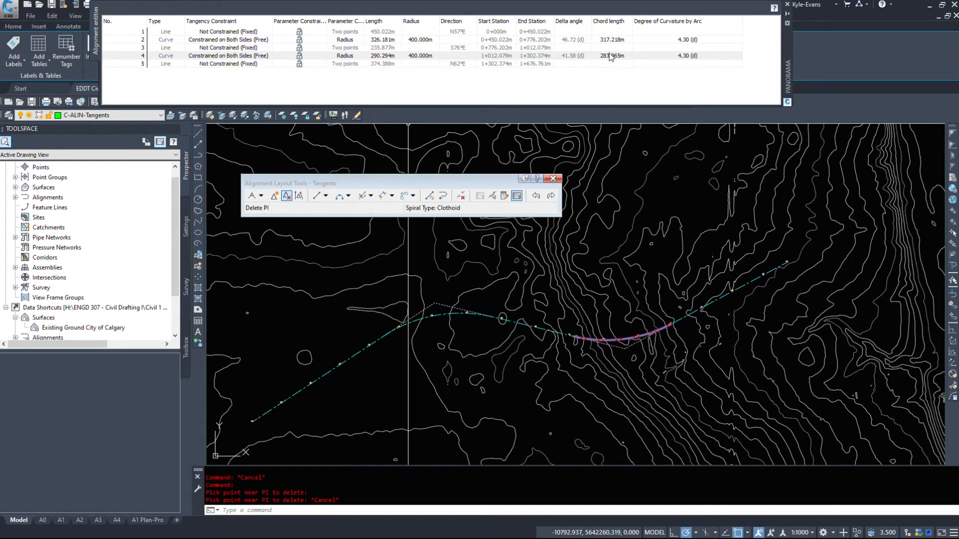
click(400, 54)
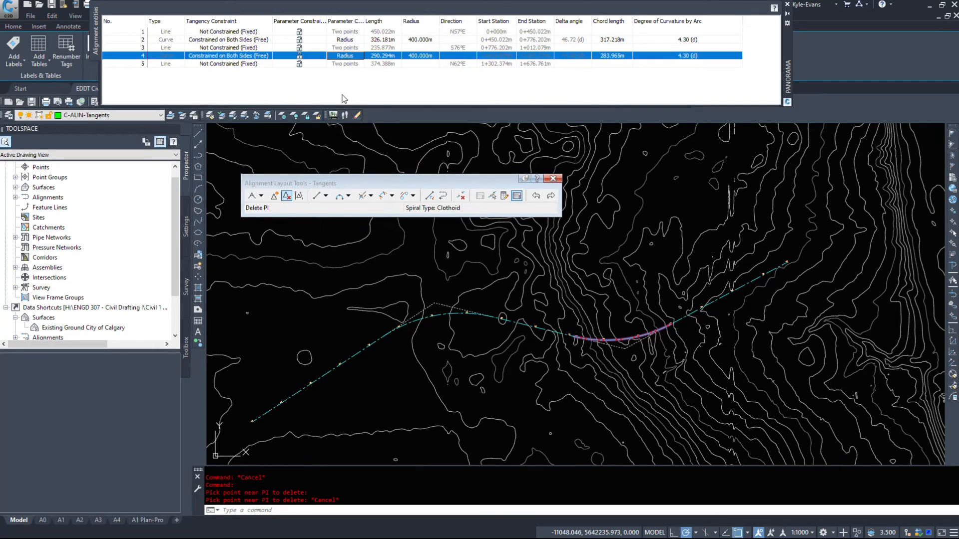
- Lock the parameter constraints of the alignment's curves again
click(299, 64)
click(299, 39)
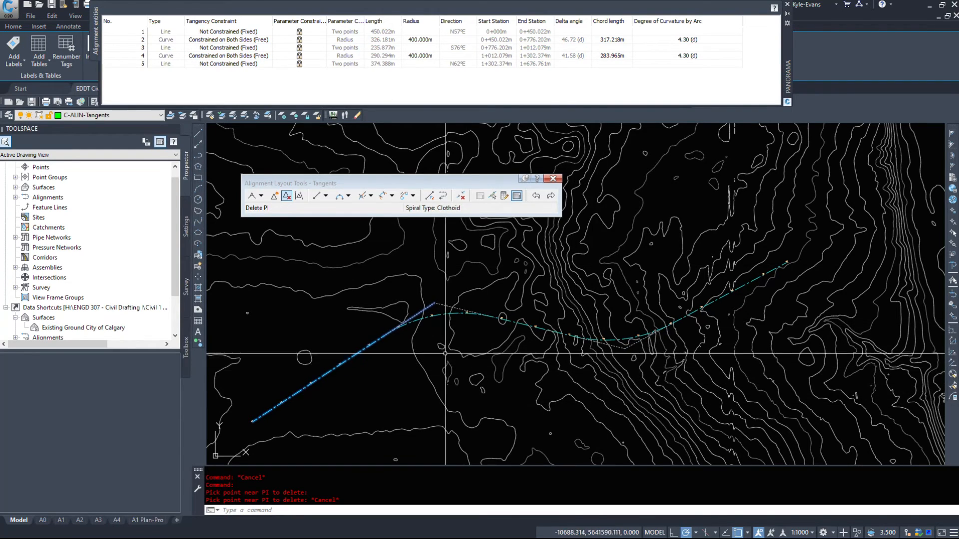
middle_drag(445, 358, 453, 341)
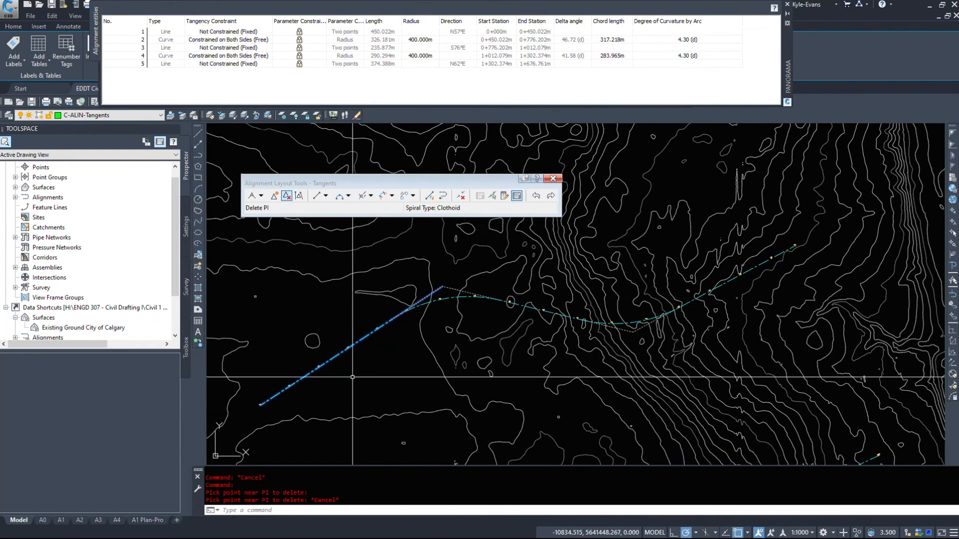
key(Escape)
click(460, 196)
click(422, 40)
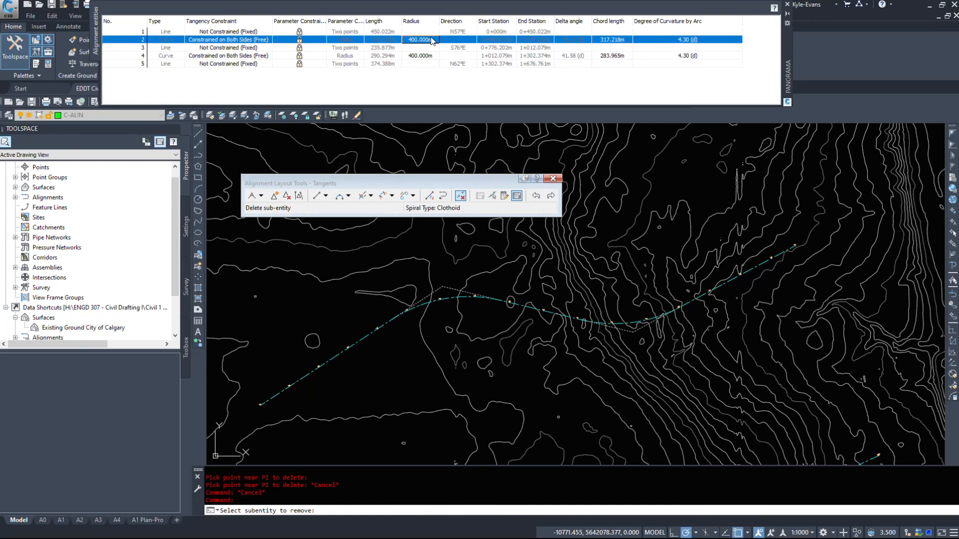
click(419, 42)
key(Escape)
- Set the first curve's radius to 500 m in the entities table and try another radius on the same curve
click(422, 40)
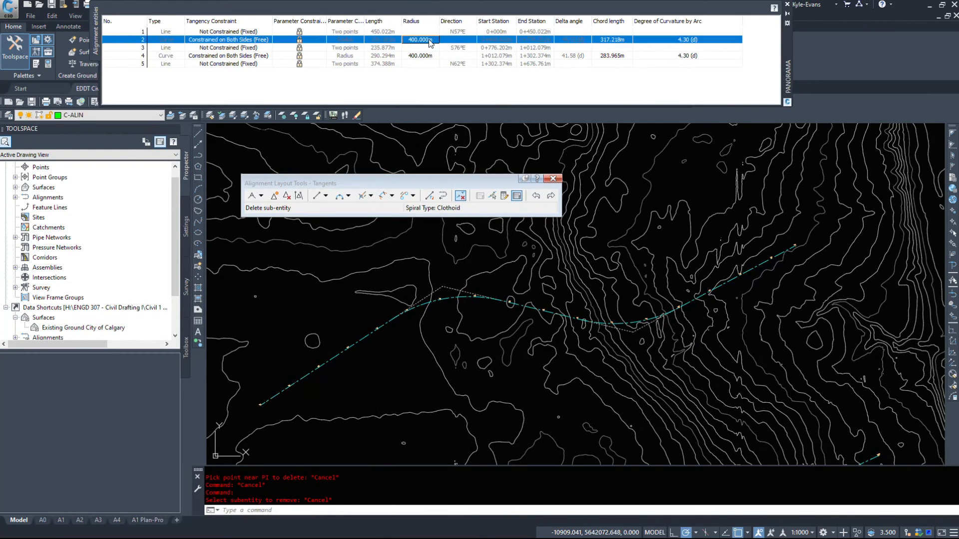
text(500)
key(Return)
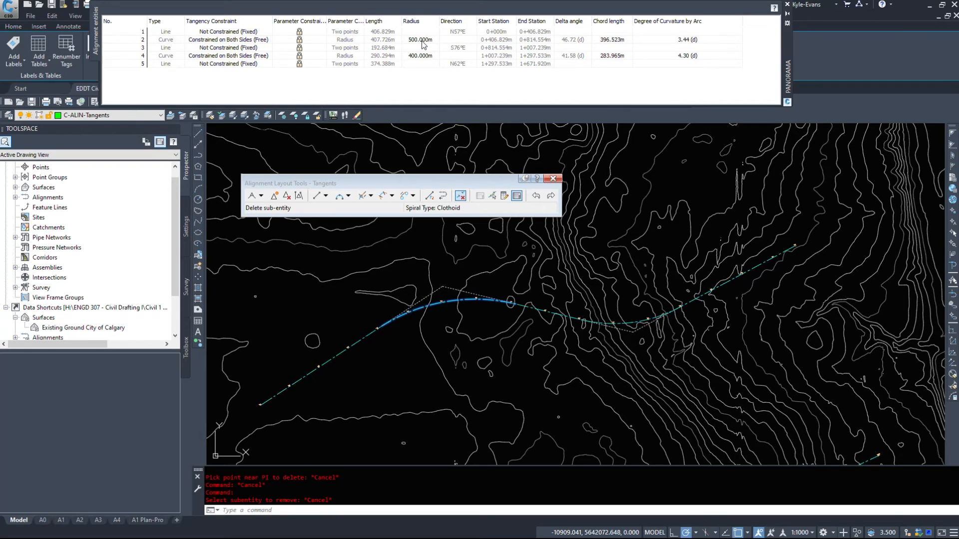
click(422, 40)
text(1)
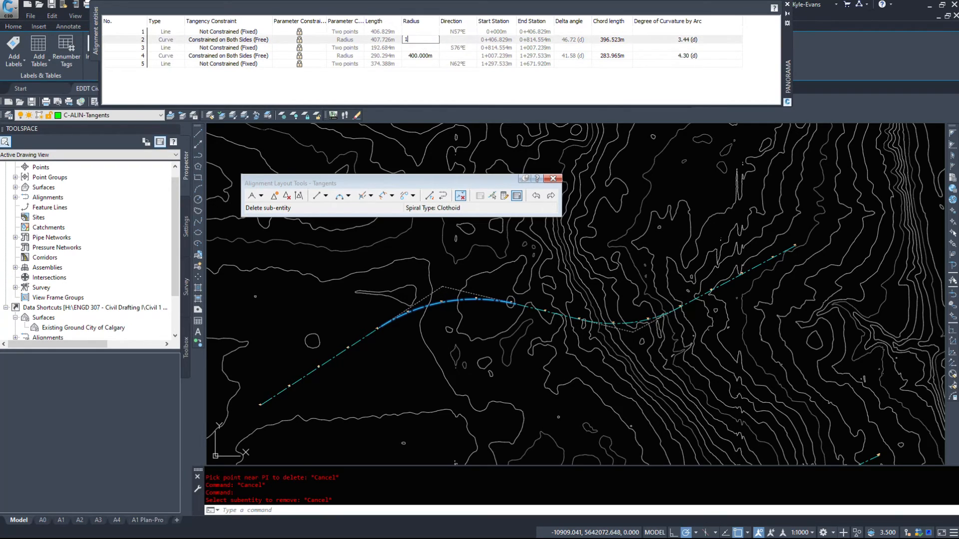
key(Return)
- Set the first curve's radius to 650 m and return it to 400 m
click(422, 40)
key(Return)
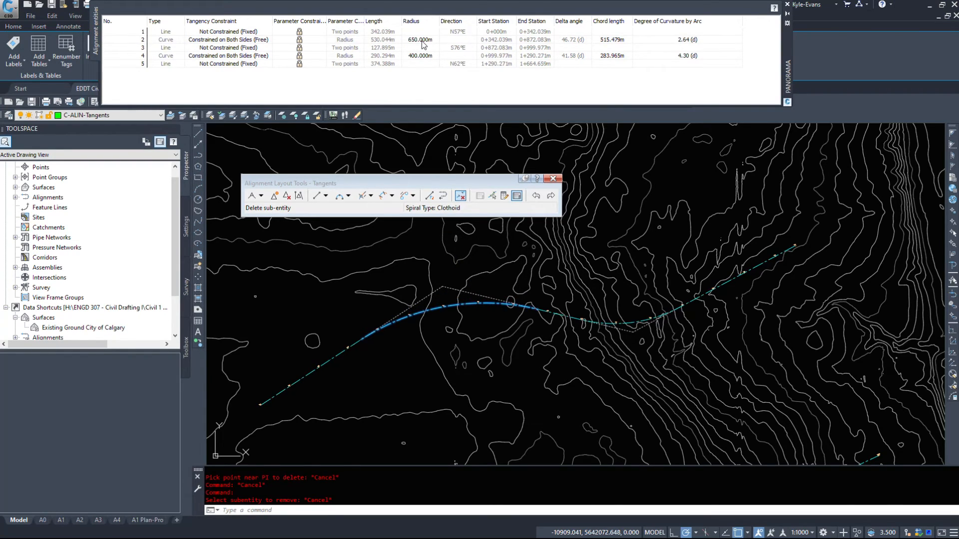
click(430, 40)
key(Return)
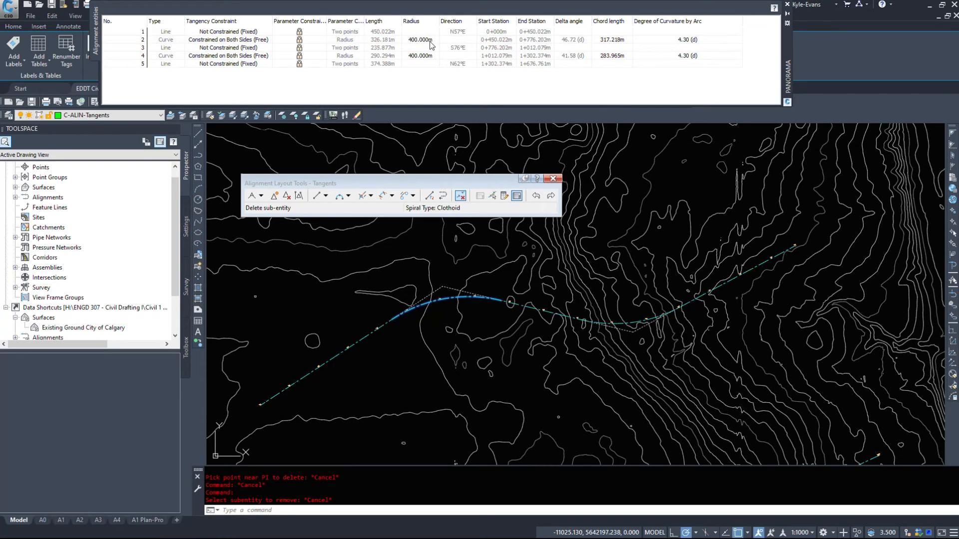
- Delete both curves from the alignment with Delete Sub-entity, leaving only the three tangent lines
click(461, 196)
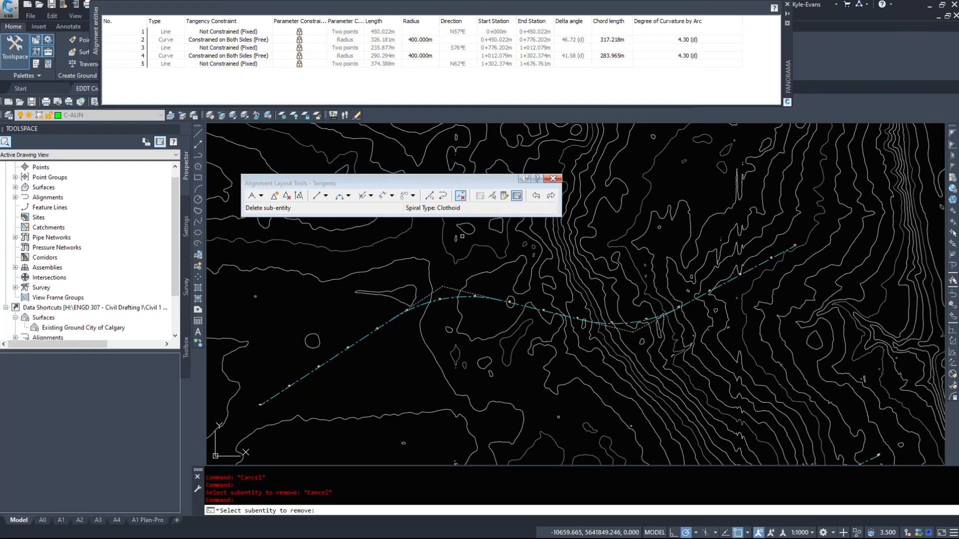
scroll(448, 297, up, 8)
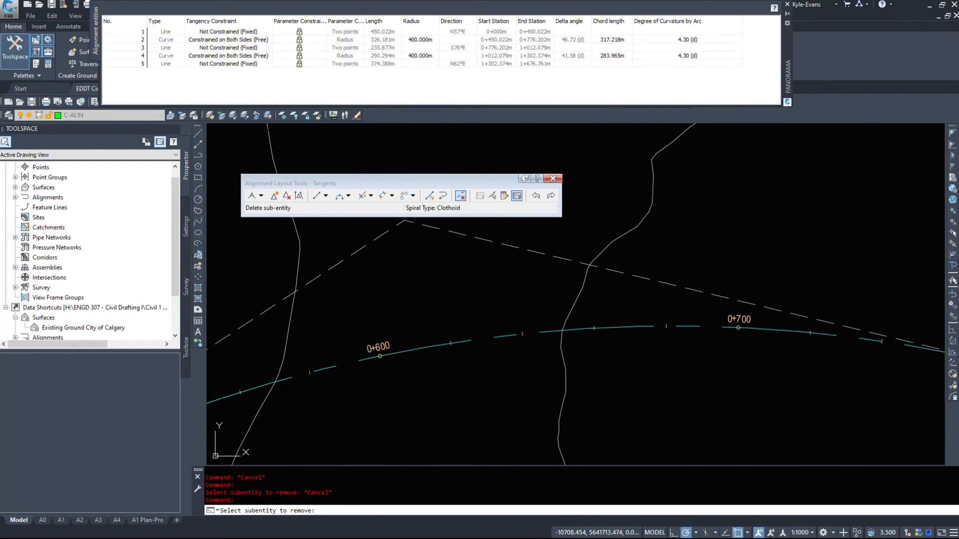
click(450, 345)
scroll(533, 320, down, 6)
scroll(533, 319, up, 4)
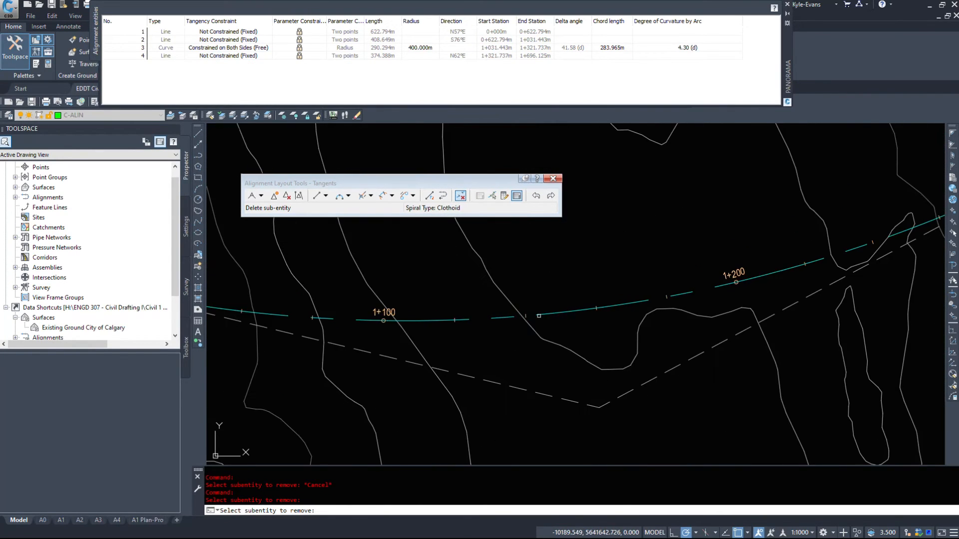
click(506, 319)
scroll(506, 318, down, 5)
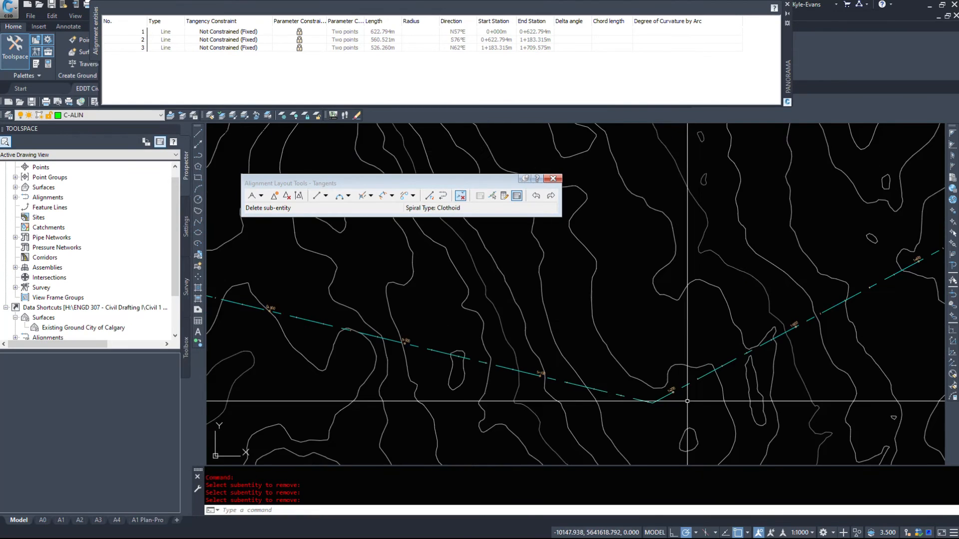
middle_drag(549, 440, 555, 417)
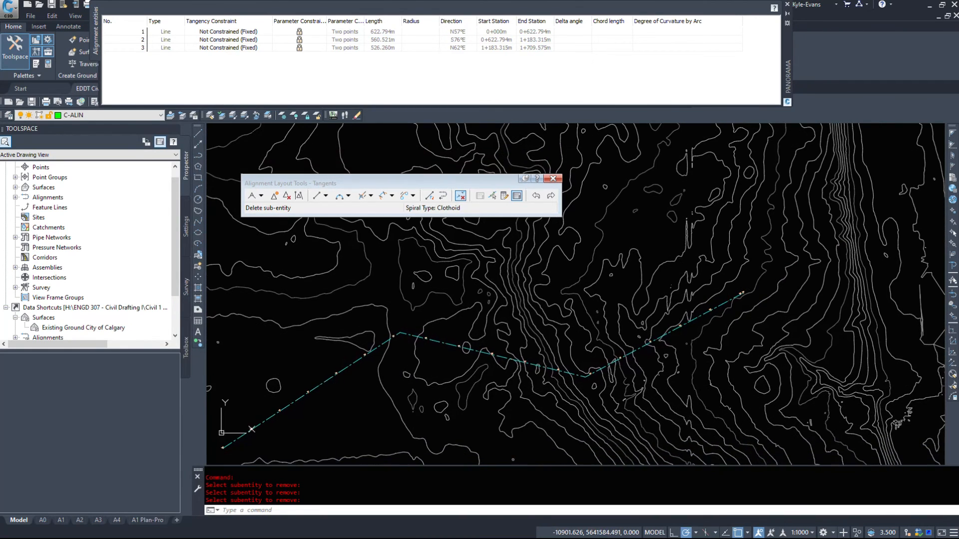
middle_drag(383, 390, 525, 298)
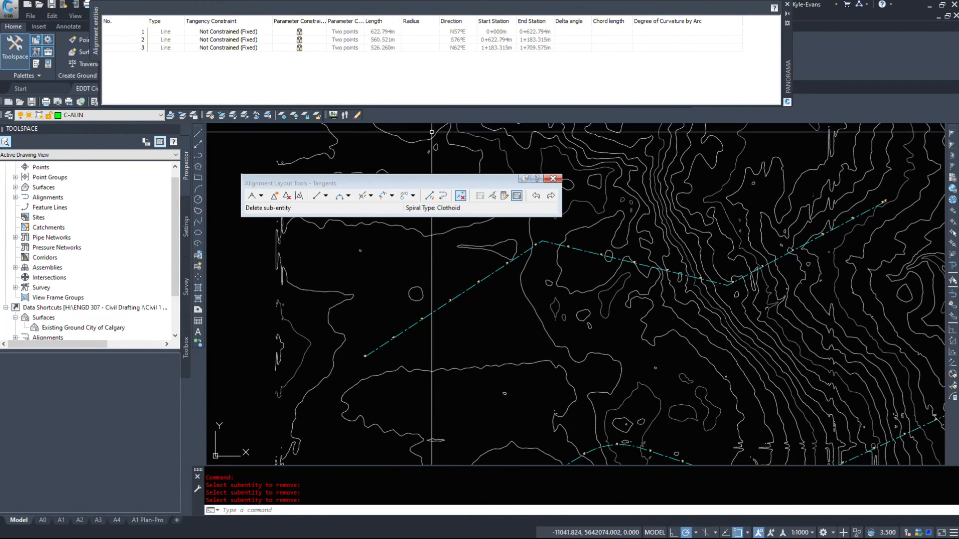
click(394, 195)
click(379, 197)
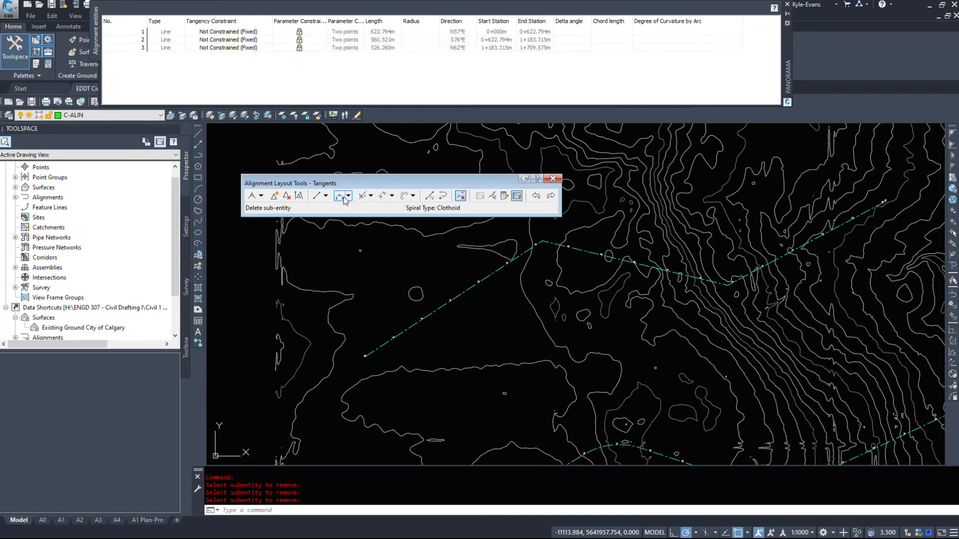
click(340, 195)
click(348, 196)
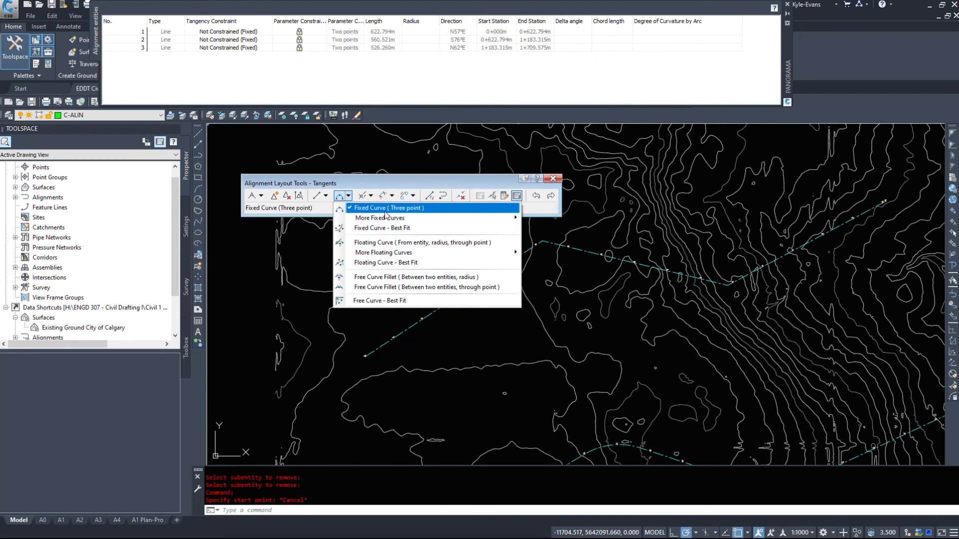
click(383, 227)
key(Escape)
- Add a Free Curve Fillet between the first and second tangents with a solution angle less than 180 and a 250 m radius
click(349, 196)
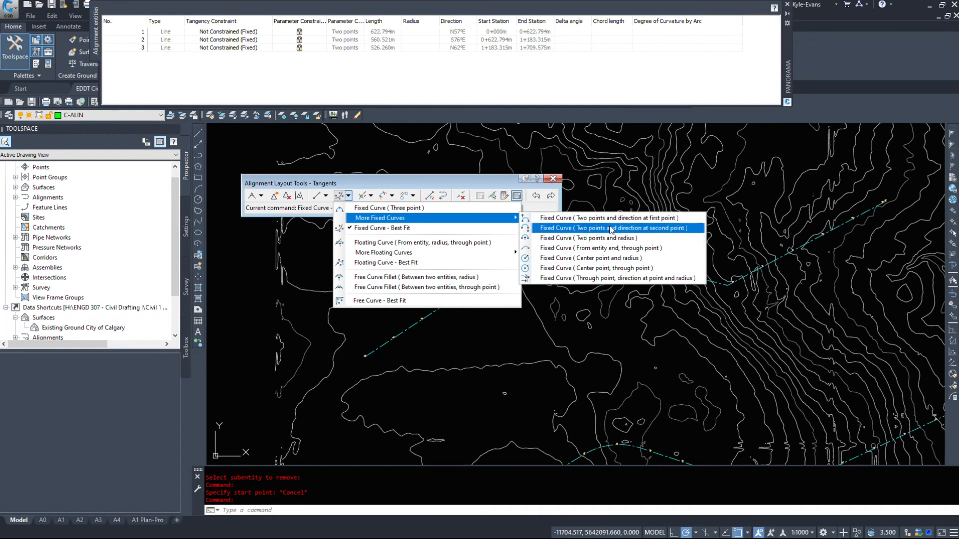
click(399, 281)
scroll(574, 235, up, 5)
click(285, 313)
click(488, 298)
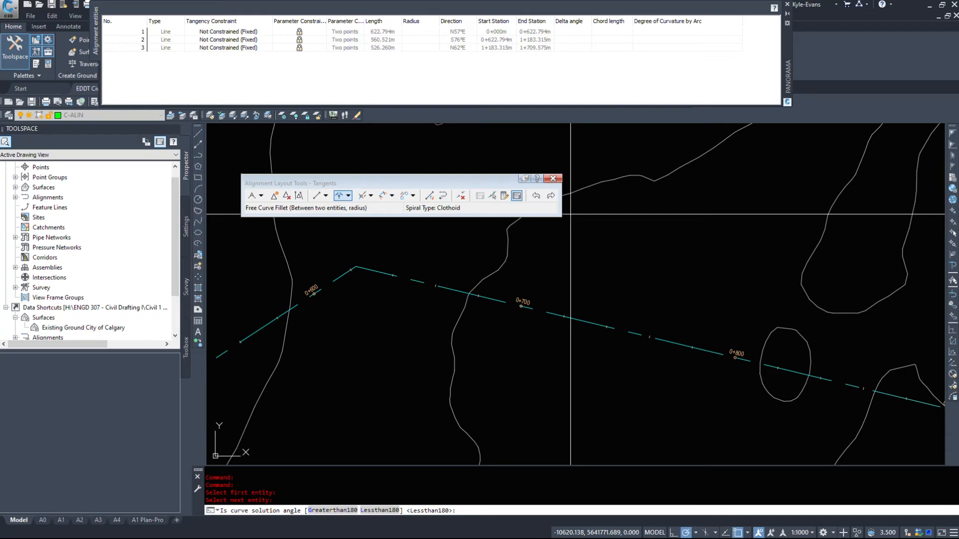
key(Return)
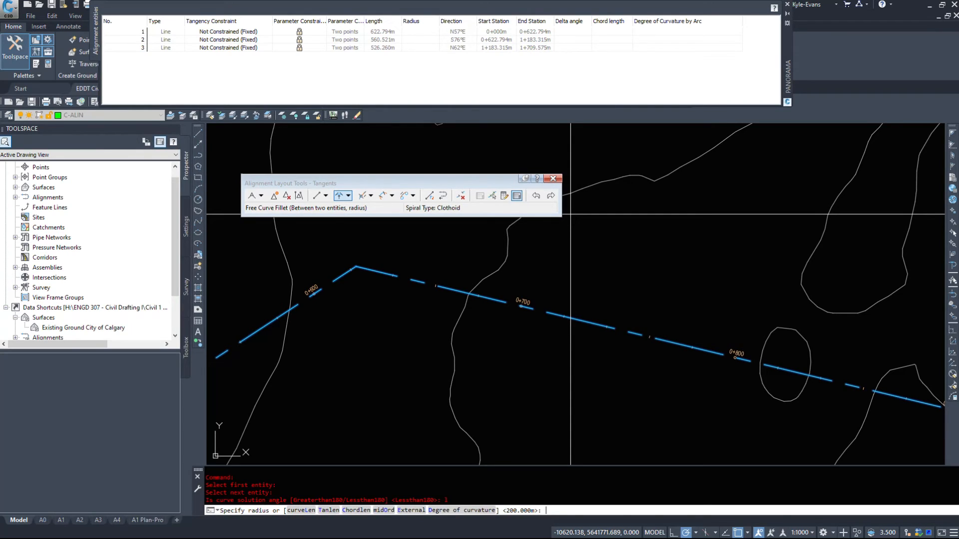
text(250)
key(Return)
key(Return)
scroll(569, 221, down, 5)
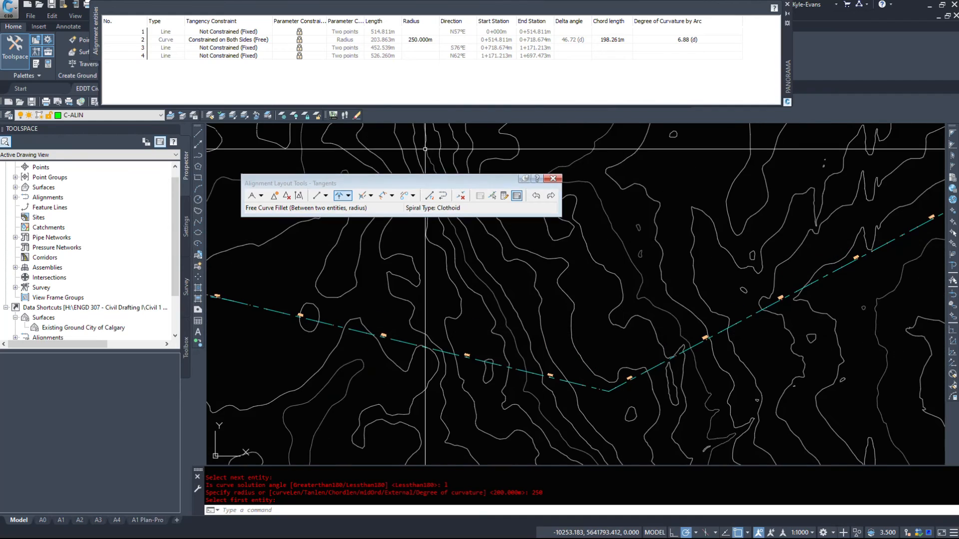
- Start a Free Spiral-Curve-Spiral between the second and third tangents with a solution angle less than 180
click(392, 195)
click(371, 195)
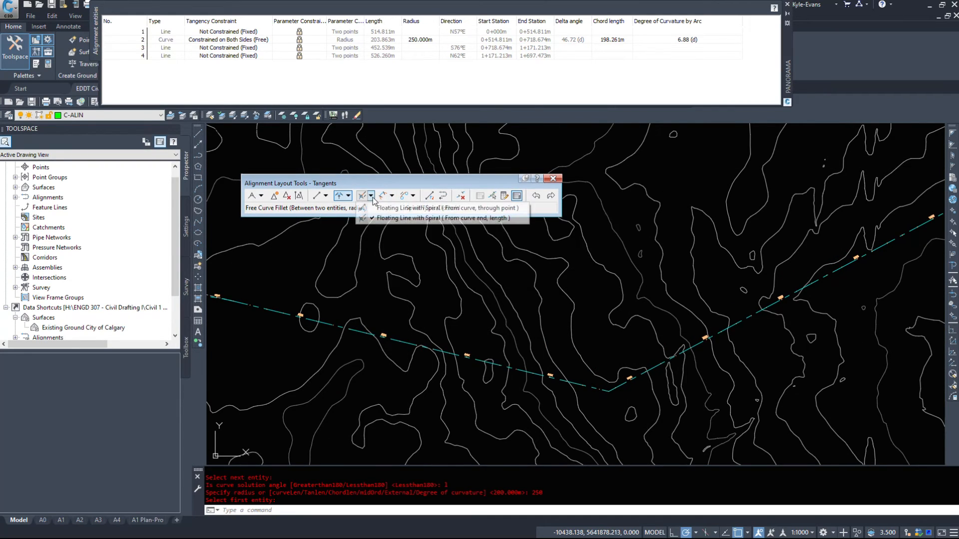
click(393, 195)
click(392, 195)
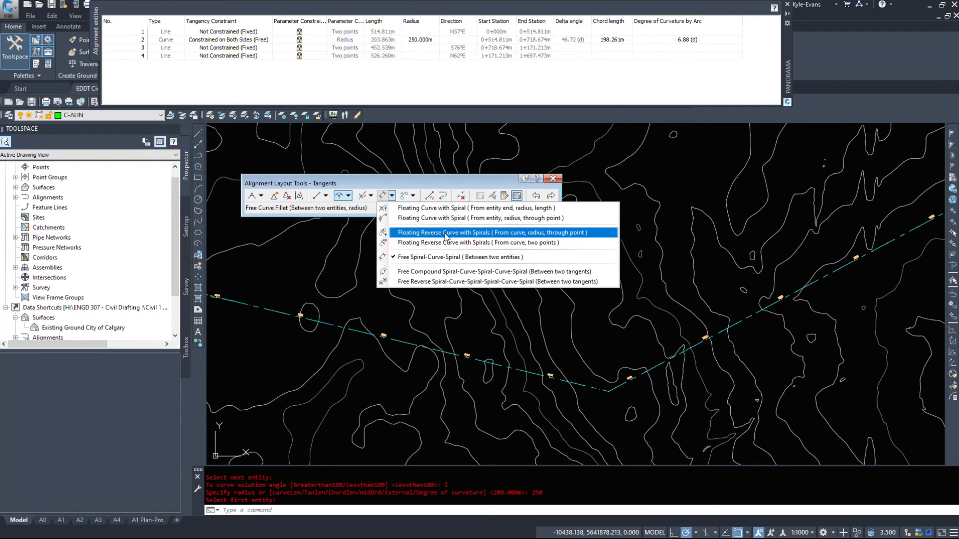
click(466, 257)
scroll(609, 422, up, 5)
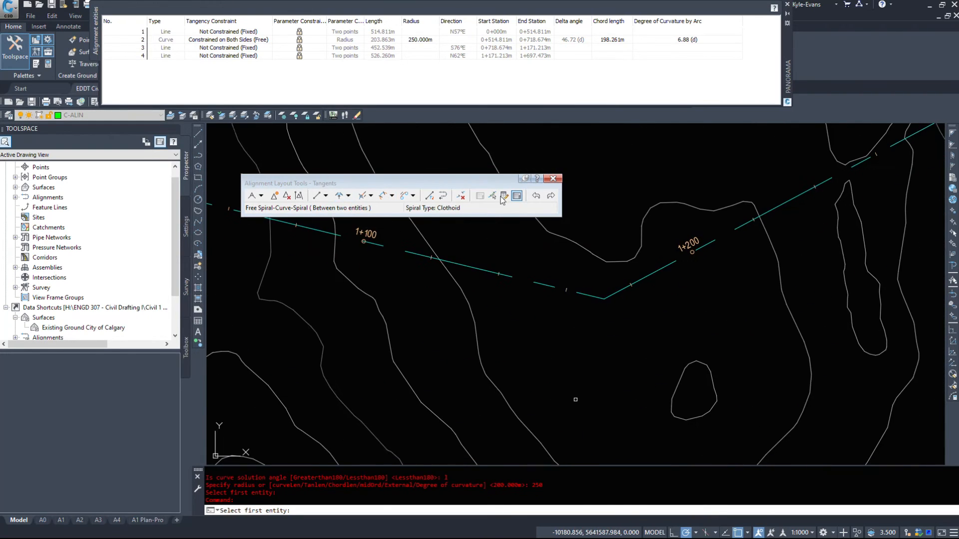
click(483, 270)
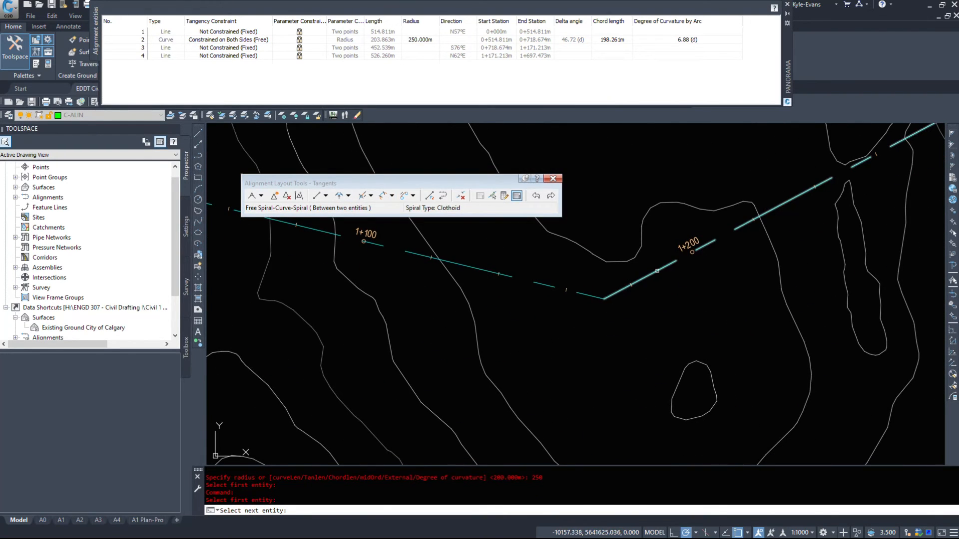
click(657, 271)
scroll(657, 270, down, 3)
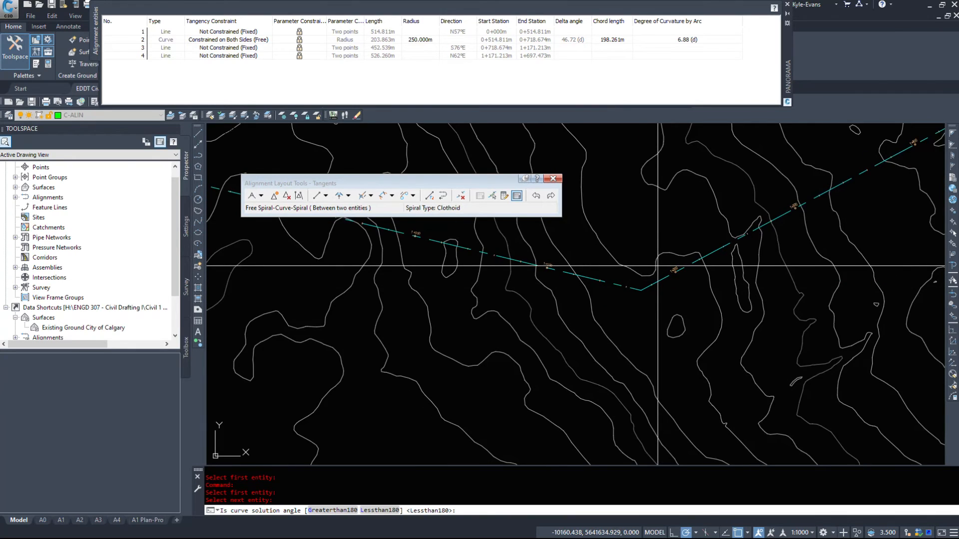
scroll(659, 269, up, 4)
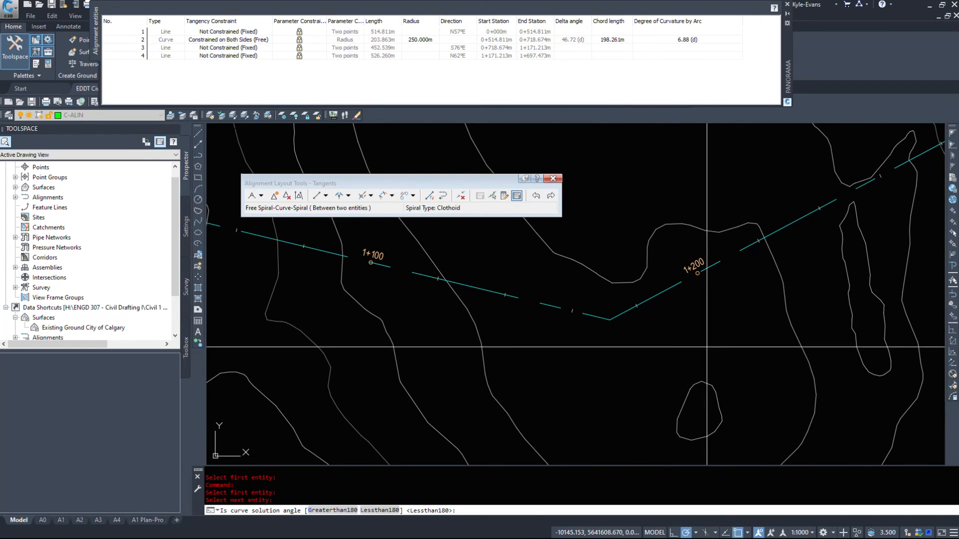
scroll(707, 346, down, 4)
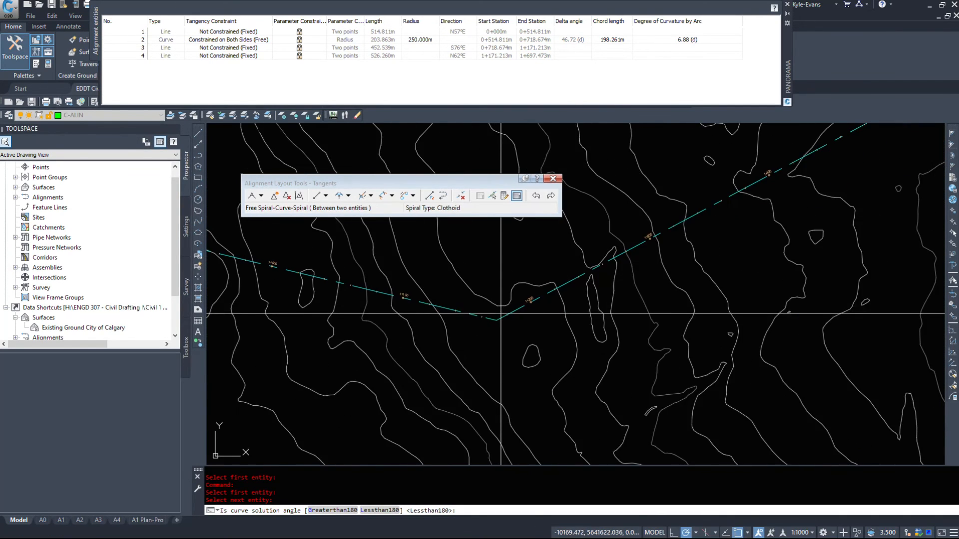
scroll(501, 314, down, 2)
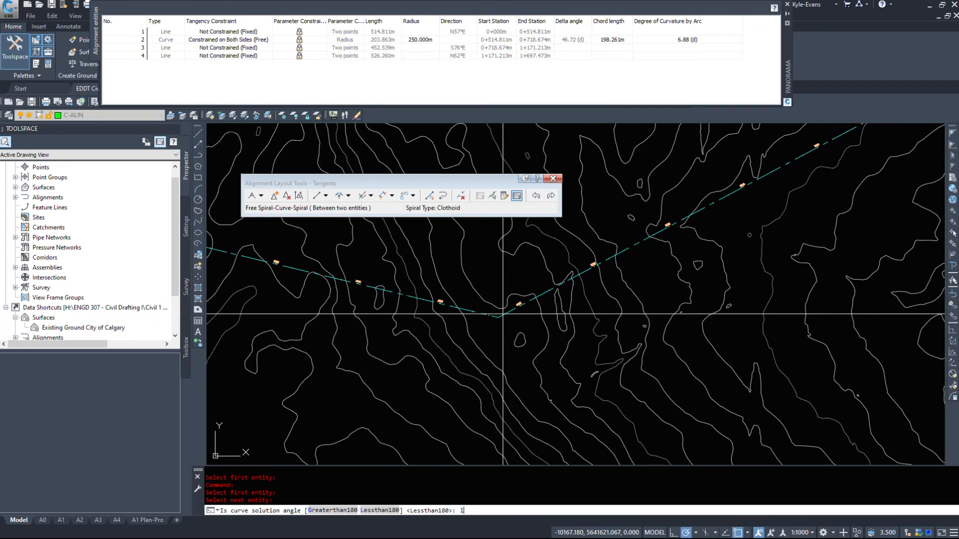
key(Return)
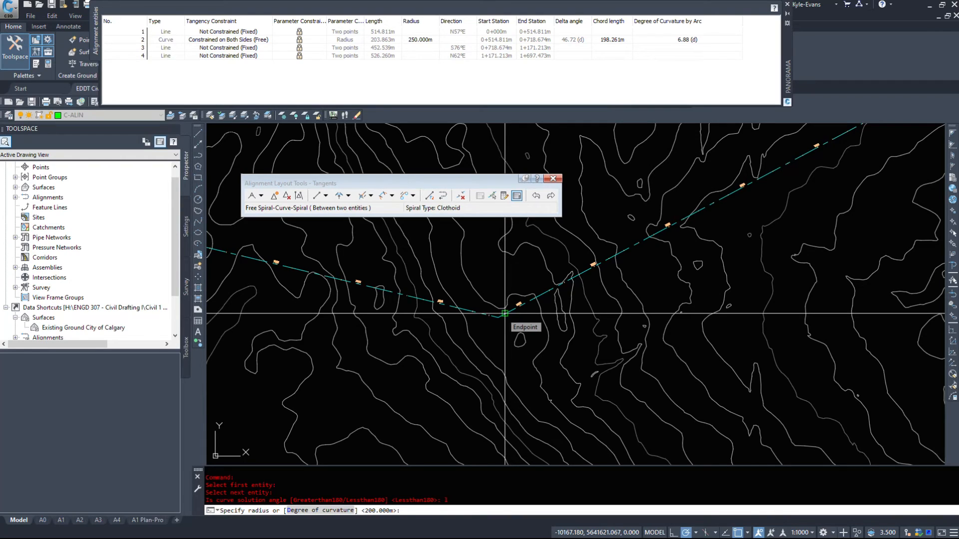
- Give the spiral-curve-spiral a 200 m radius and an A value of 30 for both the spiral in and spiral out
text(25)
text(0.0)
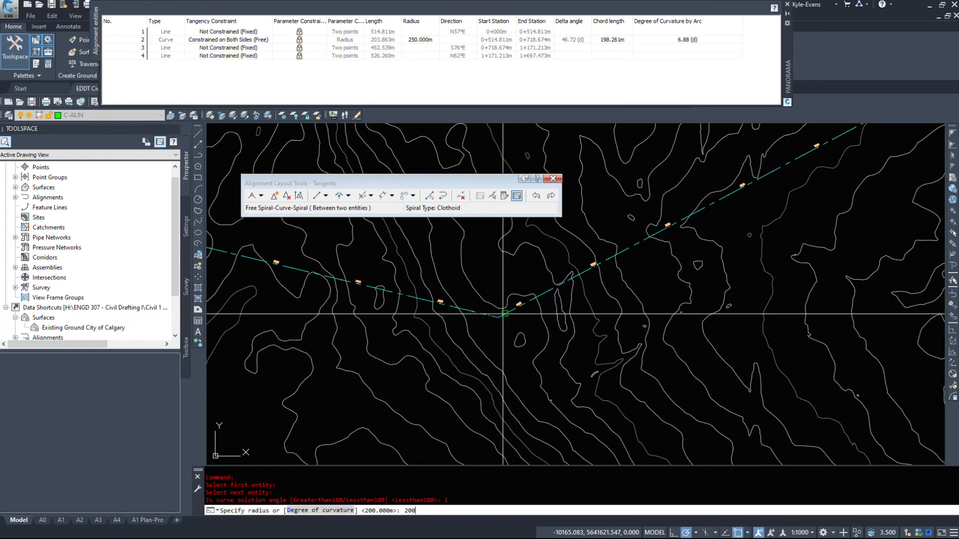
key(Return)
text(a)
key(Return)
text(30)
key(Return)
key(Return)
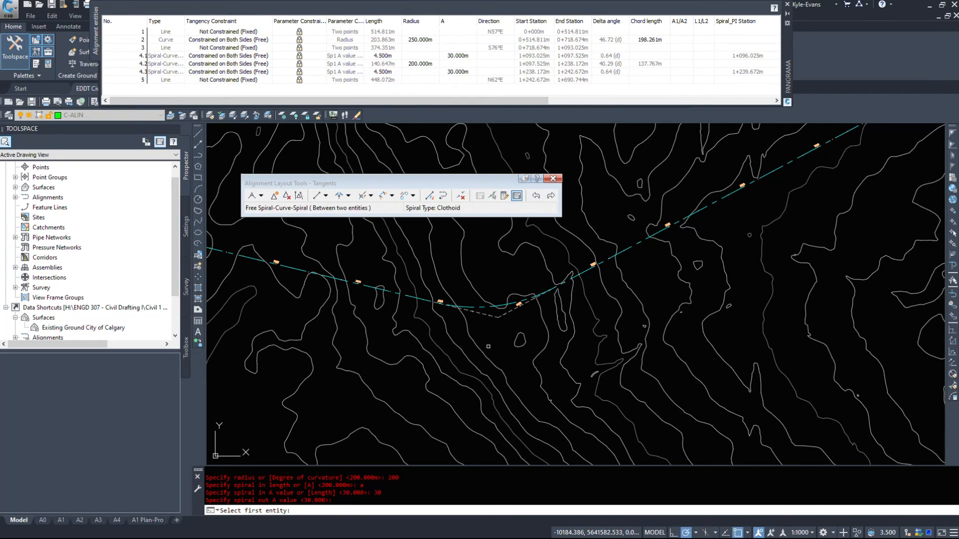
key(Escape)
- Examine the new spiral-curve-spiral and how it compares with the alignment's first curve
scroll(498, 308, up, 6)
click(498, 308)
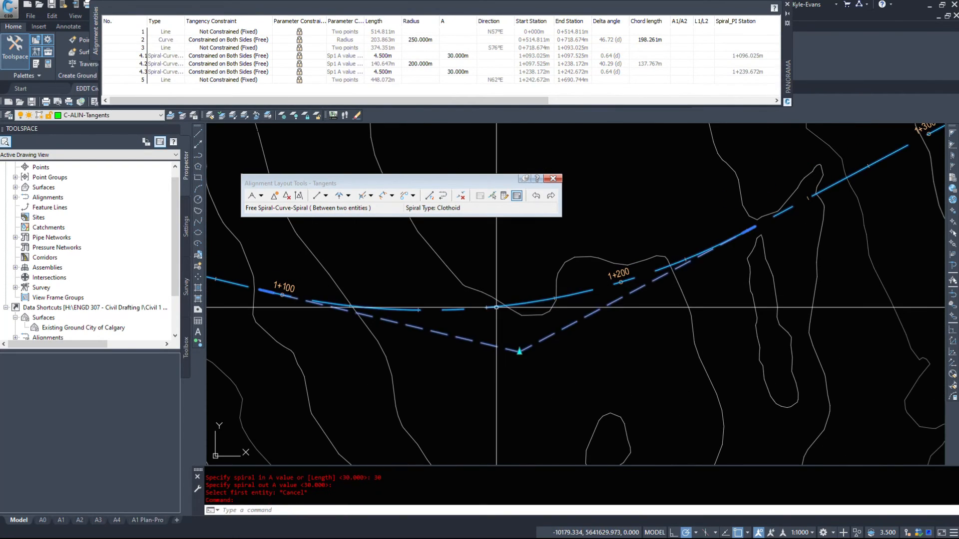
scroll(498, 308, down, 3)
middle_drag(361, 267, 441, 338)
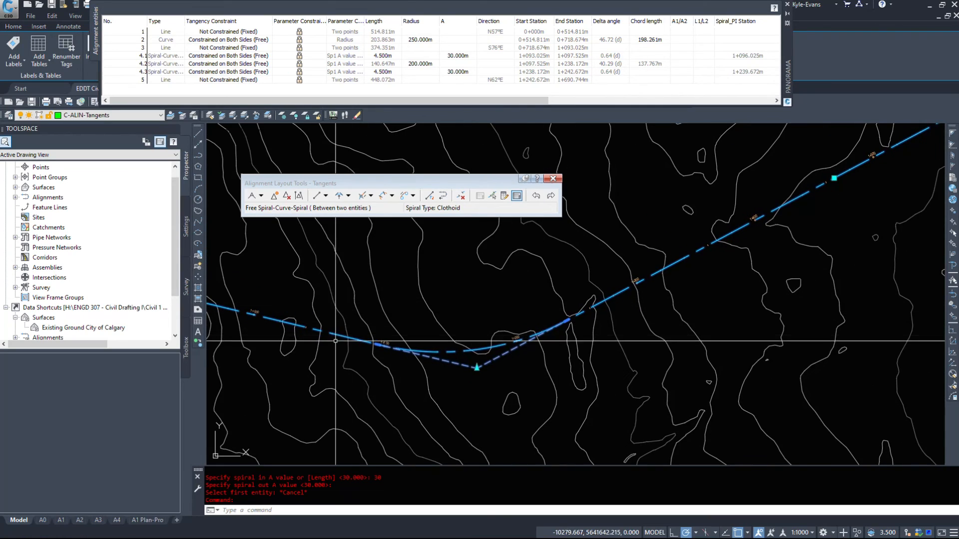
middle_drag(316, 373, 509, 366)
scroll(510, 366, down, 5)
middle_drag(334, 346, 394, 334)
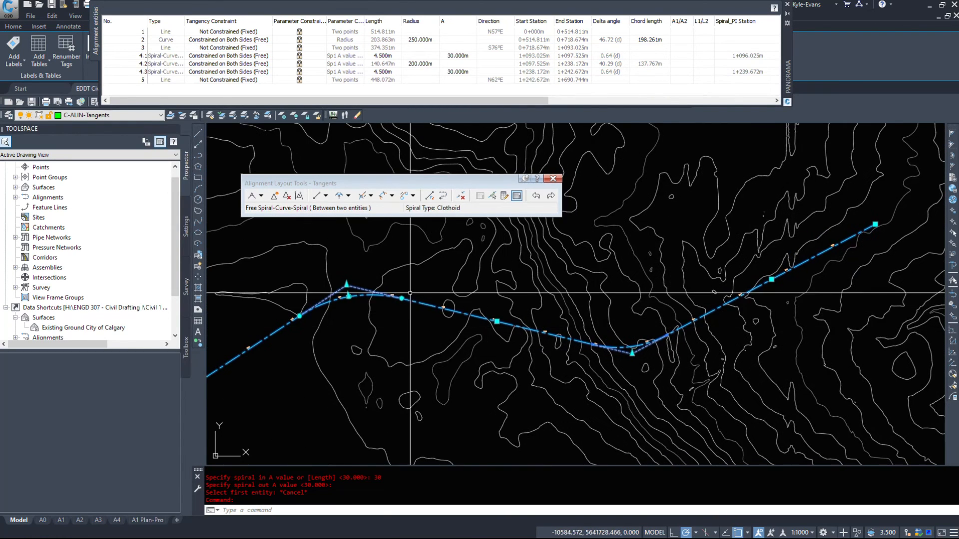
scroll(668, 360, up, 2)
key(Escape)
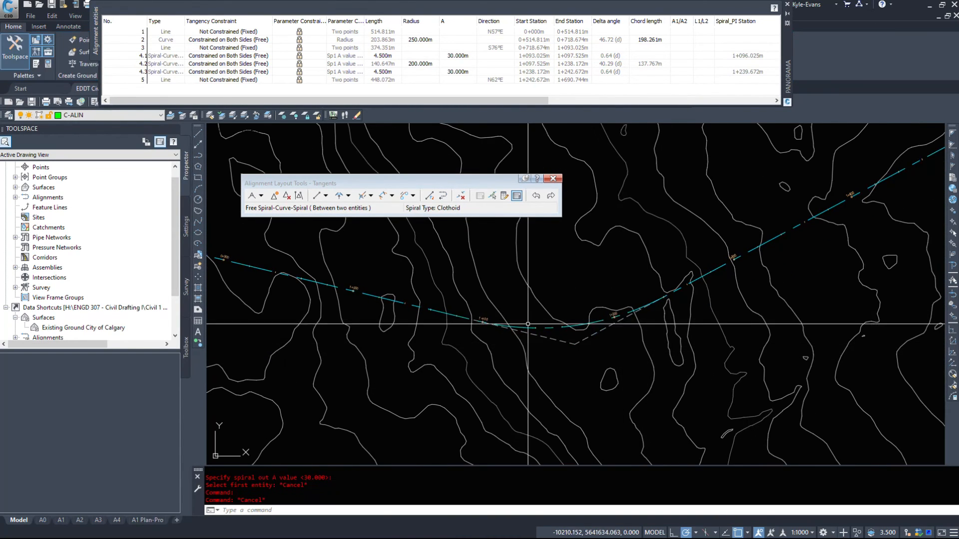
- Edit the alignment's style so its Line, Curve and Spiral components use the Continuous linetype in plan view
scroll(520, 319, up, 5)
click(475, 341)
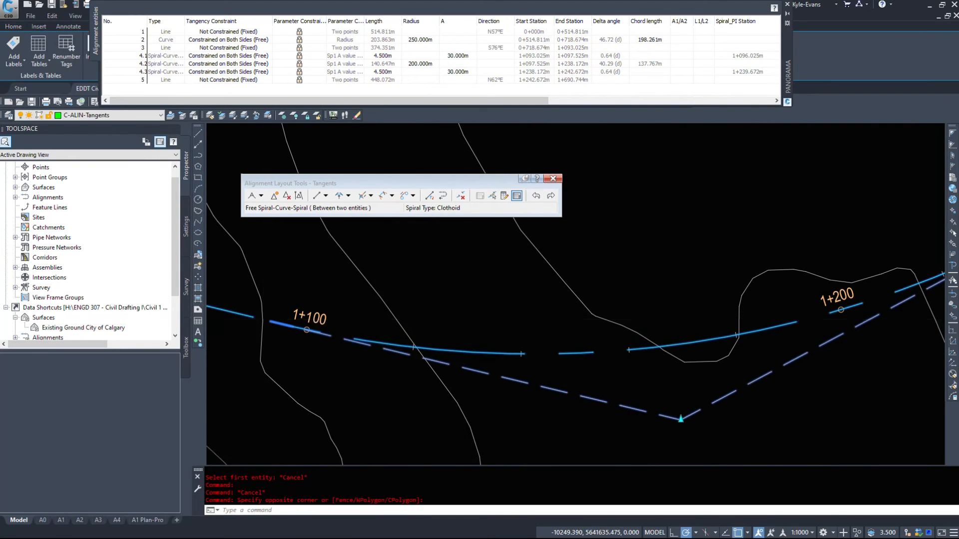
scroll(266, 321, up, 2)
scroll(303, 360, down, 4)
right_click(375, 115)
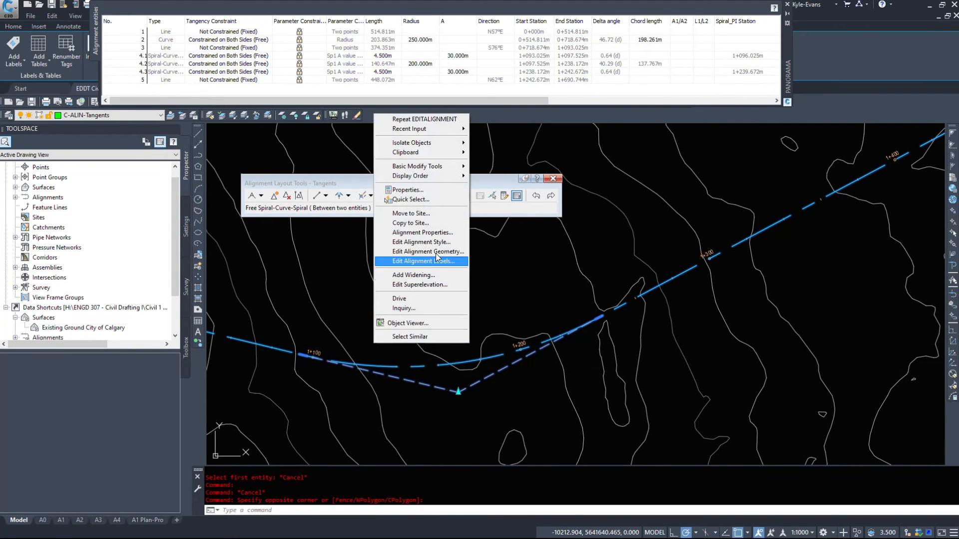
click(434, 242)
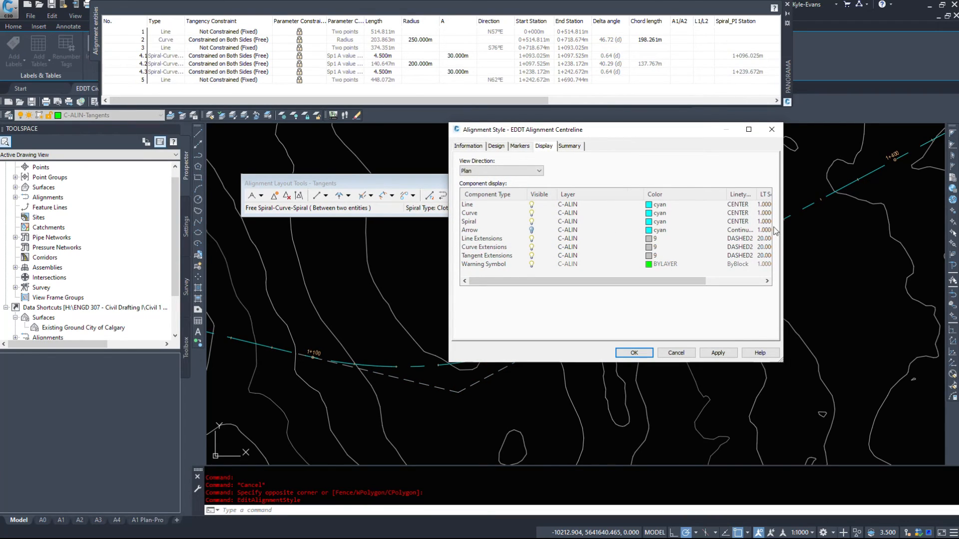
click(480, 207)
shift+click(473, 223)
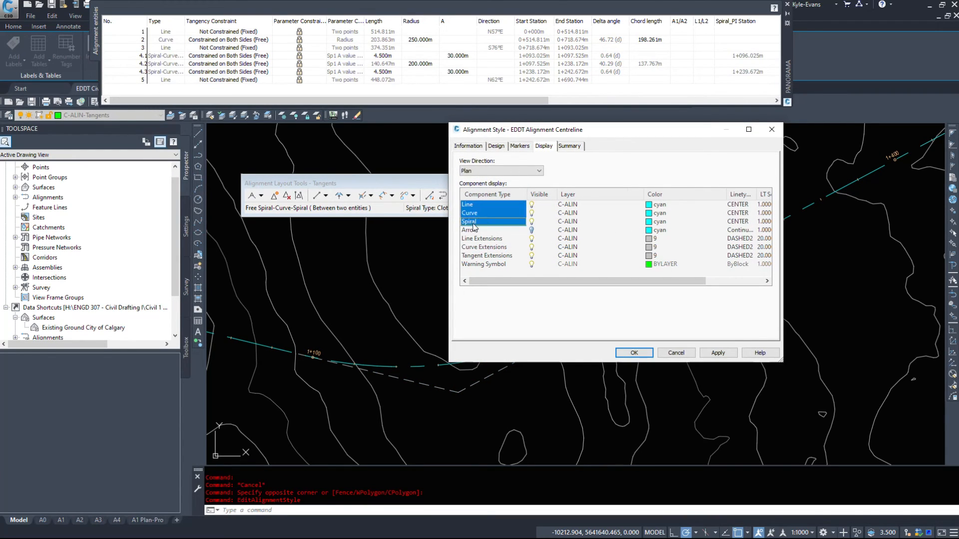
click(749, 220)
click(500, 197)
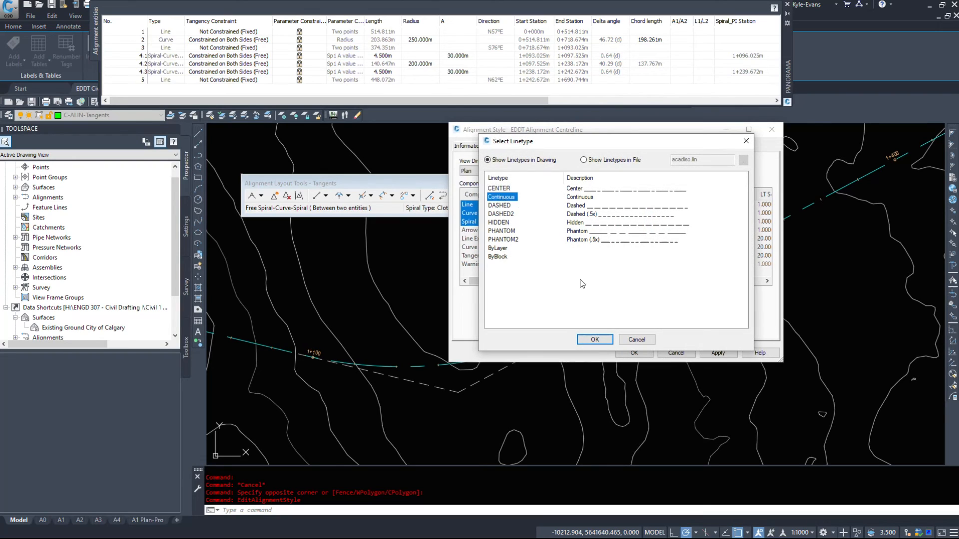
click(594, 339)
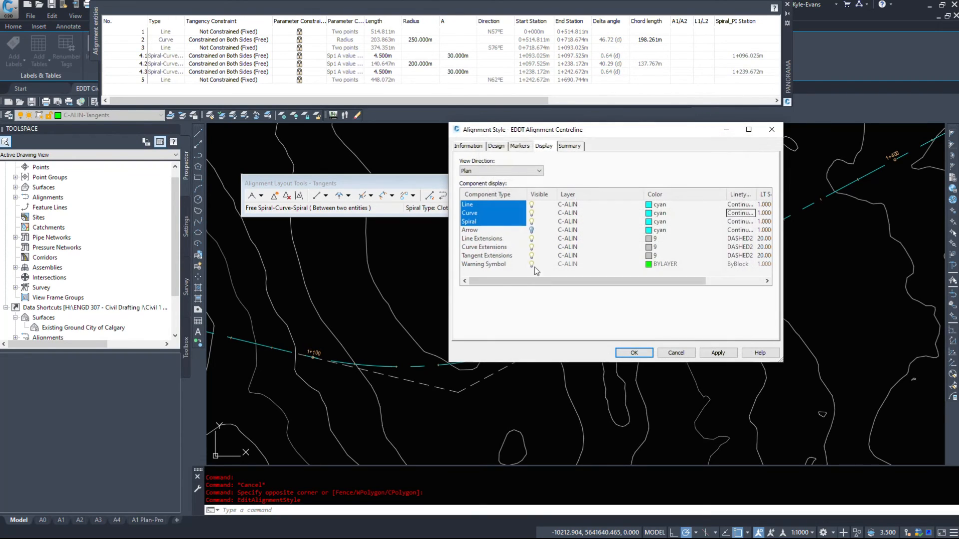
- Set the alignment style's Curve component to red and the Spiral component to yellow, and apply the style
click(649, 213)
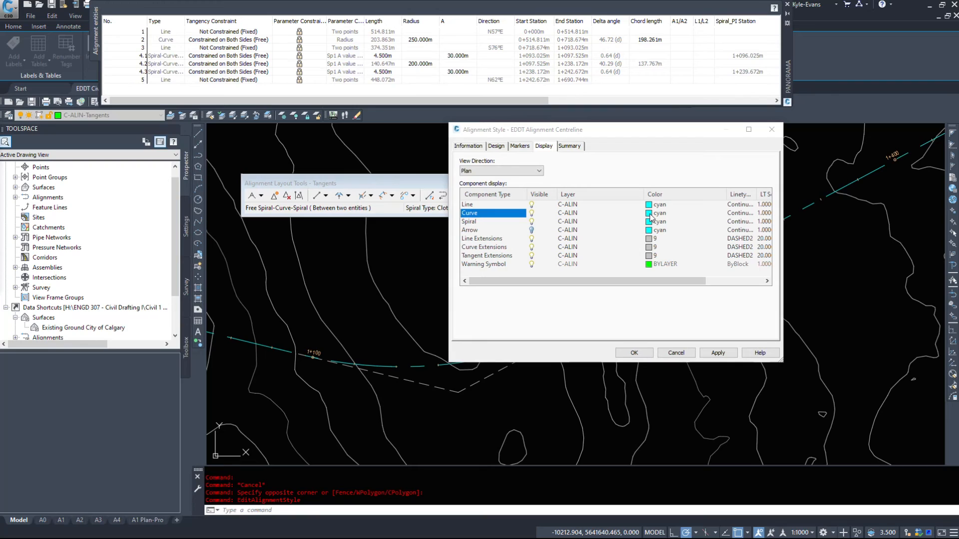
key(Return)
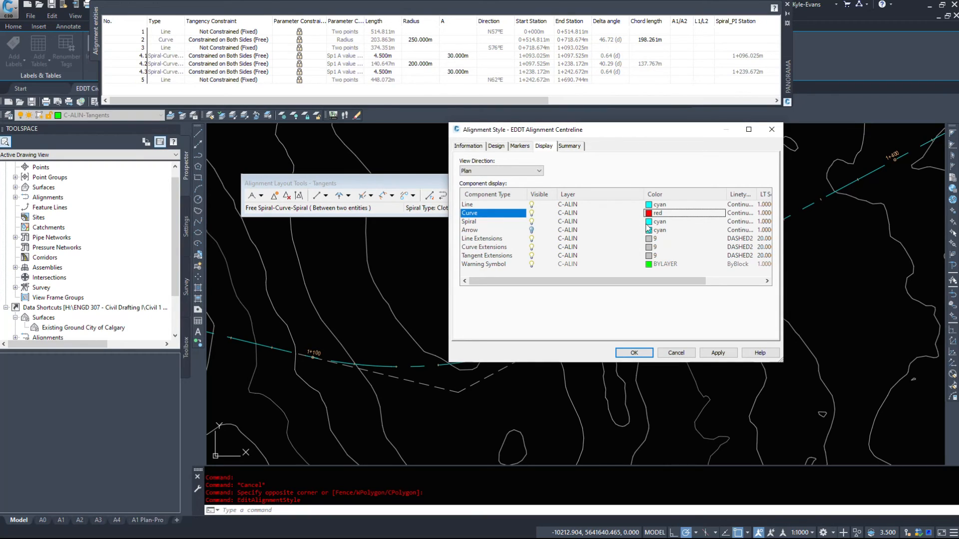
click(649, 223)
text(2)
key(Return)
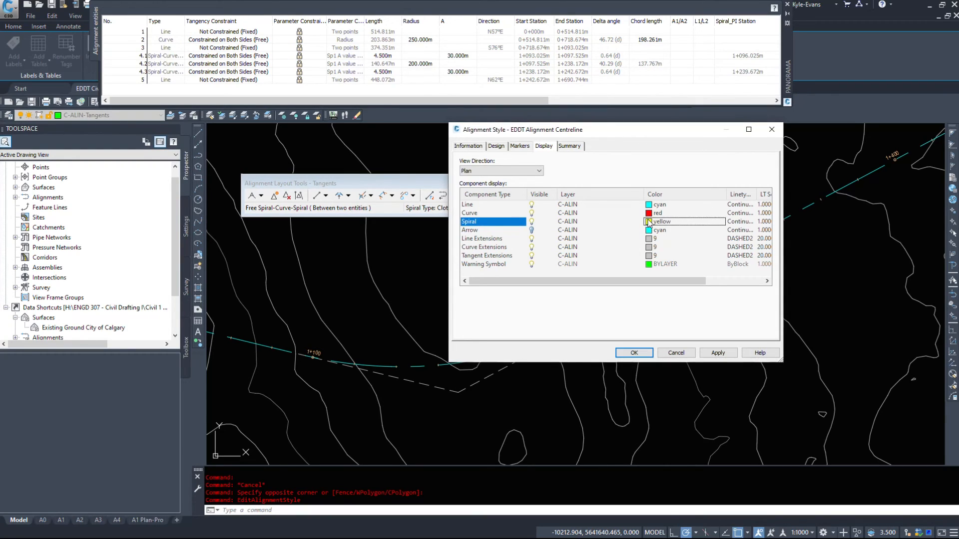
click(633, 353)
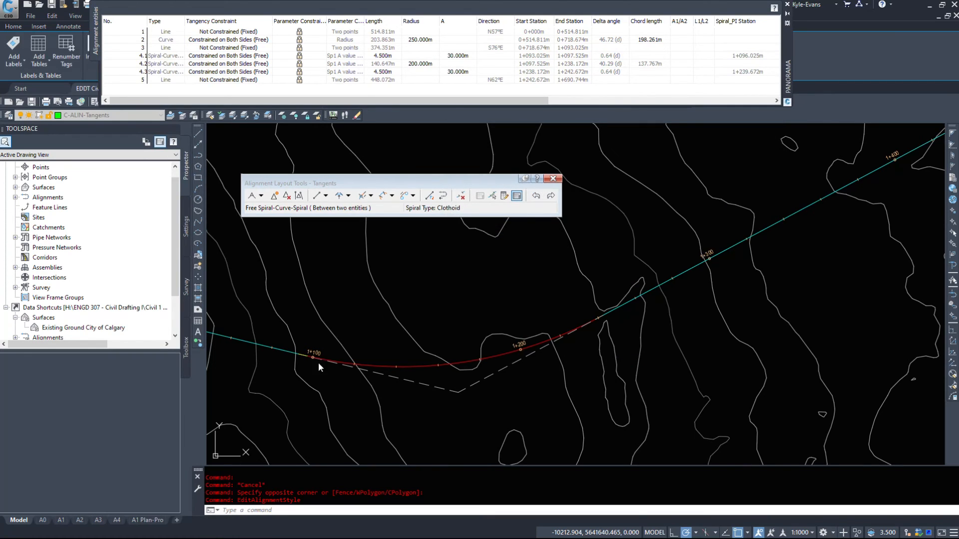
- Examine the recoloured lines, curves and spirals along this alignment and the other alignments in the drawing
scroll(599, 333, down, 4)
middle_drag(291, 323, 637, 334)
scroll(327, 330, up, 2)
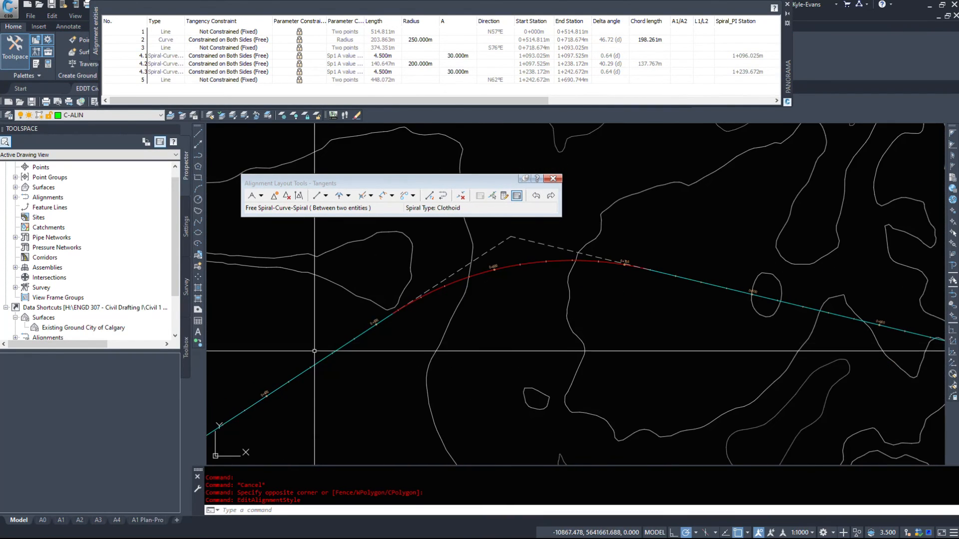
scroll(383, 320, up, 4)
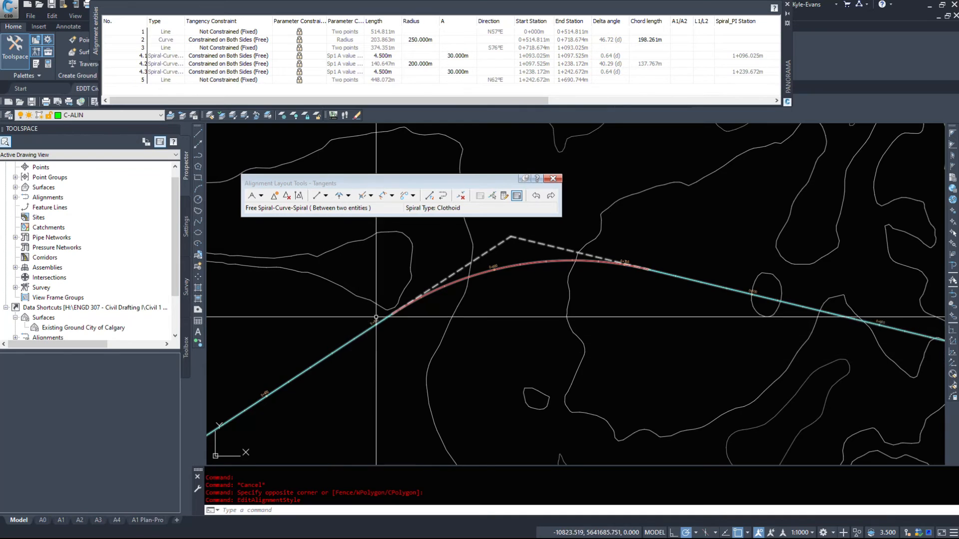
mouse_move(941, 240)
middle_down()
mouse_move(642, 364)
mouse_move(209, 322)
middle_up()
mouse_move(722, 454)
middle_down()
mouse_move(398, 440)
mouse_move(264, 382)
middle_up()
middle_drag(362, 331, 53, 239)
middle_drag(881, 430, 225, 265)
middle_drag(440, 304, 820, 415)
scroll(350, 319, up, 2)
scroll(534, 357, up, 5)
click(397, 240)
click(685, 362)
scroll(644, 321, up, 6)
scroll(697, 330, down, 12)
middle_drag(715, 364, 392, 376)
middle_drag(632, 347, 306, 387)
scroll(716, 255, up, 4)
scroll(649, 296, down, 10)
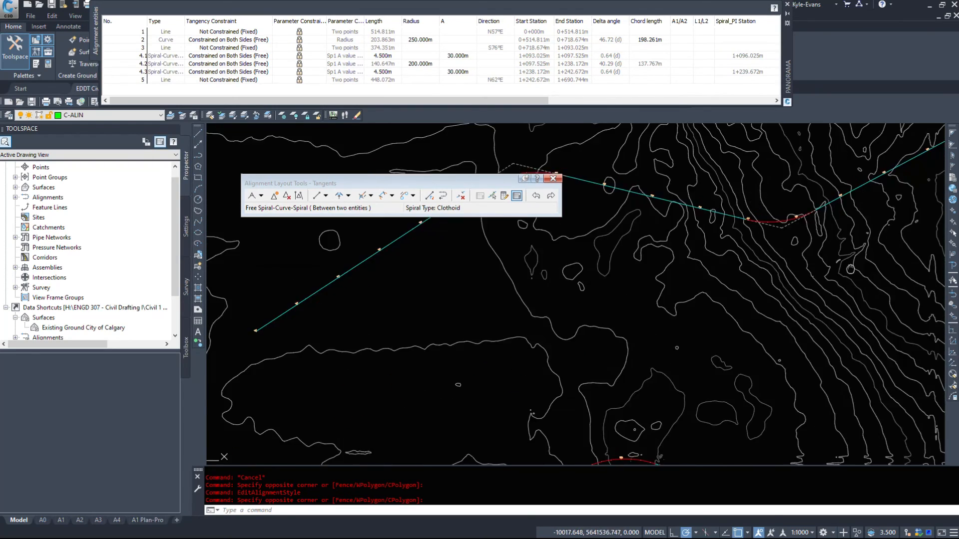
key(Escape)
scroll(596, 274, down, 3)
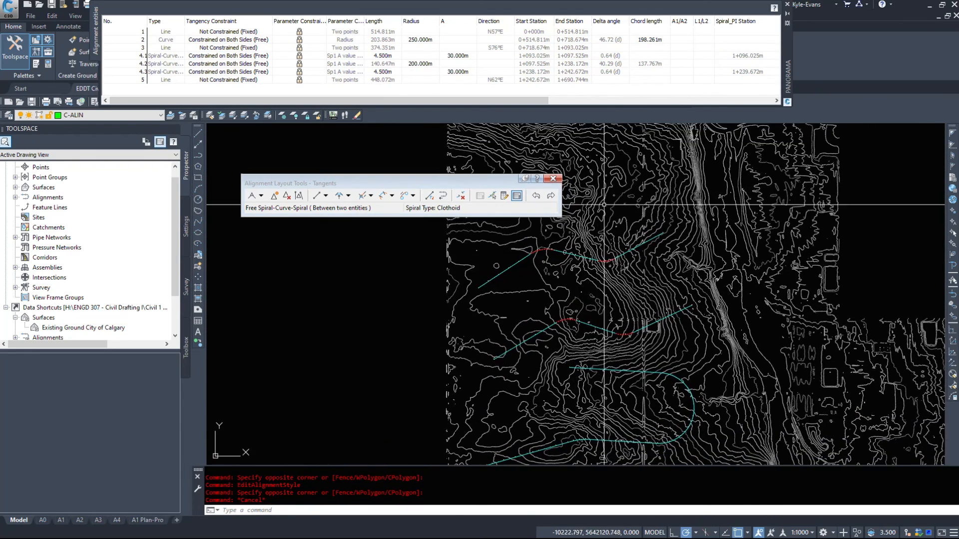
- Highlight the spiral and curve rows 4.1 to 4.3 in the entities table and check the first spiral's length
scroll(587, 248, up, 6)
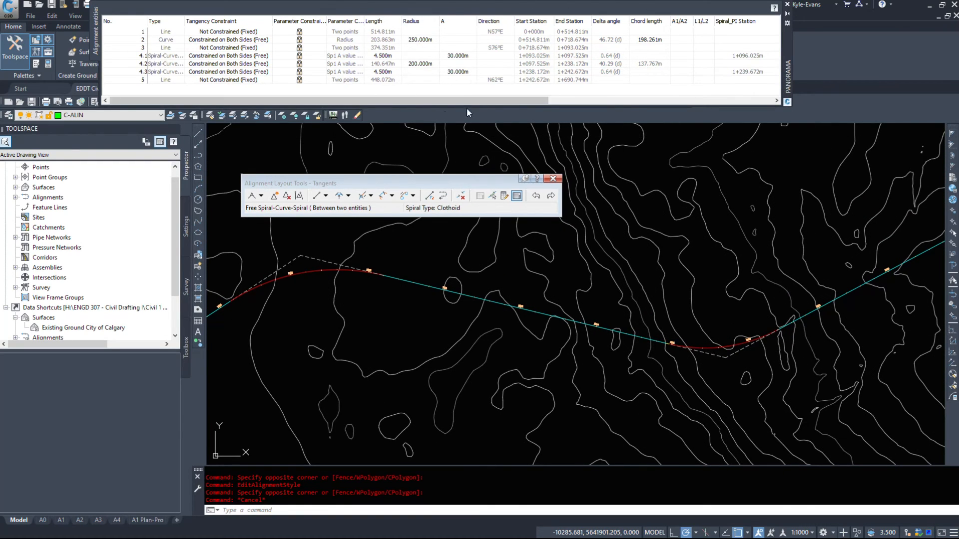
click(155, 56)
click(155, 65)
click(157, 72)
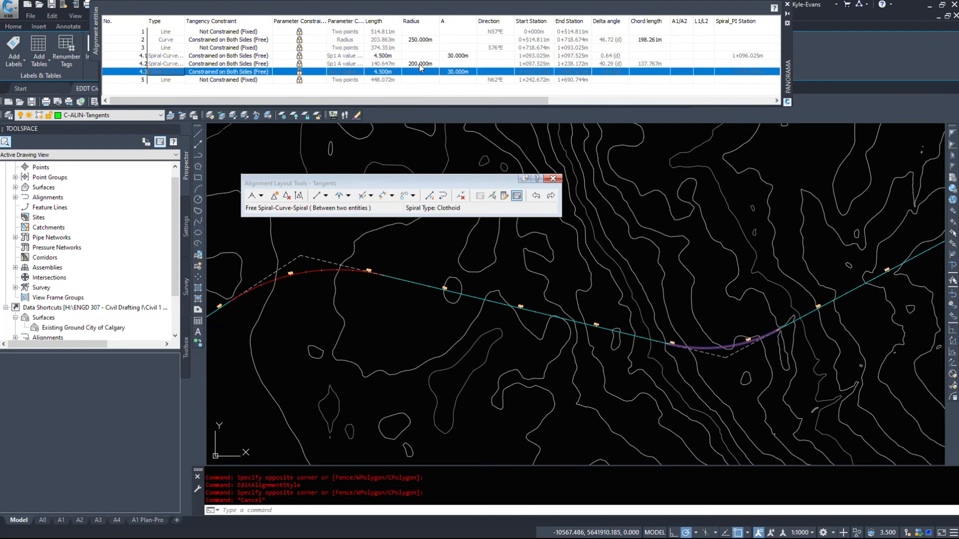
click(392, 62)
click(391, 56)
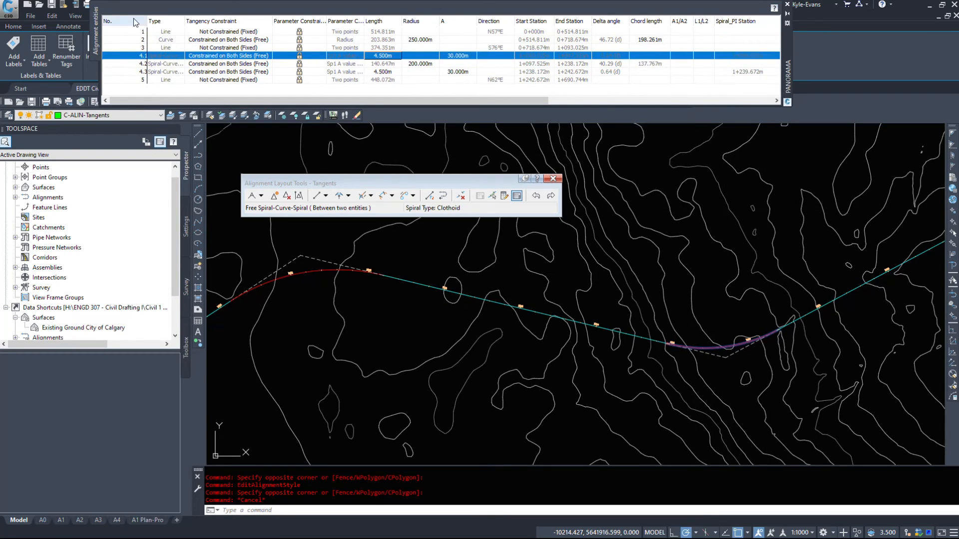
- Close the alignment entities table and open the Sub-entity Editor
click(788, 4)
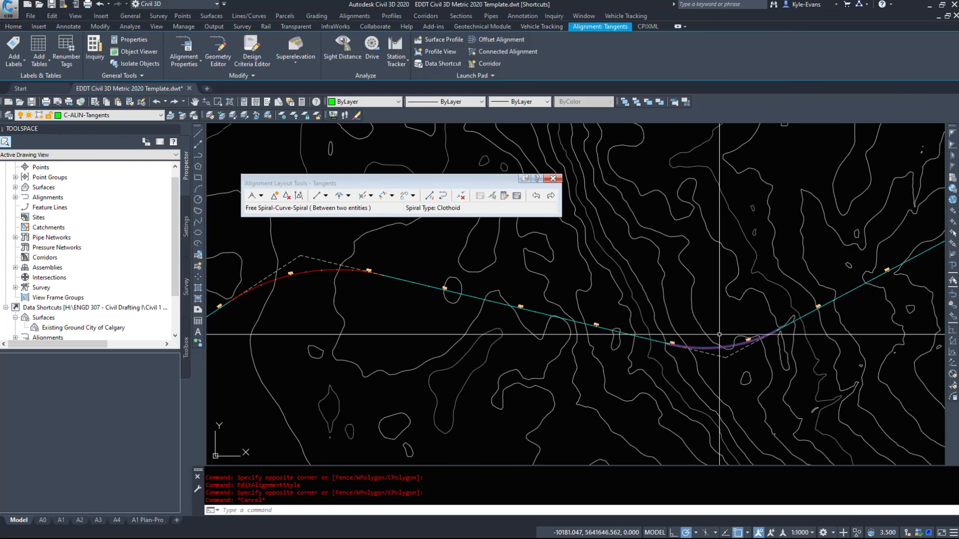
scroll(709, 332, up, 5)
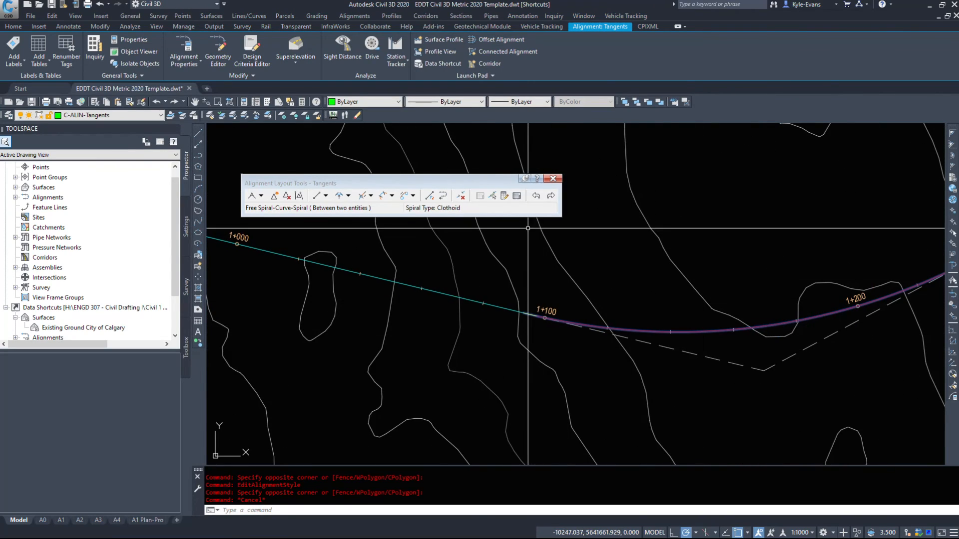
click(504, 196)
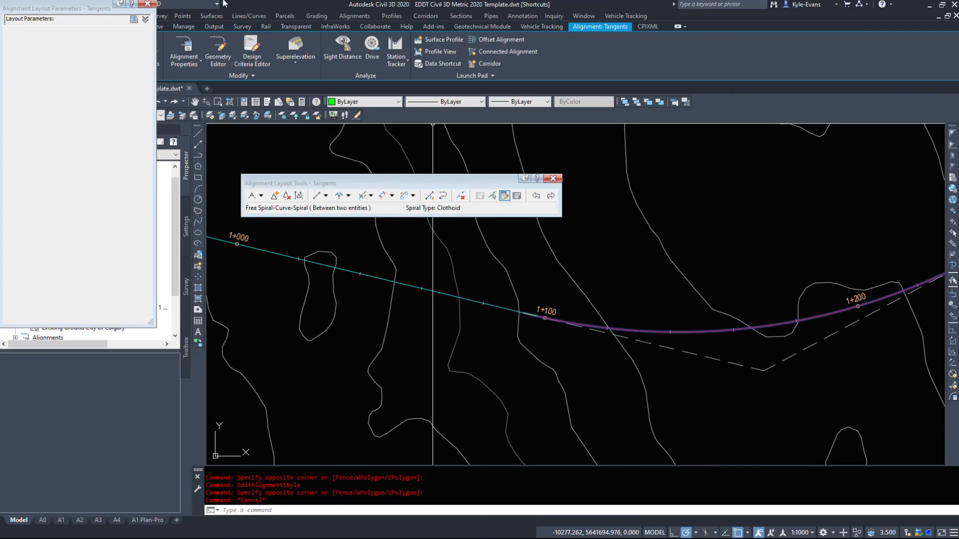
- Load the spiral-curve-spiral group around stations 1+100 to 1+200 into the Sub-entity Editor and enlarge the parameters window
drag(84, 5, 92, 25)
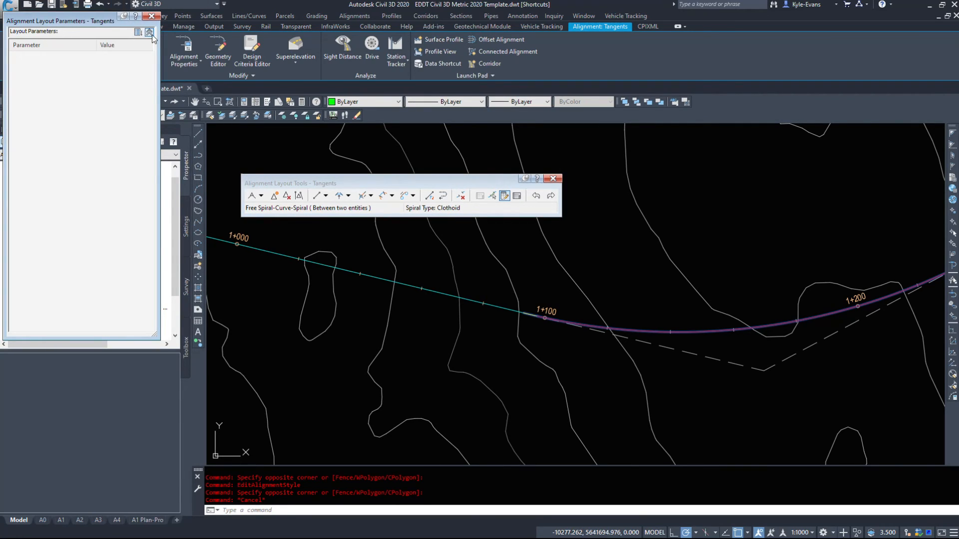
click(492, 197)
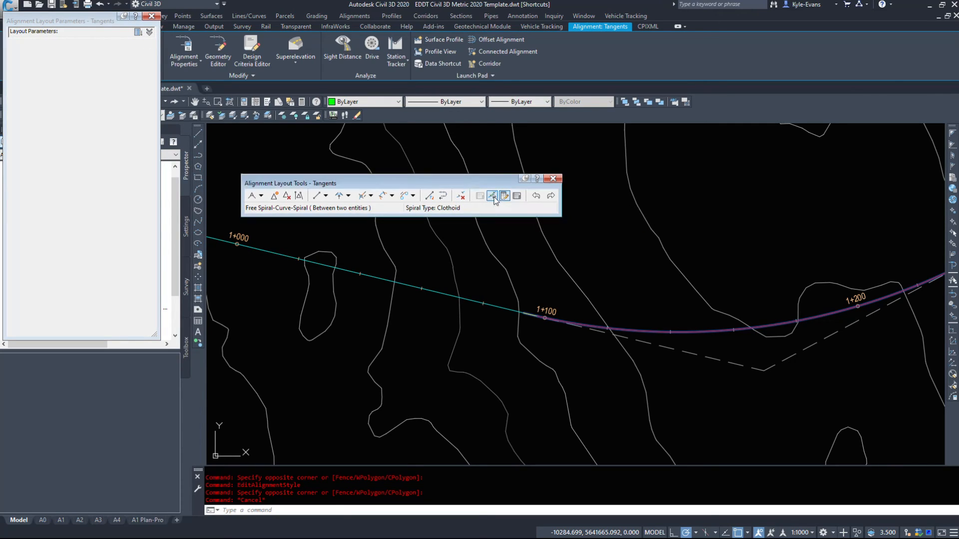
click(624, 331)
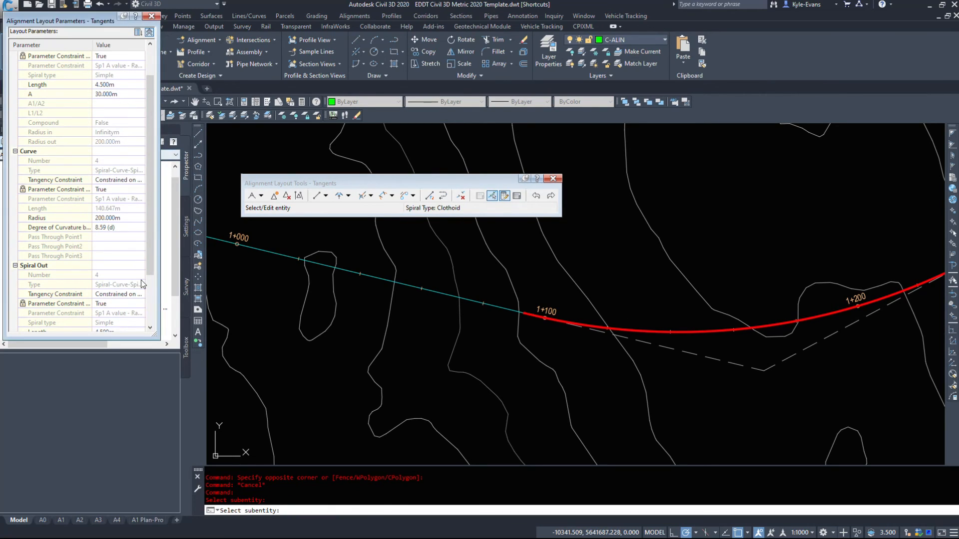
drag(166, 345, 182, 394)
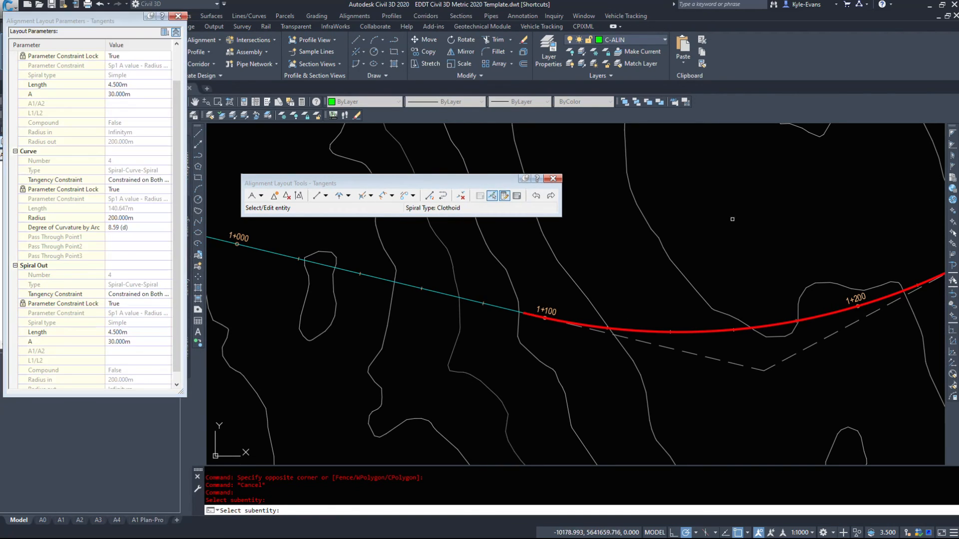
middle_drag(821, 343, 713, 347)
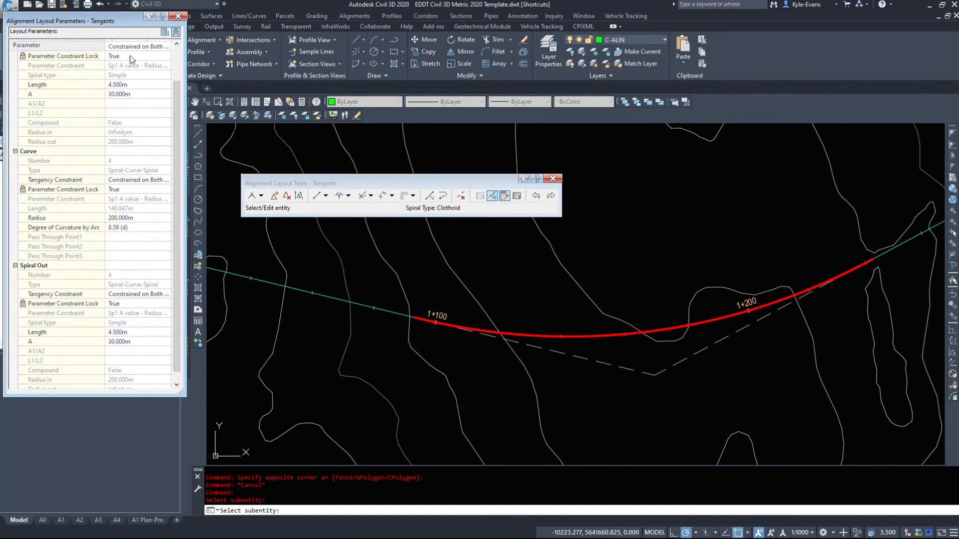
- Set the curve radius of the spiral-curve-spiral group to 400 m
click(40, 86)
click(39, 95)
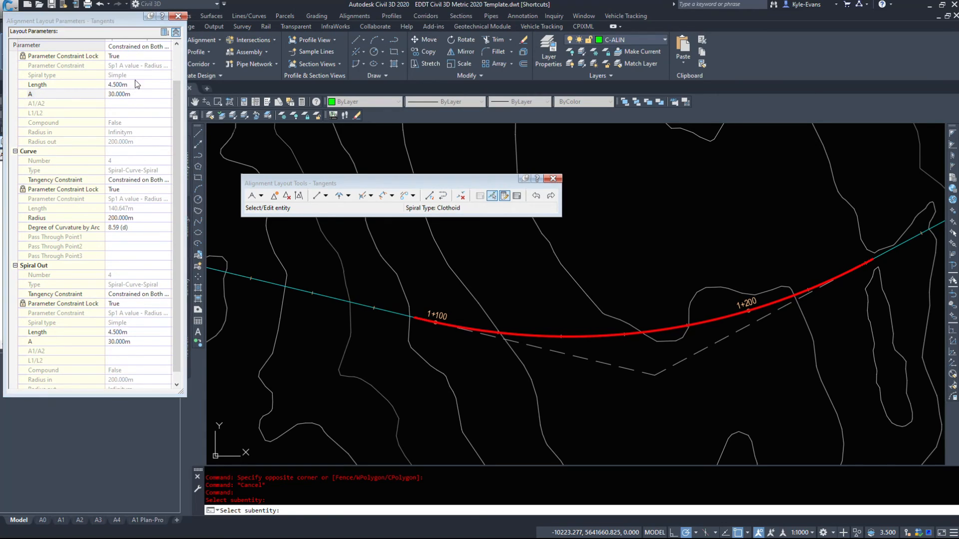
click(130, 220)
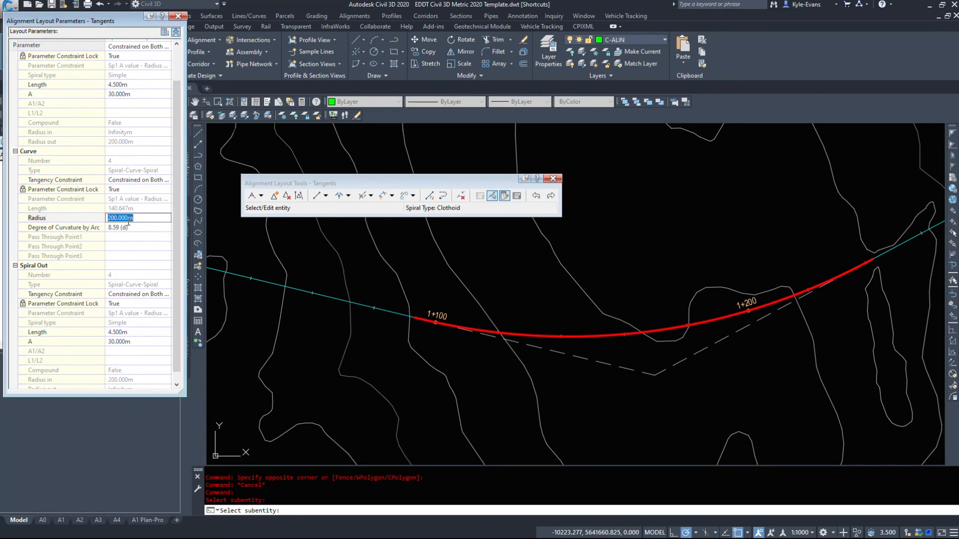
text(400)
key(Return)
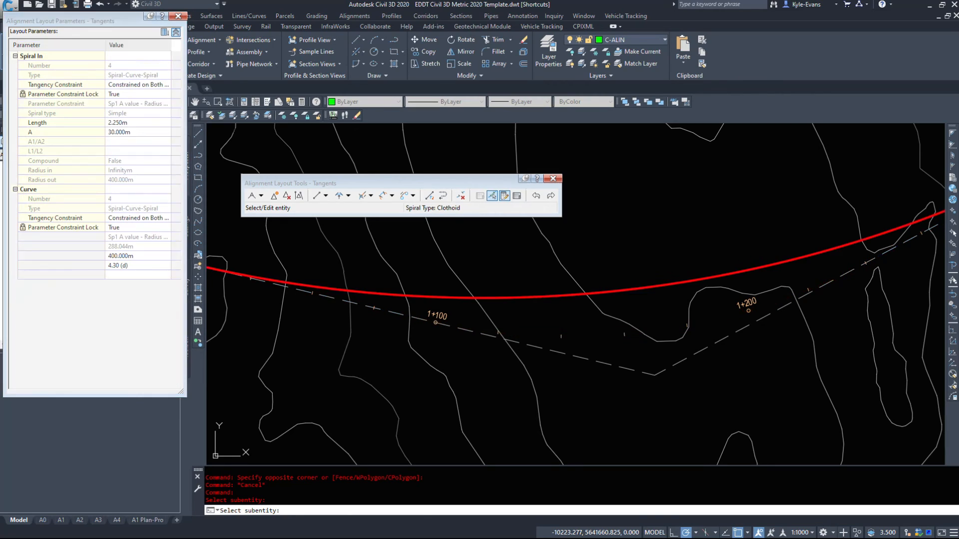
- Set the A value of the incoming and outgoing spirals to 60 m and end the sub-entity selection
click(124, 132)
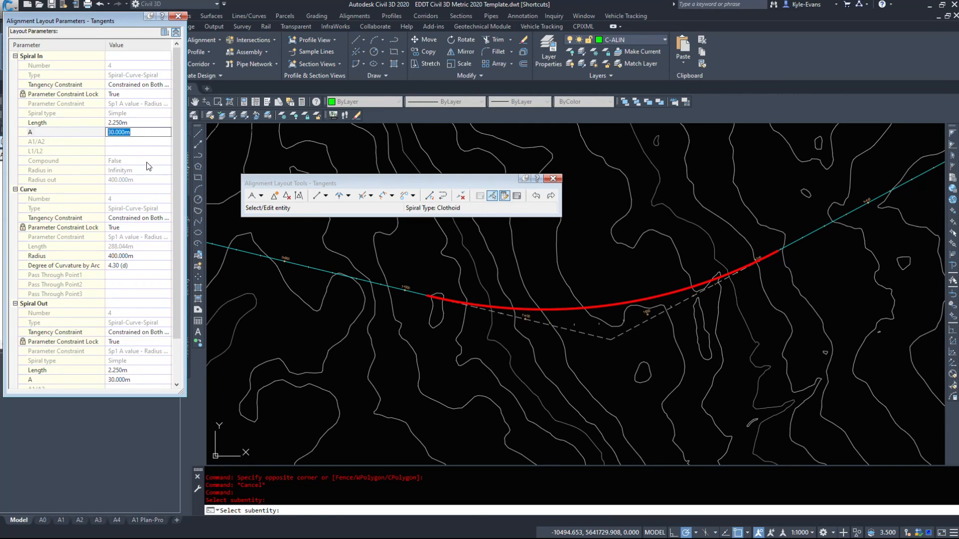
text(60)
key(Return)
click(134, 379)
text(60)
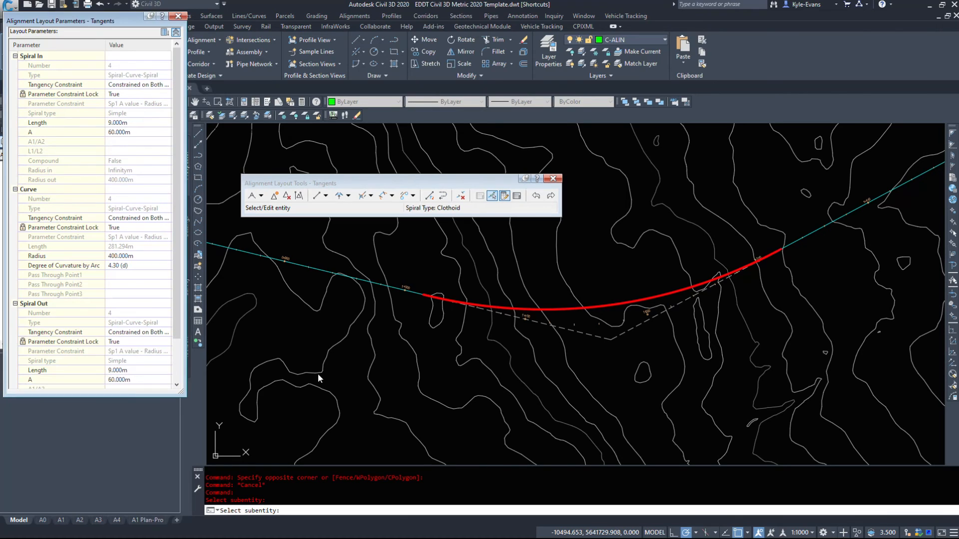
key(Return)
scroll(750, 229, up, 2)
scroll(92, 358, down, 3)
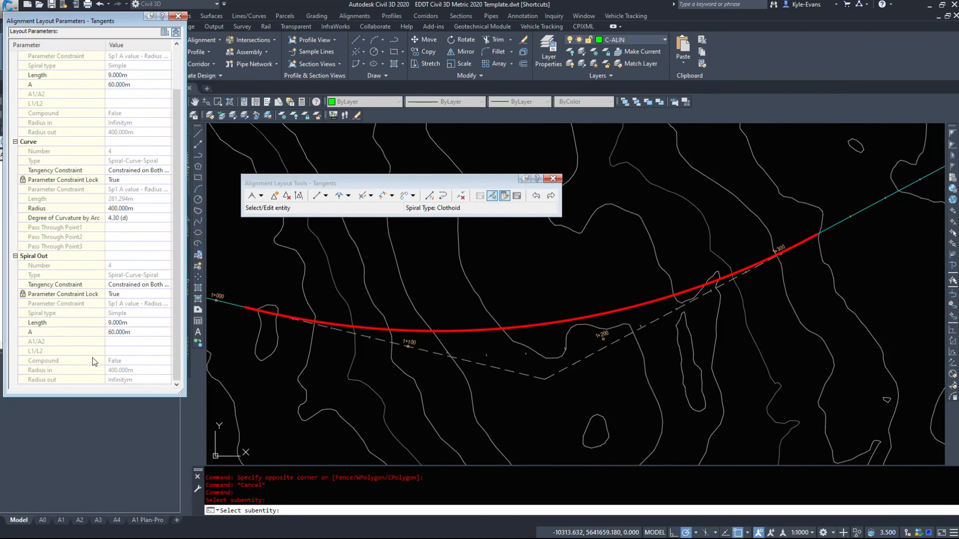
key(Escape)
- Inspect the layout parameters of the tangent lines after and before the spiral-curve-spiral group
scroll(260, 312, up, 5)
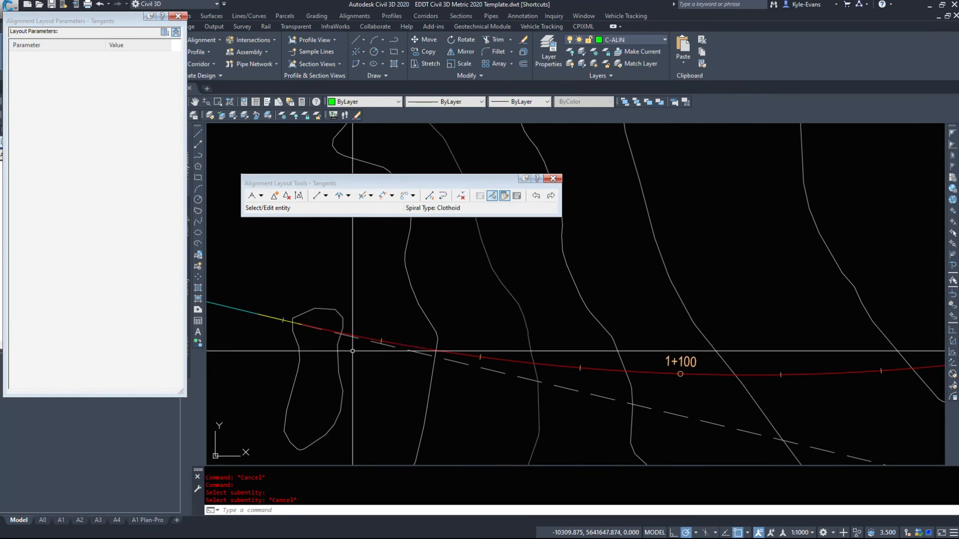
scroll(368, 391, down, 6)
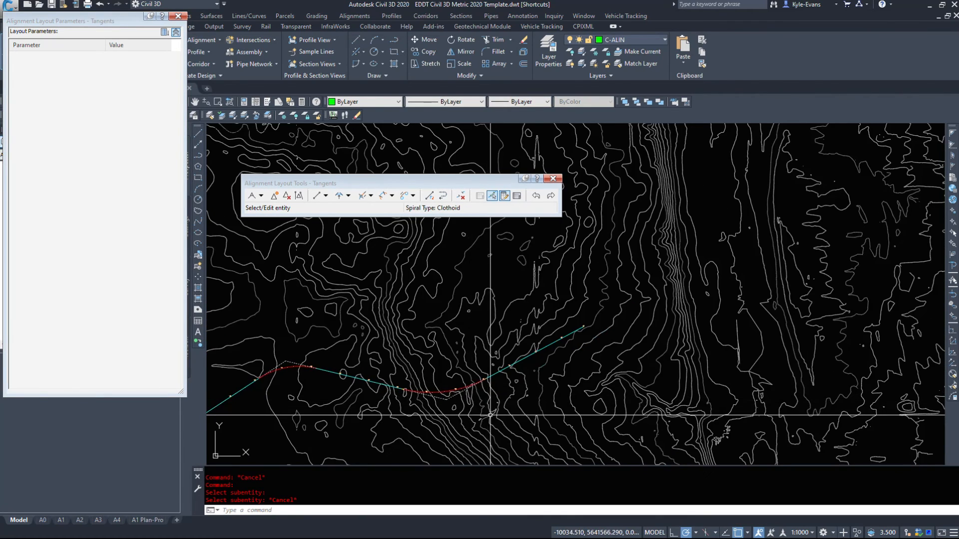
click(445, 389)
scroll(446, 388, up, 4)
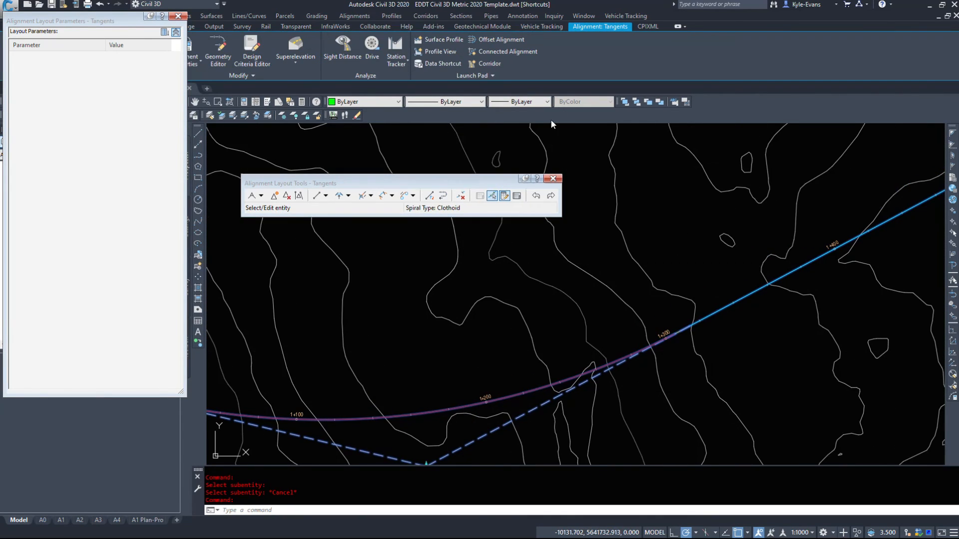
click(492, 197)
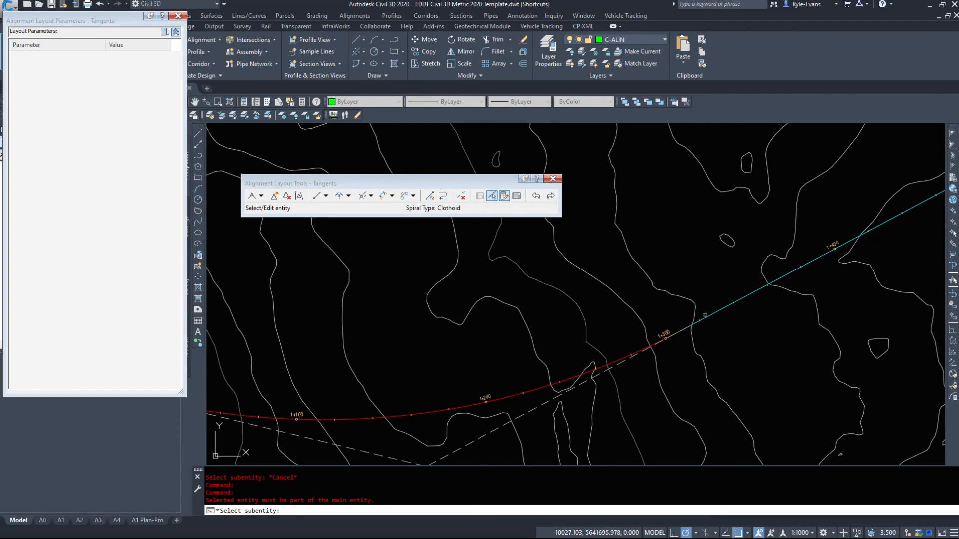
click(727, 306)
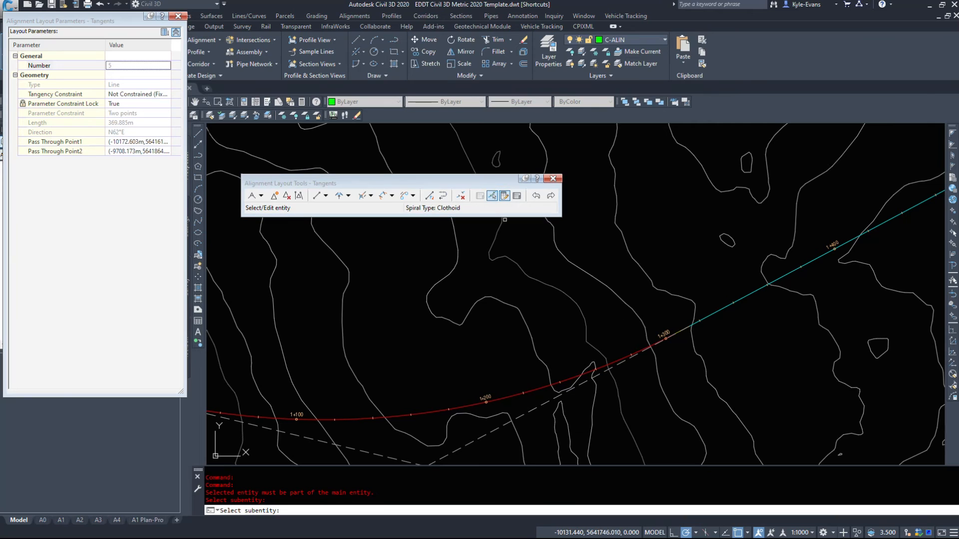
scroll(733, 289, down, 4)
scroll(599, 290, up, 5)
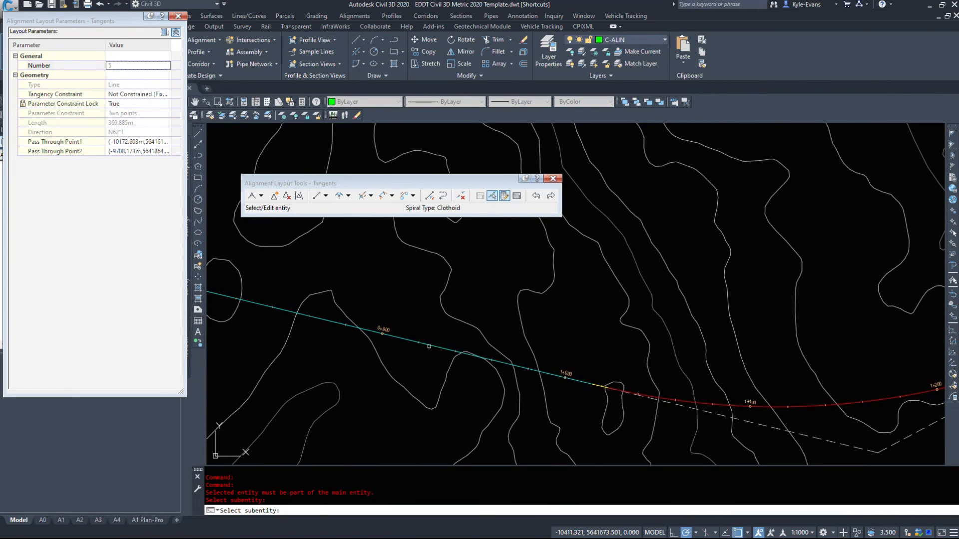
click(430, 346)
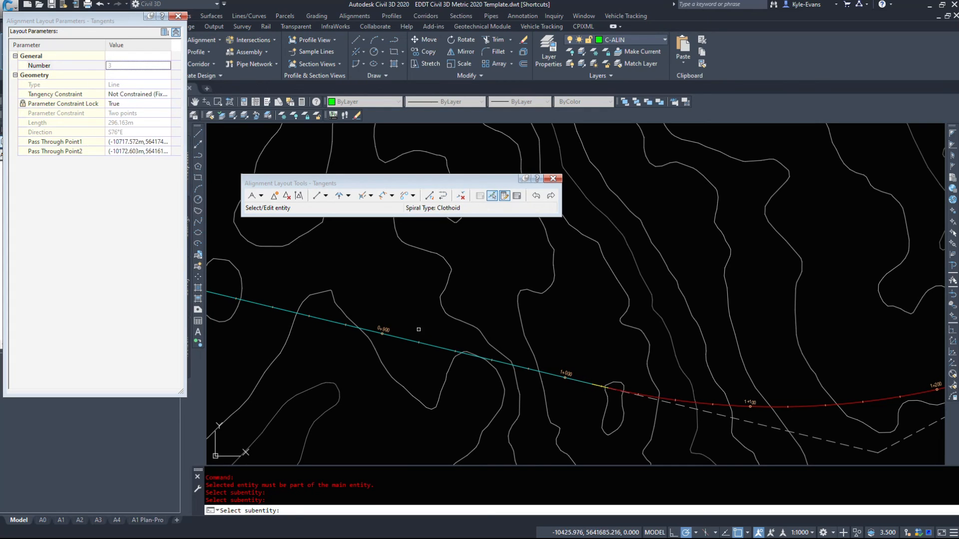
- Inspect the layout parameters of the spiral-curve-spiral group and of the simple curve near station 0+600, and end the selection
middle_drag(886, 441, 569, 350)
scroll(476, 318, up, 4)
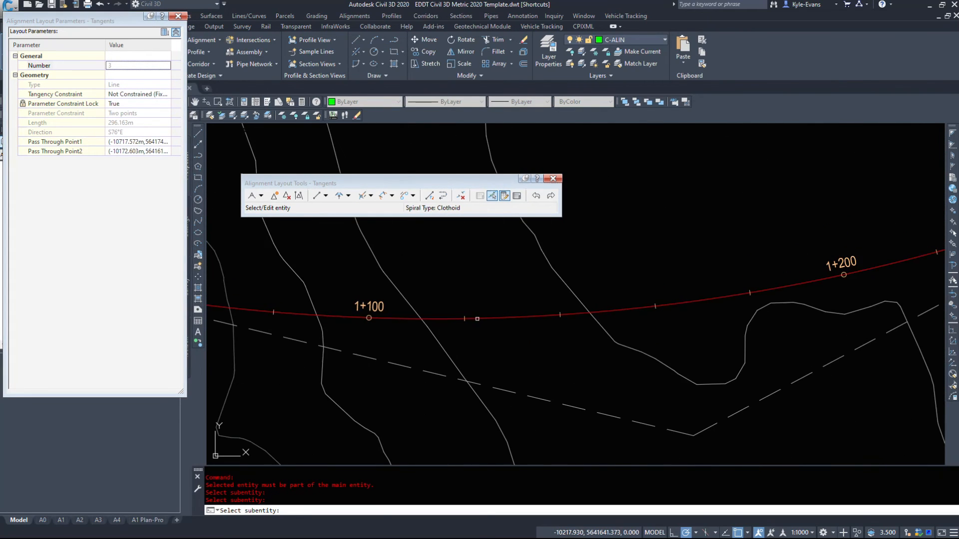
click(475, 318)
scroll(448, 355, down, 4)
scroll(378, 281, up, 4)
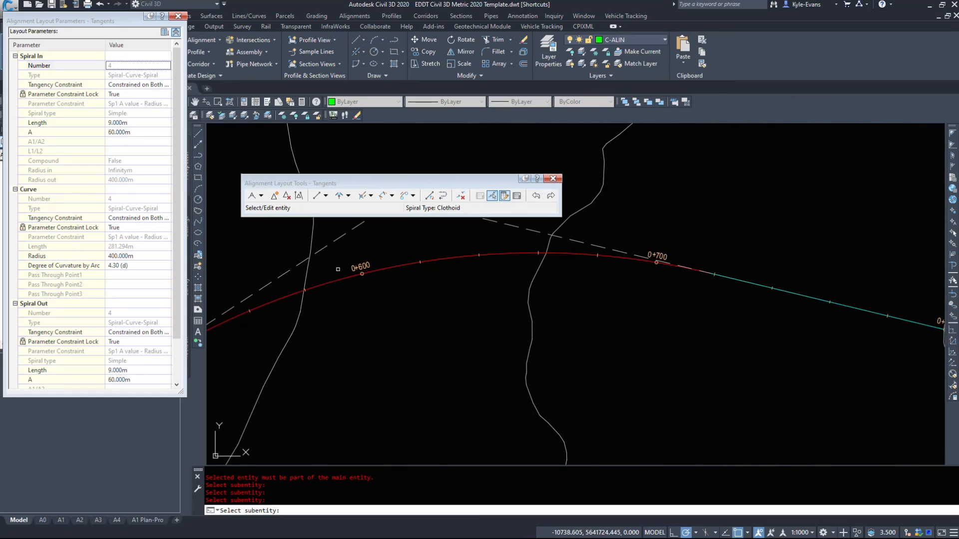
click(340, 281)
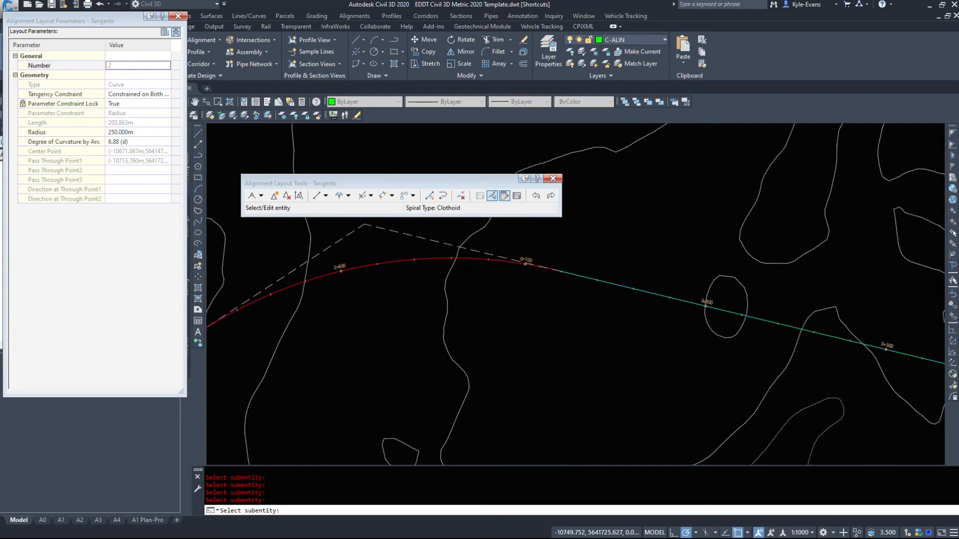
scroll(678, 313, down, 5)
middle_drag(704, 329, 418, 331)
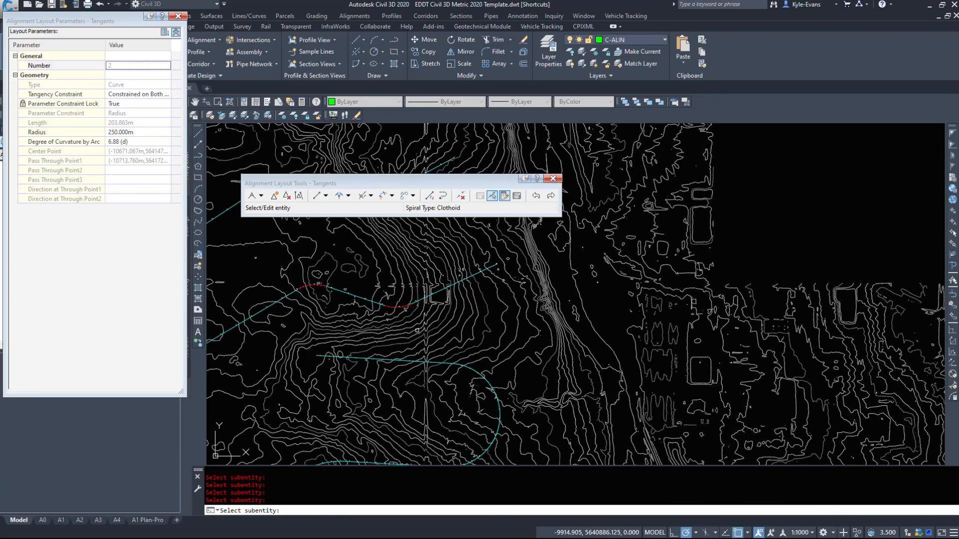
middle_drag(459, 249, 532, 438)
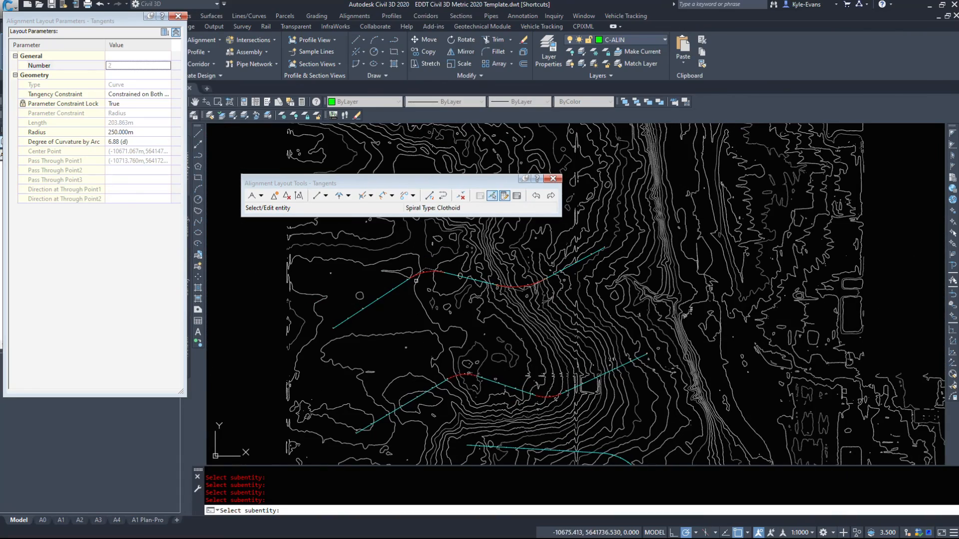
scroll(439, 287, up, 8)
key(Escape)
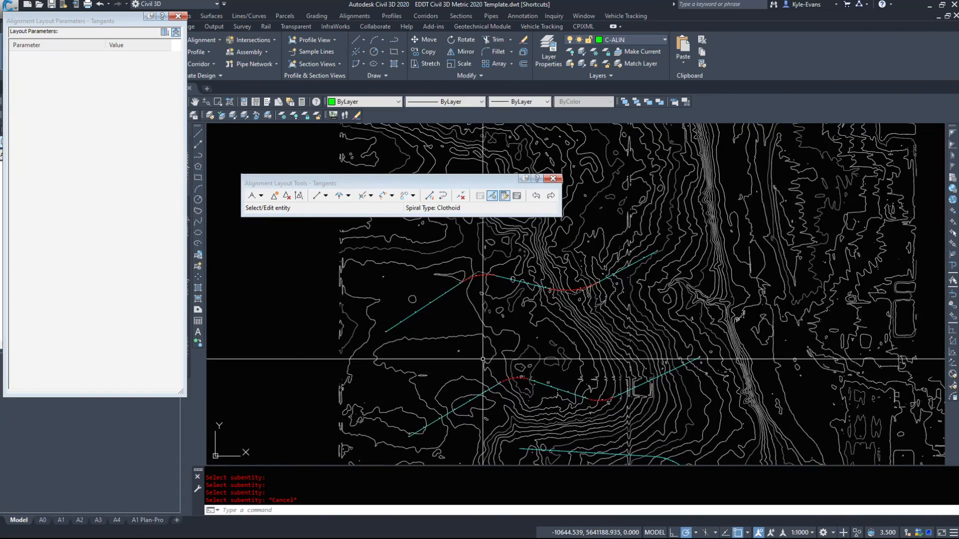
- Reselect the Tangents alignment and close the Alignment Layout Parameters window
click(598, 372)
scroll(804, 349, down, 6)
middle_drag(812, 347, 391, 317)
scroll(391, 295, up, 6)
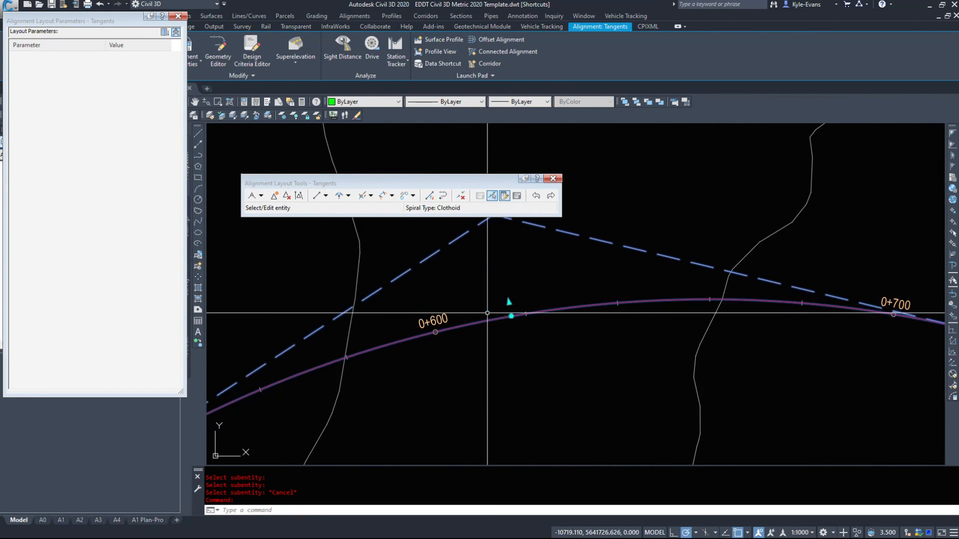
scroll(553, 318, down, 2)
middle_drag(432, 355, 642, 240)
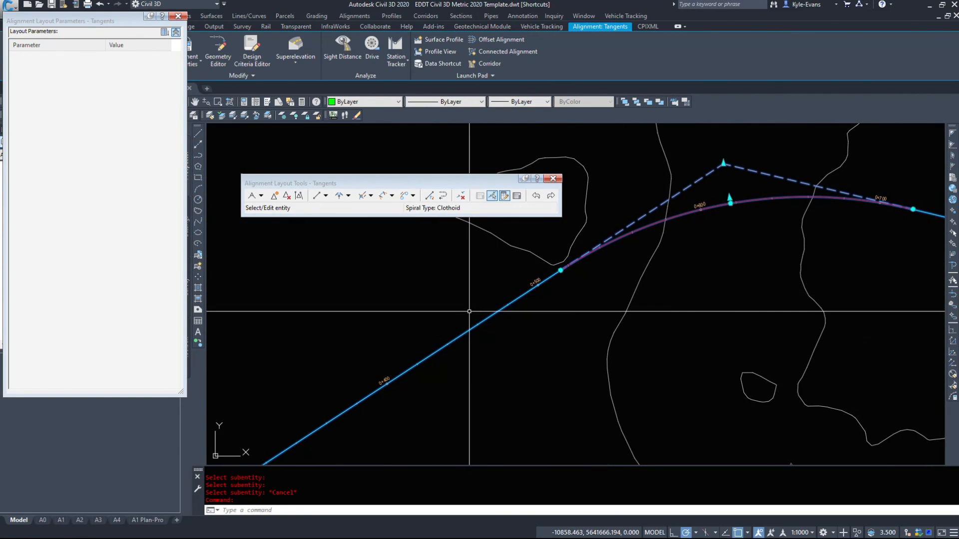
click(178, 16)
scroll(554, 300, down, 4)
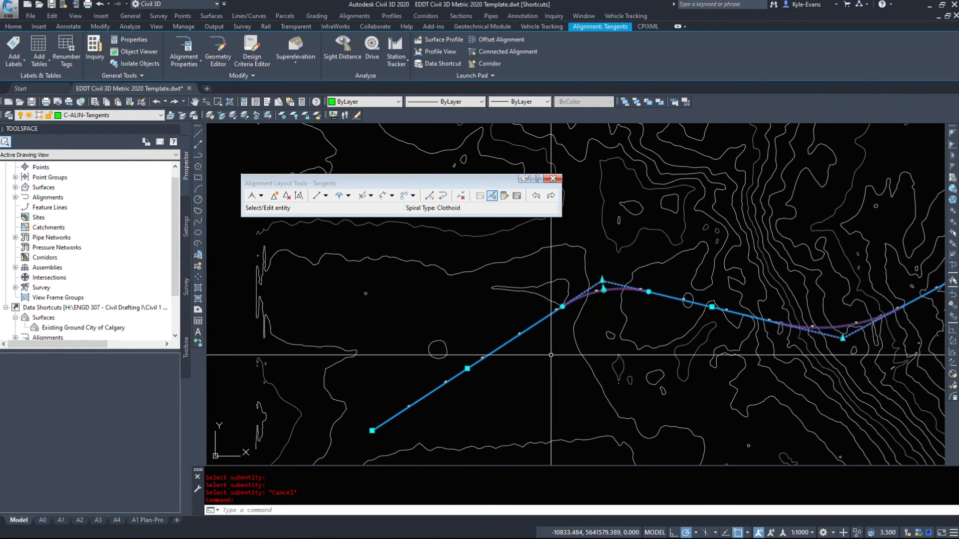
scroll(379, 432, up, 2)
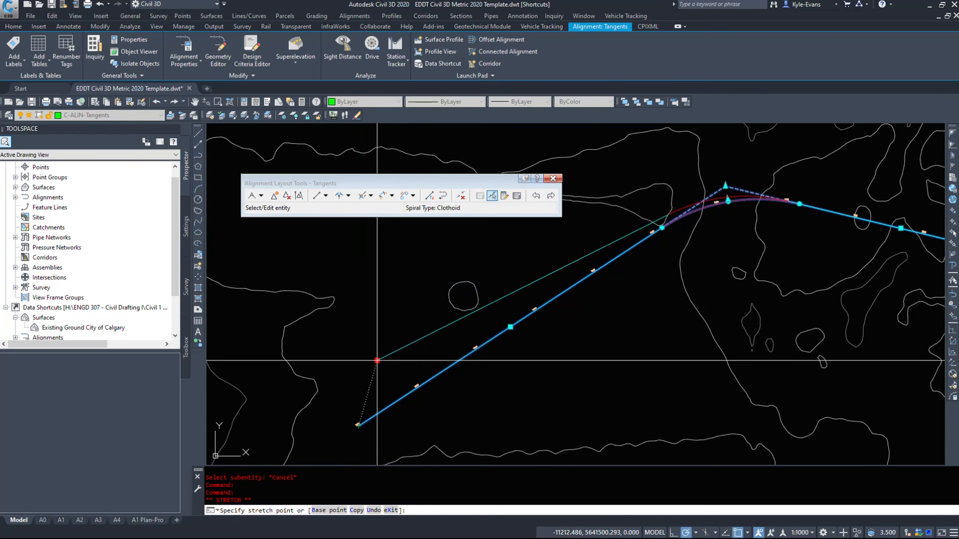
key(Escape)
key(Escape)
middle_drag(867, 239, 273, 335)
click(503, 372)
click(498, 378)
middle_drag(498, 378, 619, 417)
key(Escape)
- Select the alignment and move the spiral-curve-spiral's point of intersection to the northwest with its grip
click(617, 397)
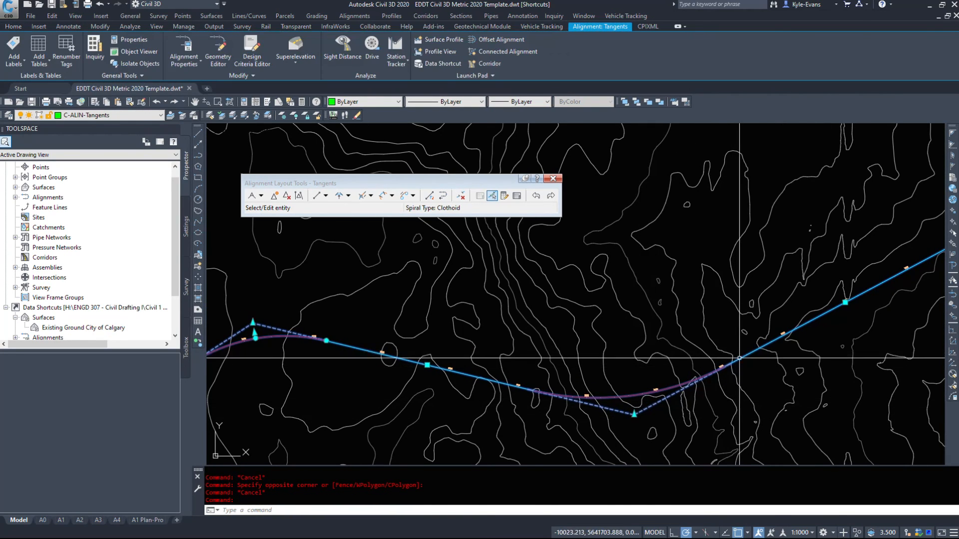
middle_drag(516, 415, 586, 390)
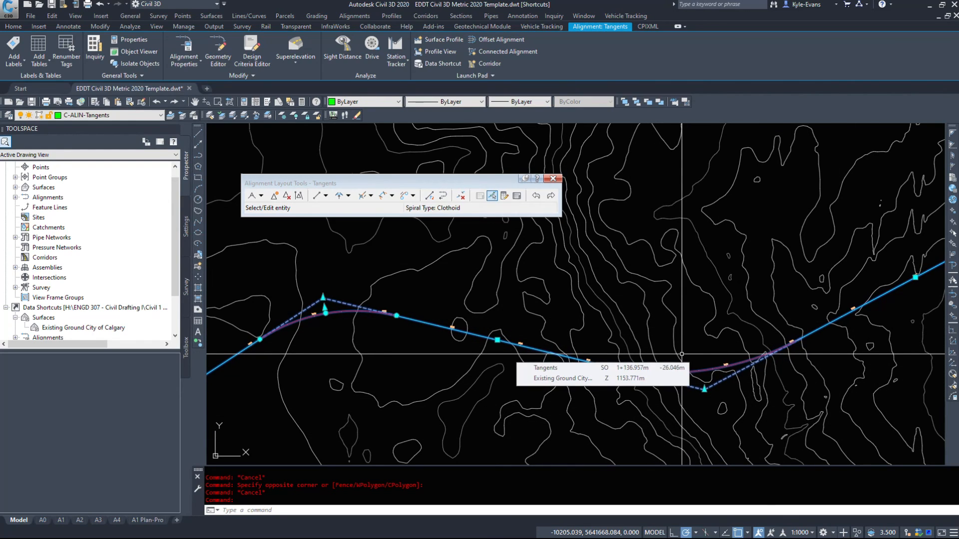
scroll(699, 391, up, 4)
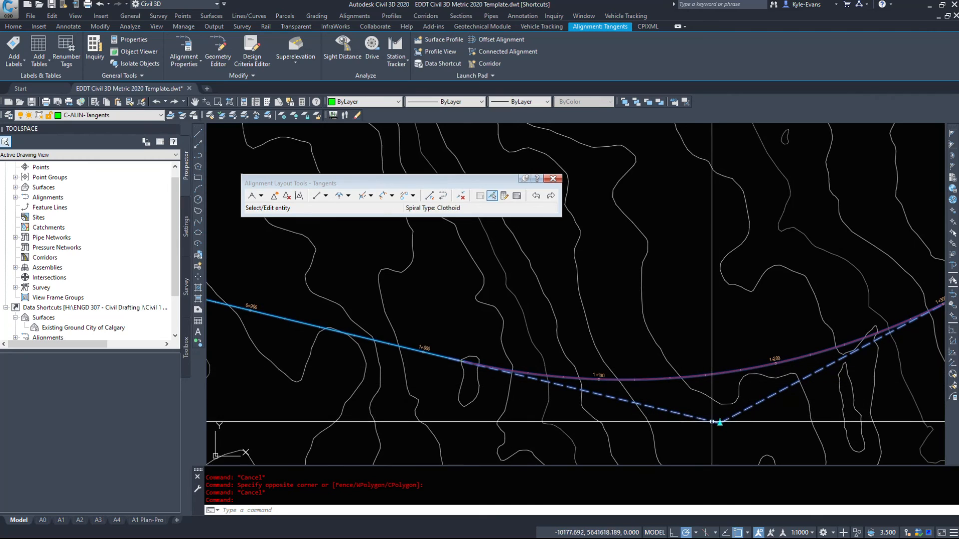
click(719, 423)
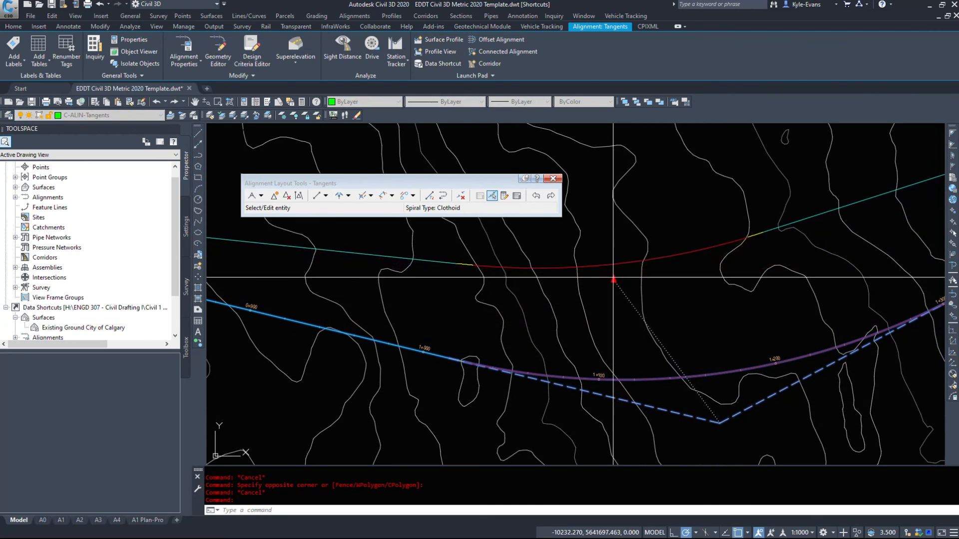
click(605, 247)
- Move the point of intersection of the simple curve near station 0+600 southward with its grip
scroll(552, 330, down, 4)
middle_drag(344, 312, 552, 327)
scroll(549, 322, up, 2)
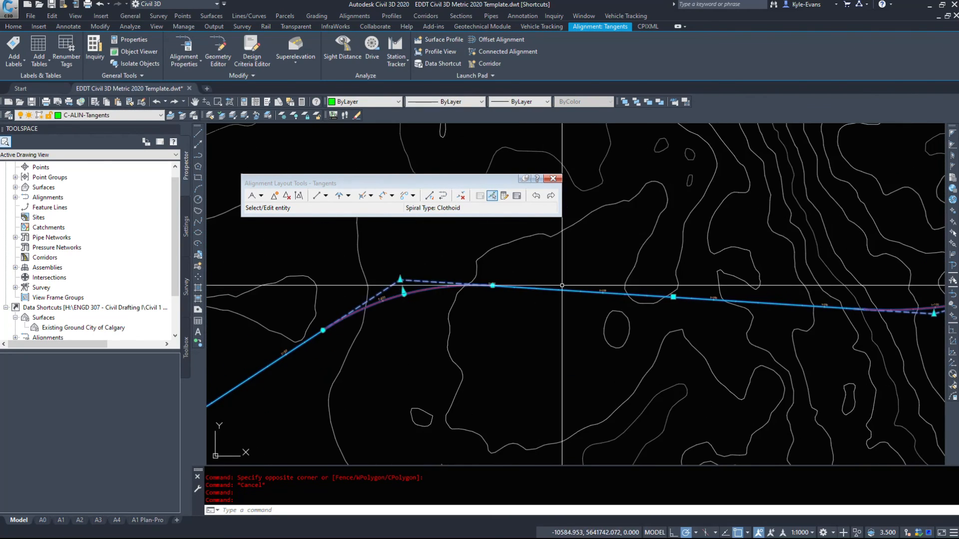
click(403, 291)
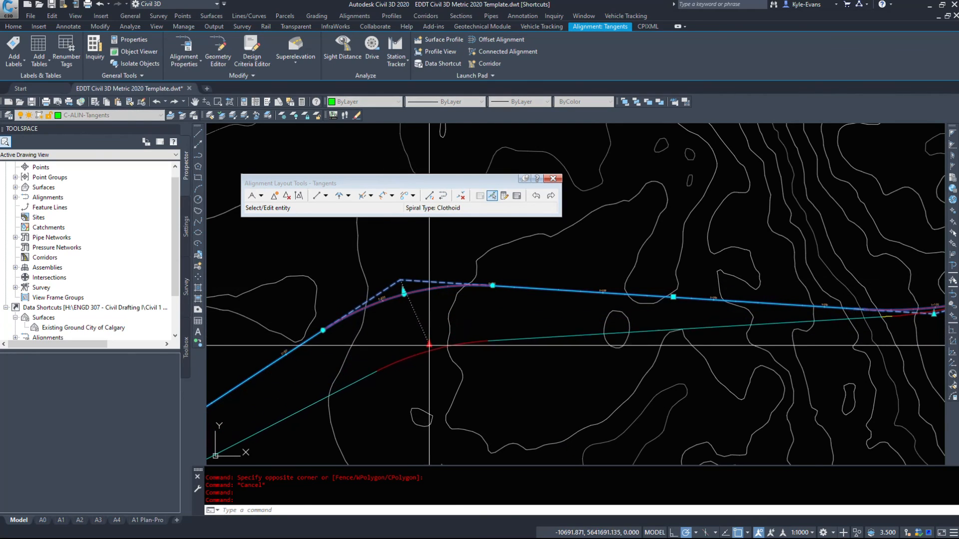
click(432, 376)
middle_drag(794, 412, 611, 285)
scroll(457, 365, down, 2)
scroll(409, 265, up, 2)
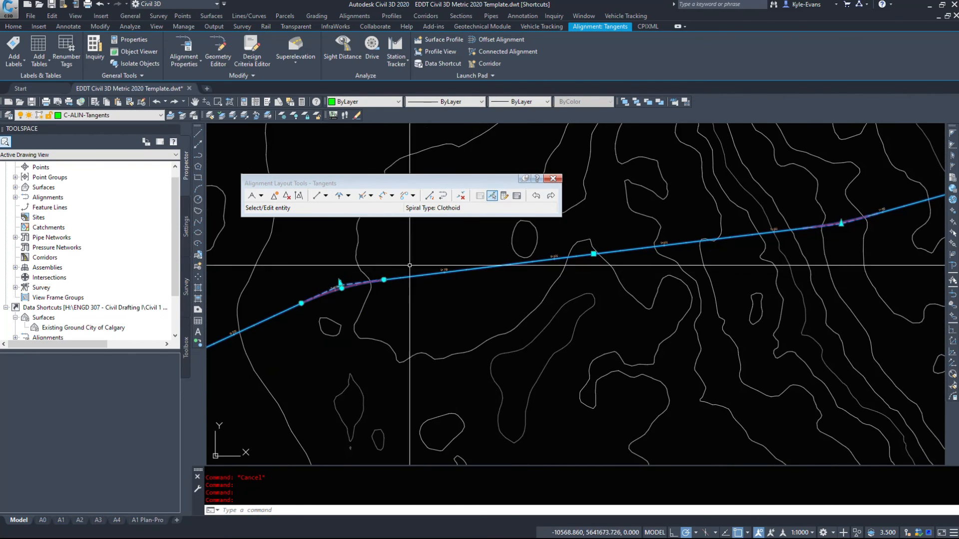
- Reshape the simple curve near station 0+600 by moving its pass-through point southward with its grip
scroll(332, 288, up, 2)
click(335, 278)
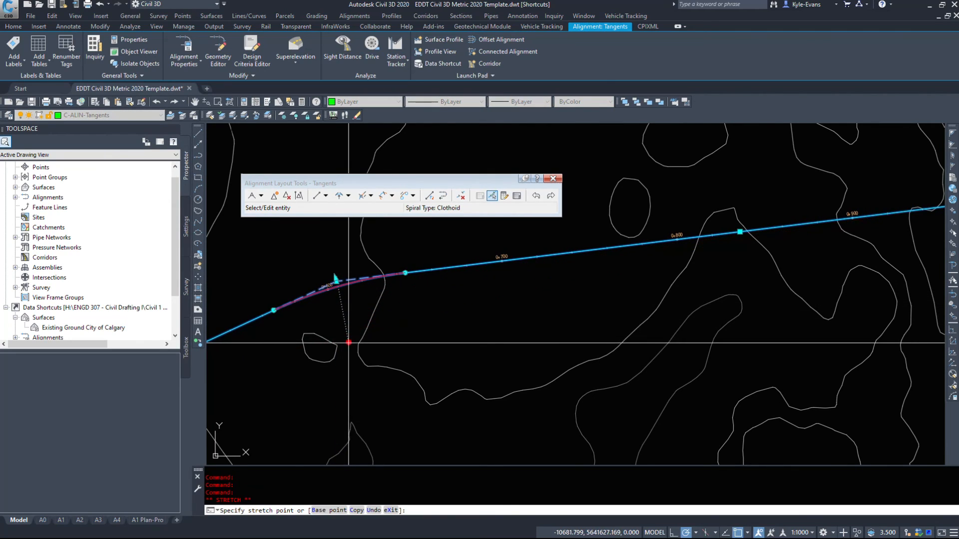
scroll(335, 284, up, 2)
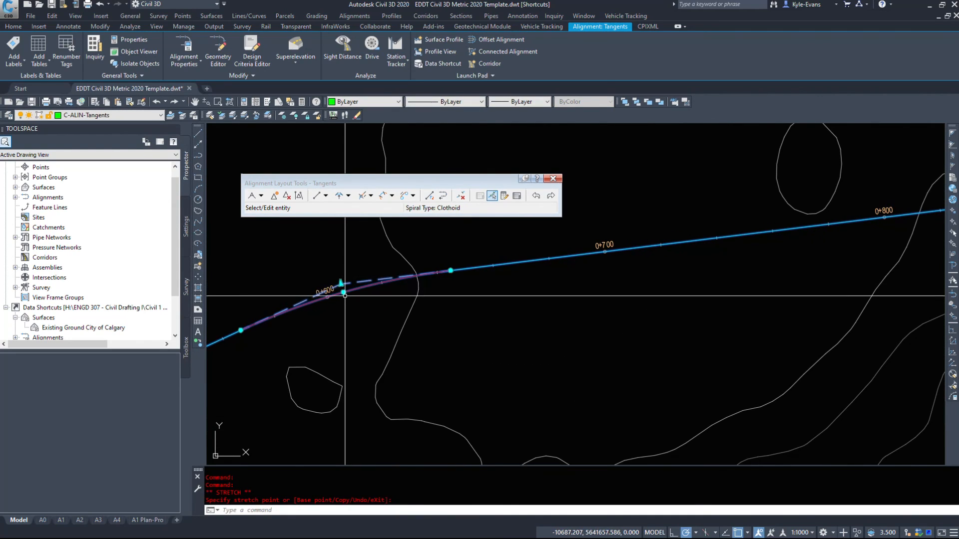
scroll(353, 332, down, 3)
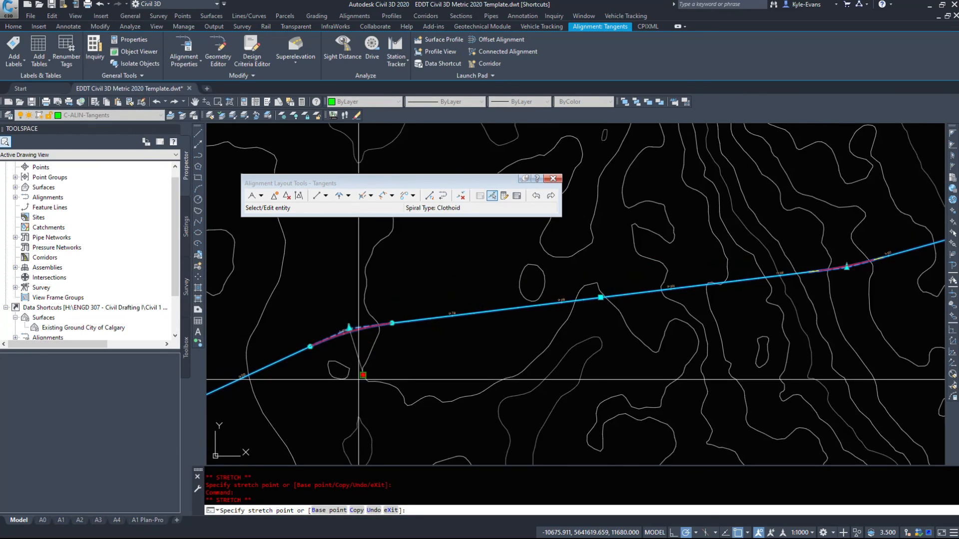
middle_drag(350, 398, 451, 360)
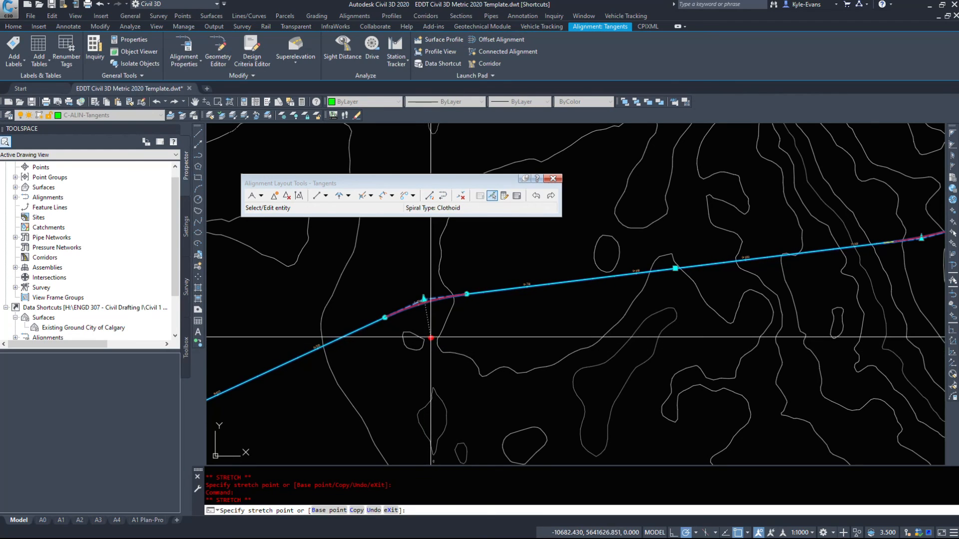
click(427, 325)
- Stretch the eastern end point of the simple curve along the adjoining tangent with its grip
middle_drag(654, 318, 375, 368)
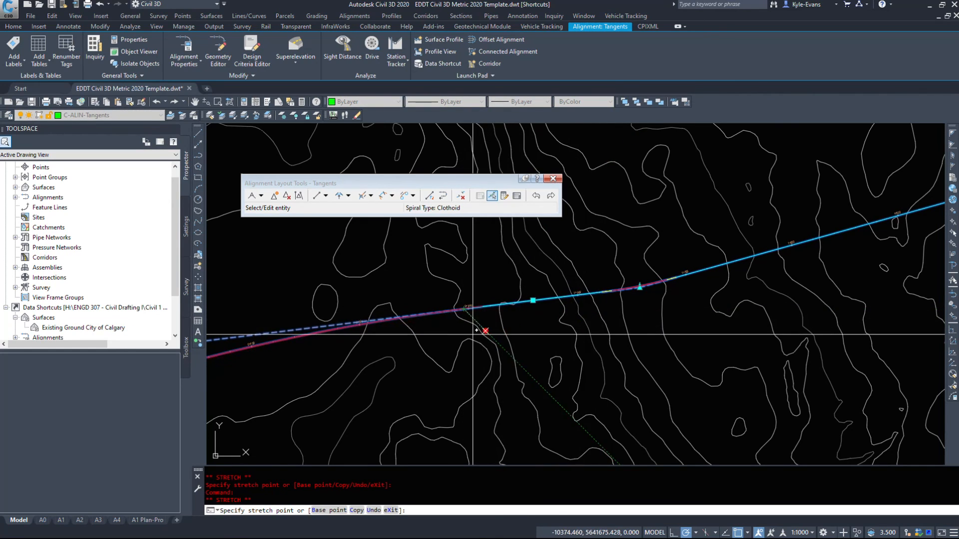
middle_drag(298, 371, 606, 282)
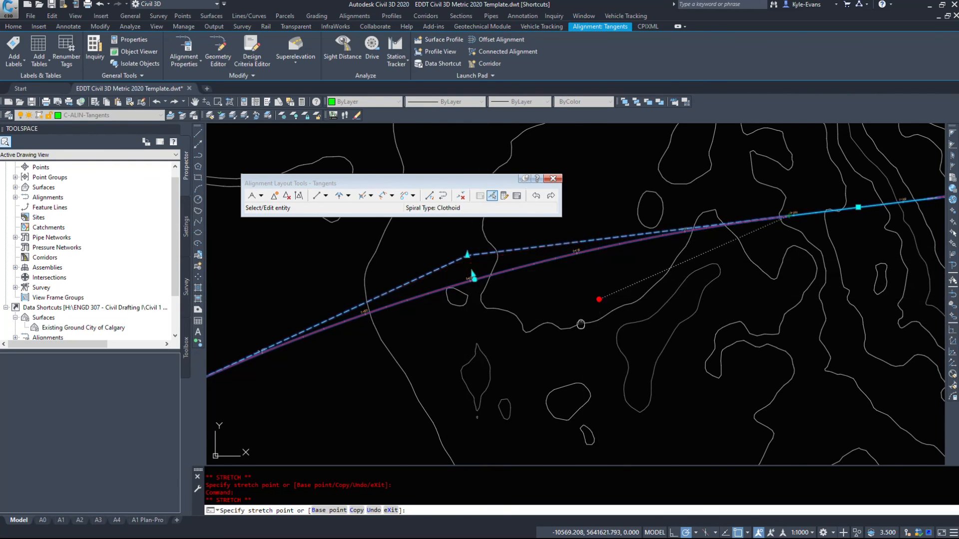
middle_drag(746, 270, 547, 361)
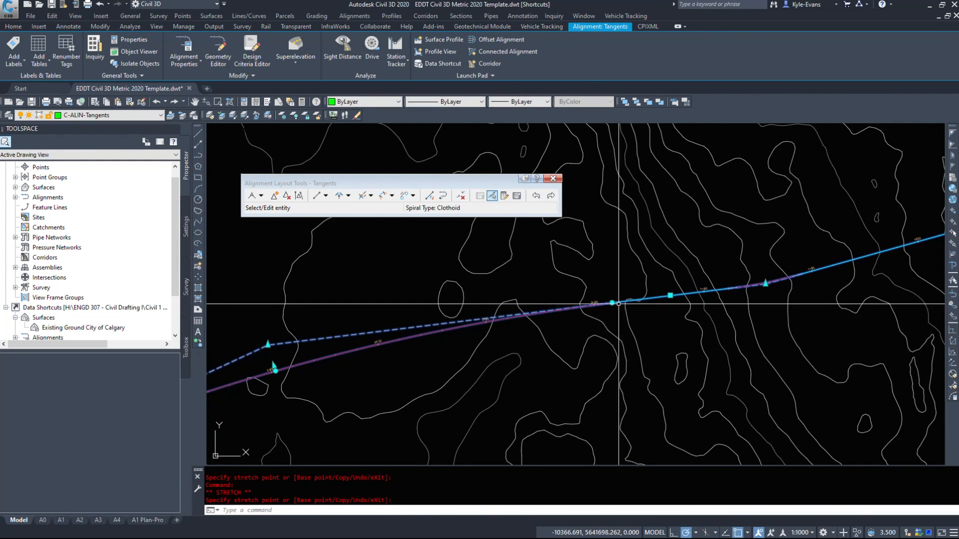
- Shift the tangent between the simple curve and the spiral-curve-spiral southward with its midpoint grip
click(670, 296)
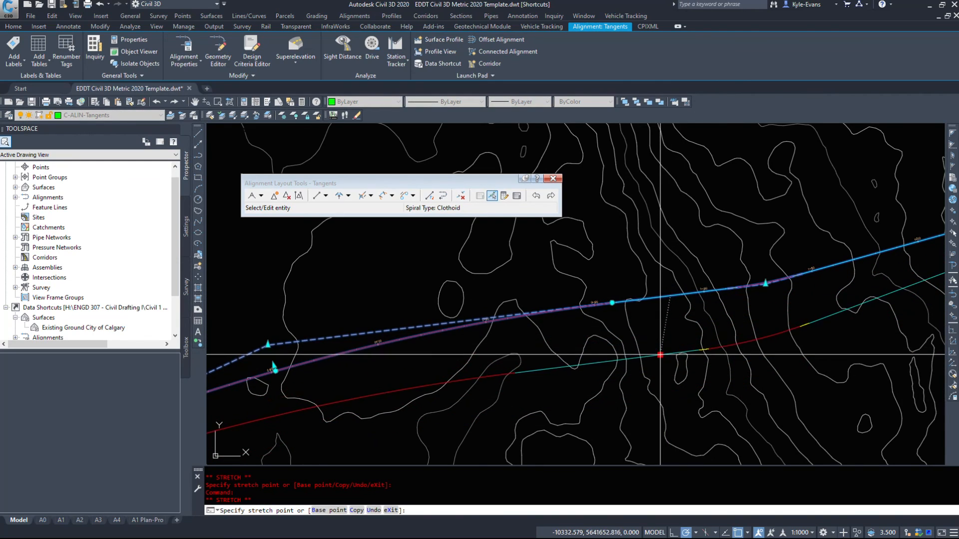
click(658, 399)
middle_drag(422, 364, 527, 309)
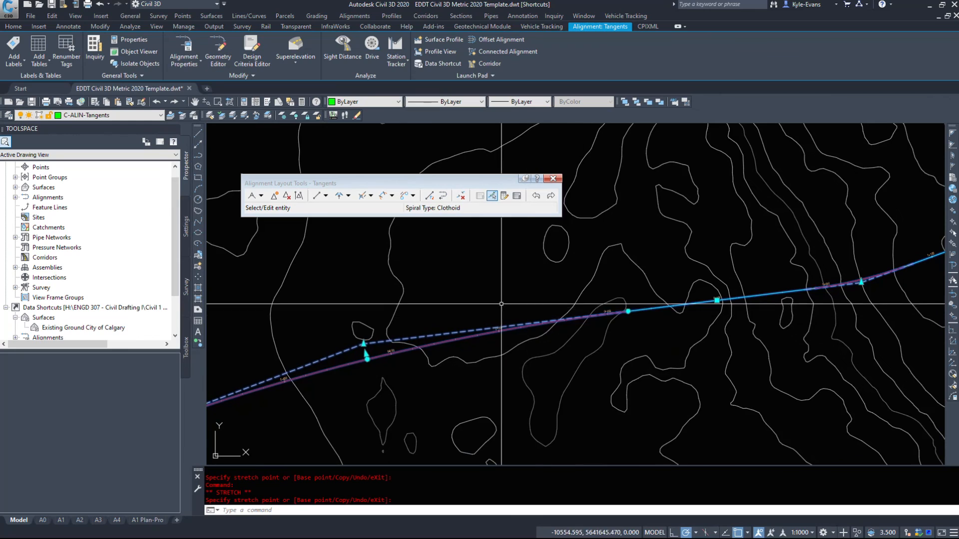
- Reduce the radius of the simple curve near station 0+600 to about 1379 m with its radius grip
click(366, 354)
scroll(370, 344, up, 3)
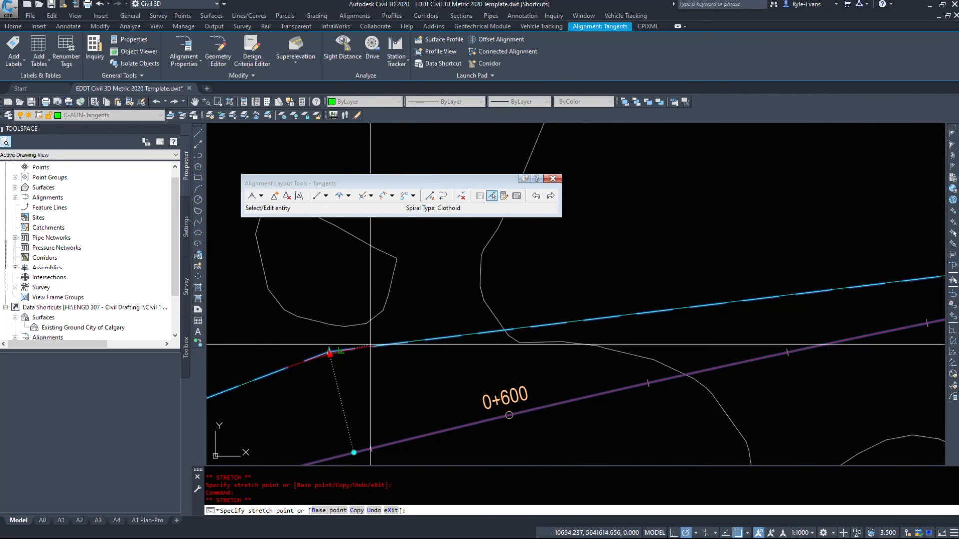
scroll(353, 377, down, 2)
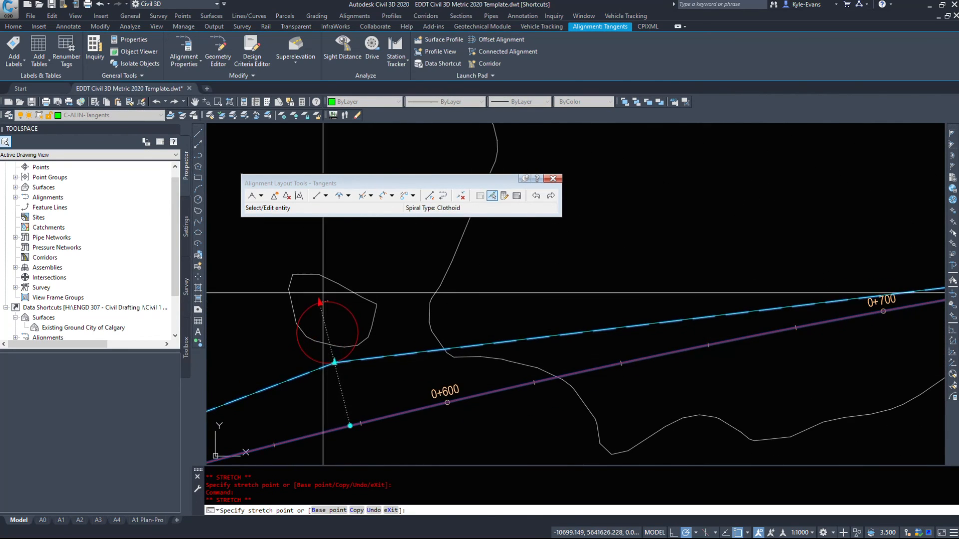
scroll(327, 301, down, 4)
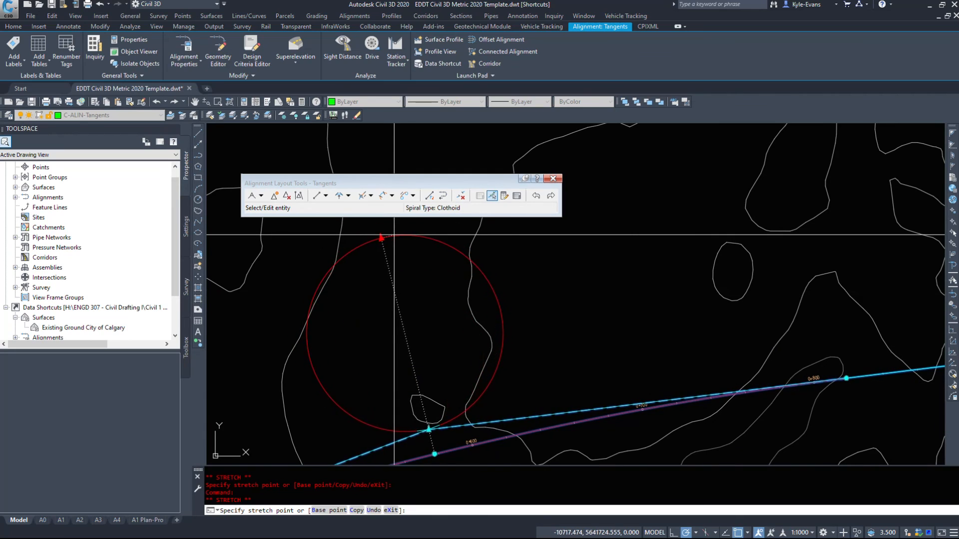
middle_drag(437, 367, 464, 319)
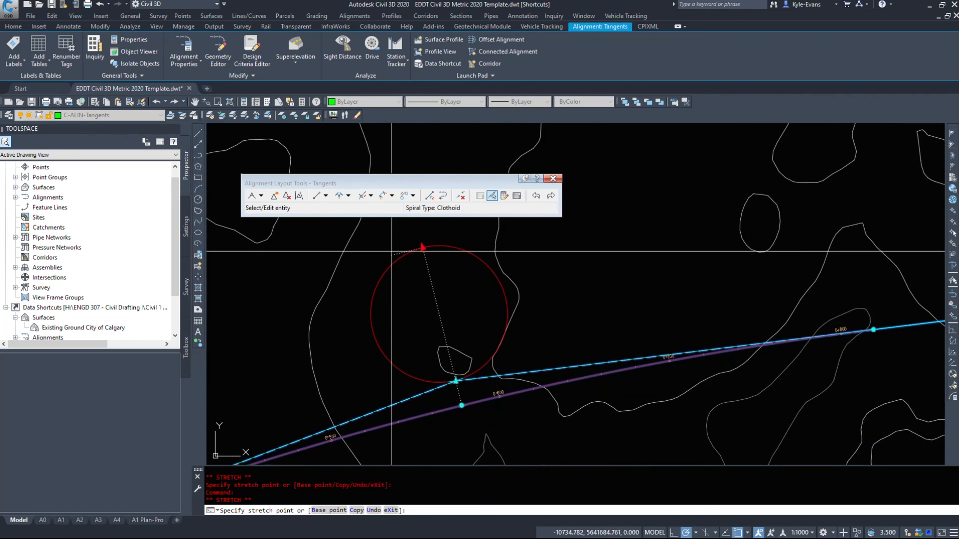
scroll(478, 455, up, 3)
middle_drag(467, 419, 460, 395)
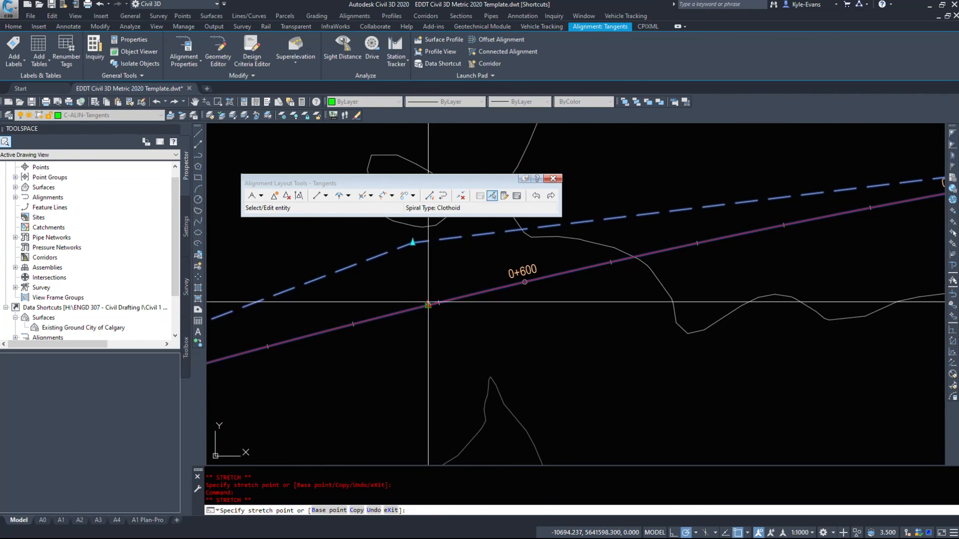
key(Escape)
scroll(438, 304, down, 5)
middle_drag(252, 410, 409, 389)
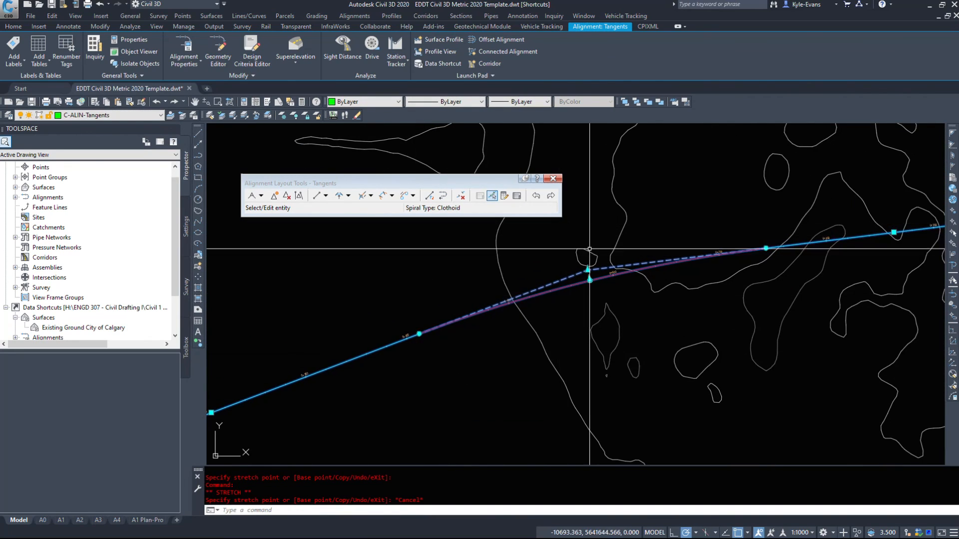
- End the selection and display the parameter table of all entities in the Tangents alignment
scroll(589, 254, up, 2)
key(Escape)
scroll(594, 280, down, 6)
middle_drag(644, 230, 479, 286)
middle_drag(496, 354, 495, 348)
scroll(494, 348, up, 5)
click(518, 196)
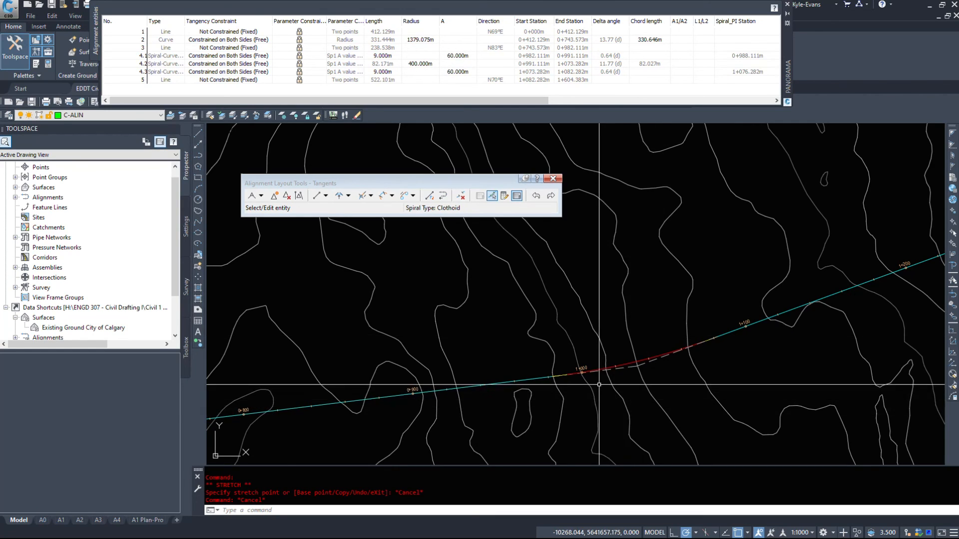
- Select the Tangents alignment and move the spiral-curve-spiral's point of intersection slightly southward with its grip
scroll(599, 379, up, 4)
click(700, 349)
click(693, 342)
click(693, 349)
click(685, 394)
- Move the spiral-curve-spiral's point of intersection well to the north, flattening the bend near station 1+000
middle_drag(689, 412, 524, 308)
scroll(582, 370, down, 4)
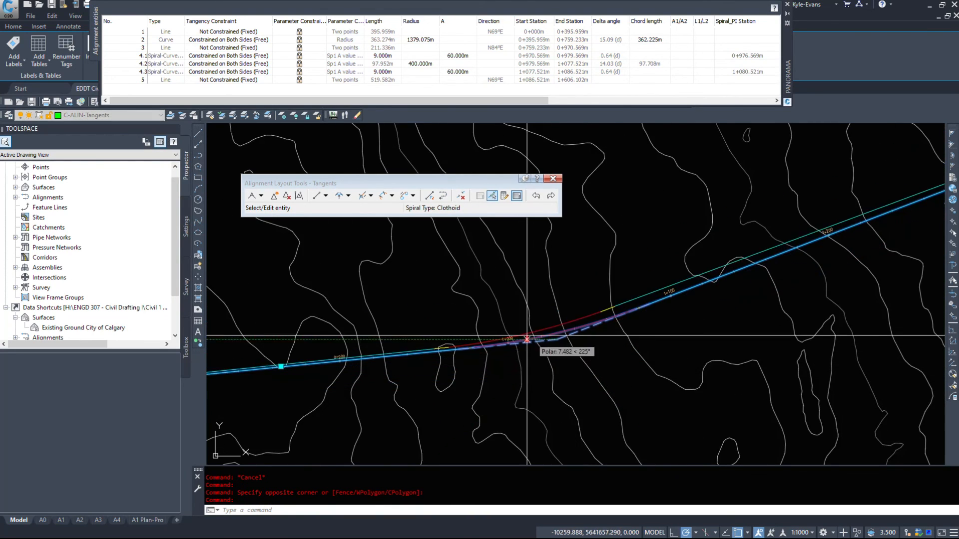
middle_drag(514, 222, 533, 311)
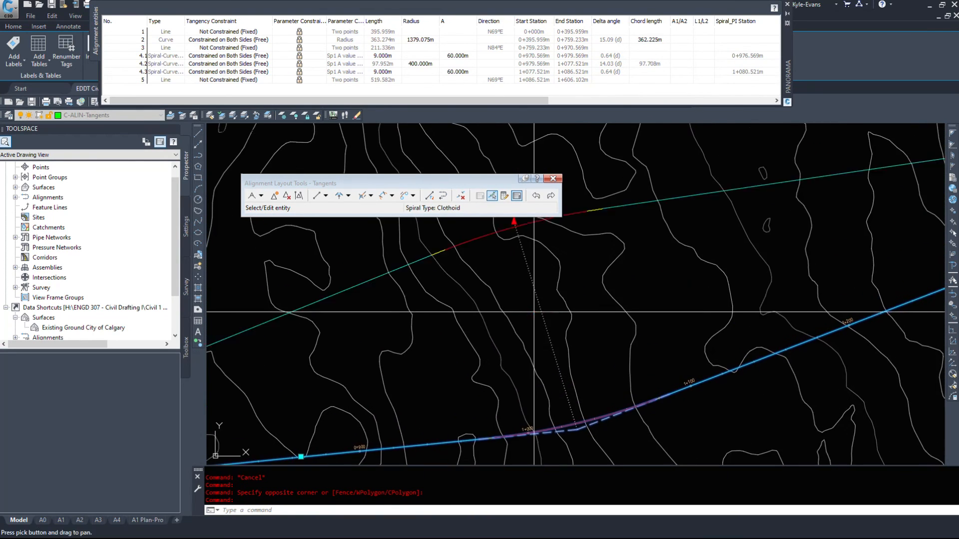
click(531, 288)
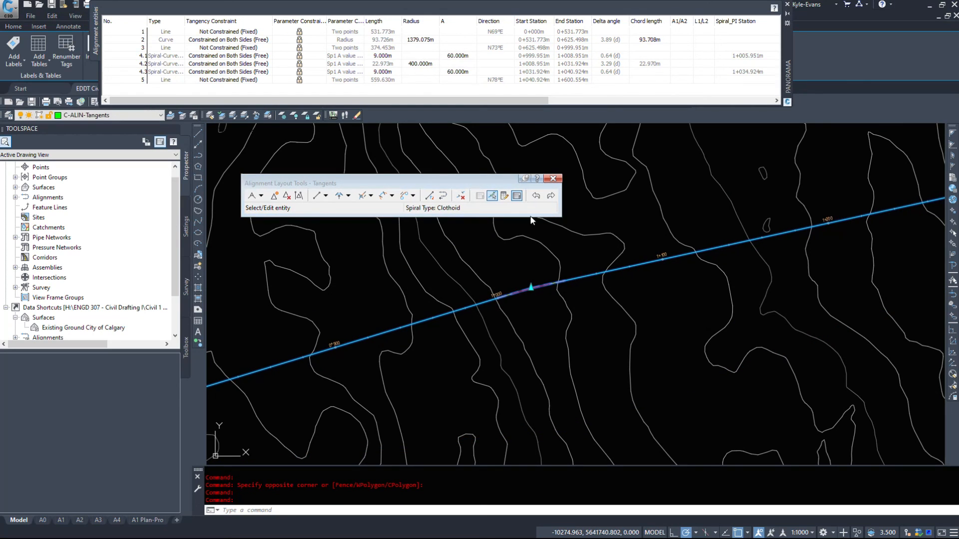
scroll(574, 324, down, 3)
scroll(534, 290, up, 6)
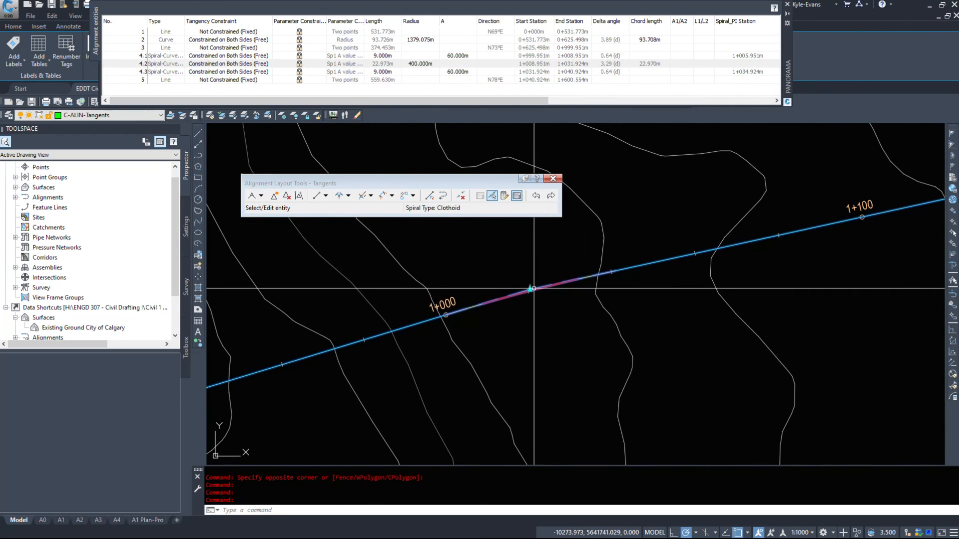
- Pull the spiral-curve-spiral's point of intersection near station 1+000 back to the south with its grip
key(Escape)
scroll(526, 299, up, 4)
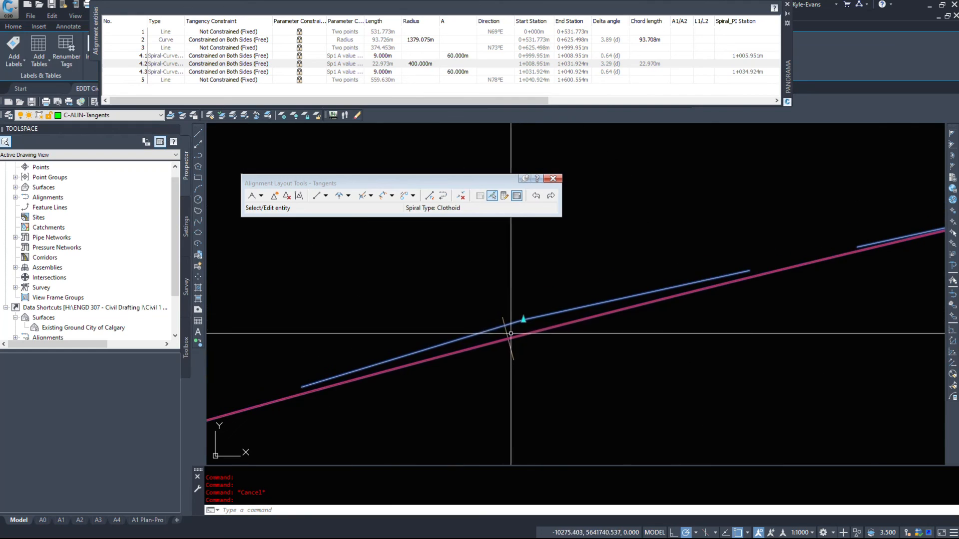
click(523, 319)
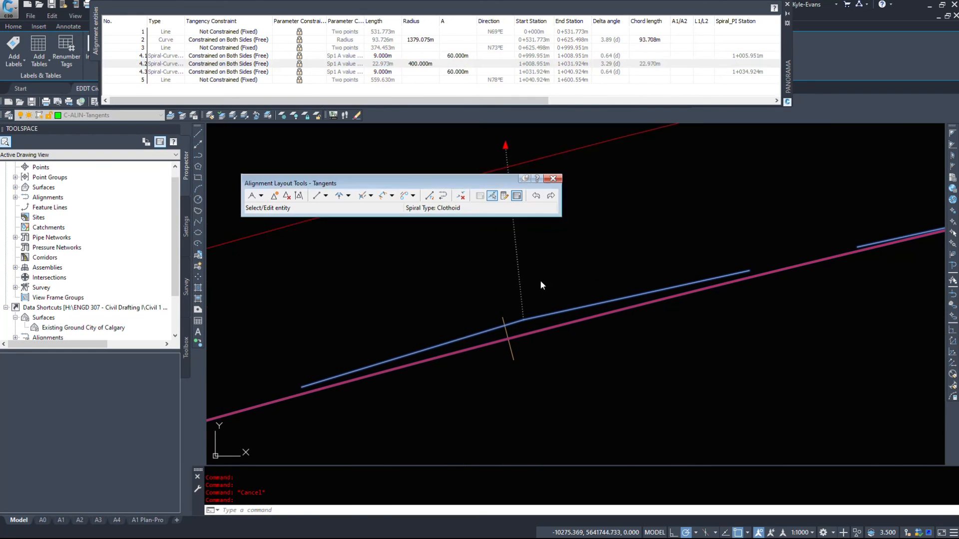
scroll(522, 237, down, 6)
click(515, 432)
scroll(570, 370, down, 4)
- Move the spiral-curve-spiral's point of intersection farther southwest to shorten the tangent before it
middle_drag(571, 370, 687, 190)
click(666, 213)
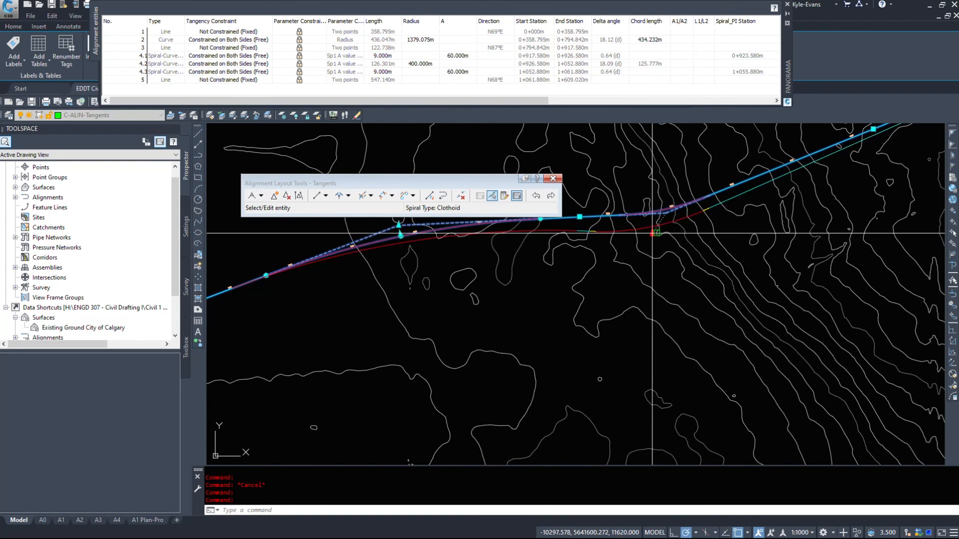
click(650, 235)
scroll(644, 232, up, 5)
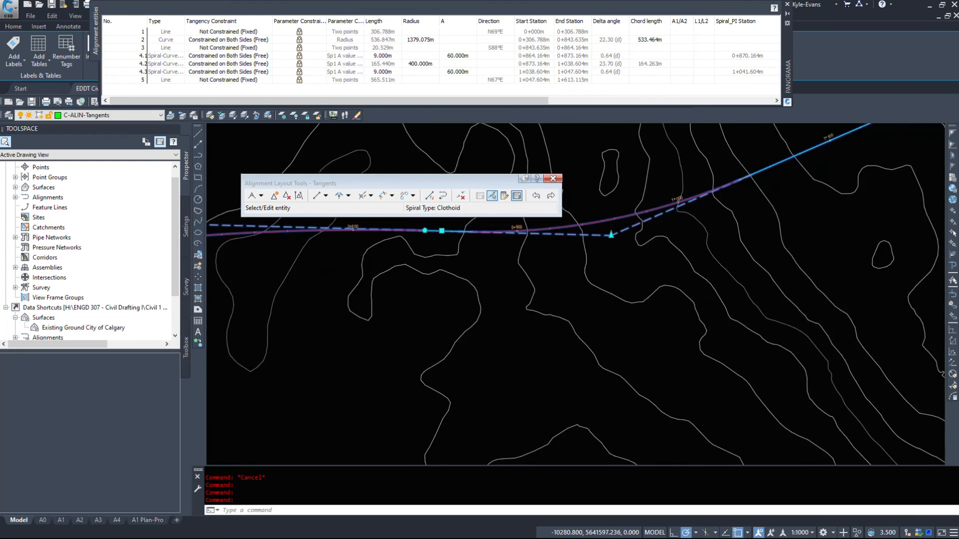
- Nudge the spiral-curve-spiral's point of intersection in small moves to bring its entry spiral closer to the simple curve
click(581, 225)
click(593, 236)
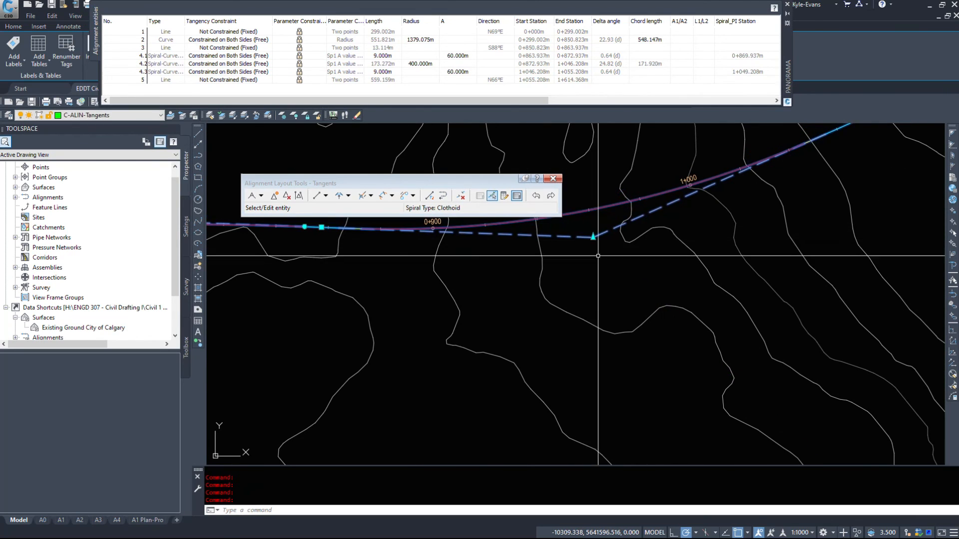
middle_drag(600, 250, 620, 290)
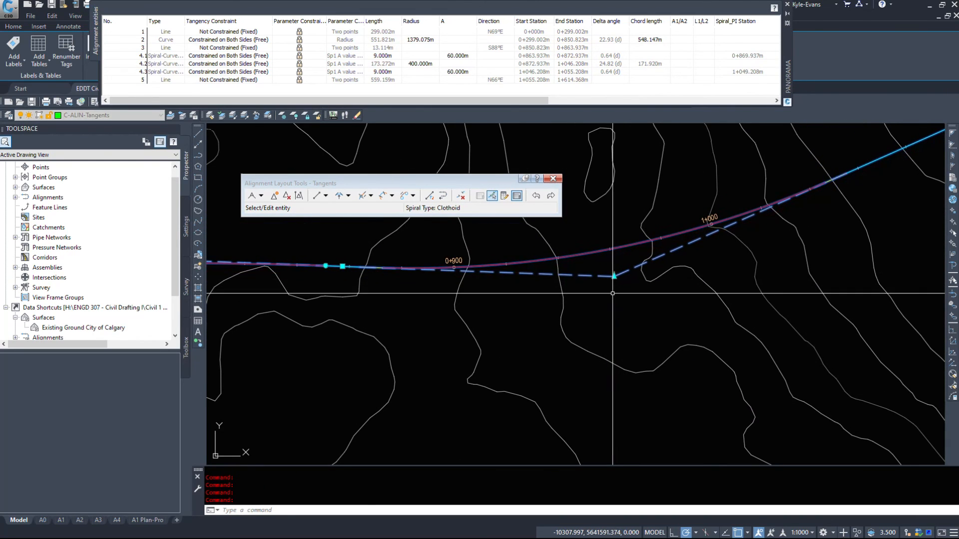
click(614, 276)
click(614, 284)
- Fine-tune the spiral-curve-spiral's point of intersection northward to lengthen the connecting tangent, and end the selection
scroll(349, 273, up, 4)
middle_drag(345, 270, 333, 268)
scroll(327, 270, down, 4)
click(592, 283)
click(585, 239)
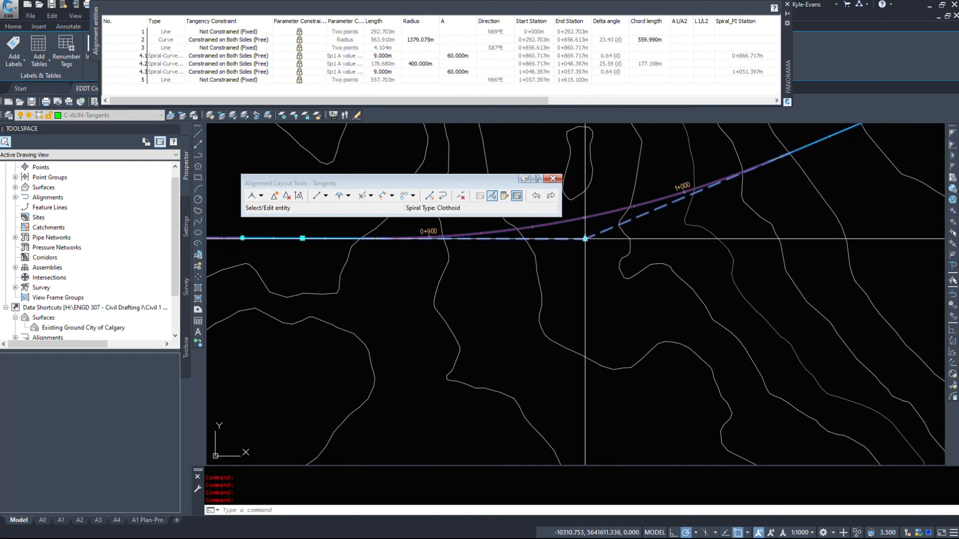
scroll(511, 171, down, 4)
key(Escape)
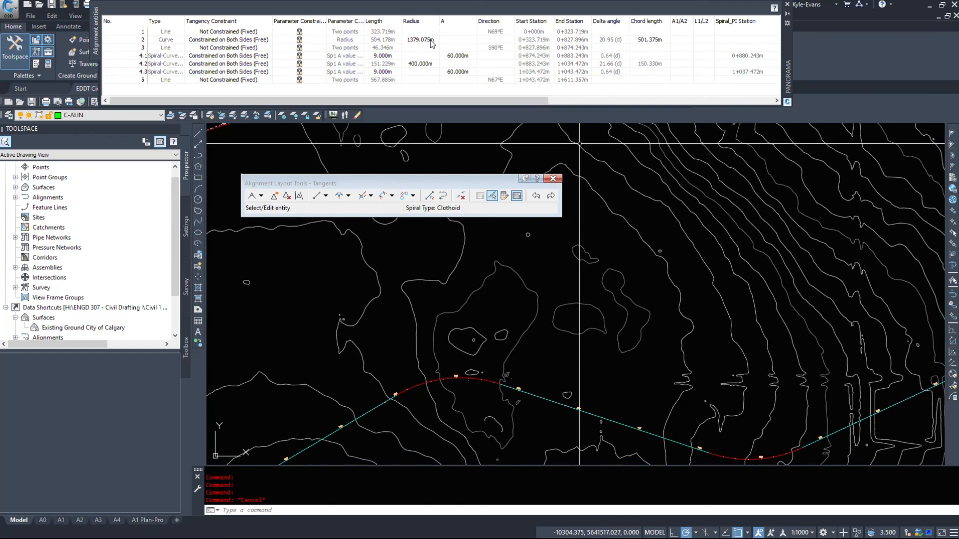
- Close the layout tools of the Tangents alignment and clear any active selection
click(553, 179)
key(Escape)
key(Escape)
- Open the Layout alignment's geometry for editing and display the parameter table of its entities
scroll(583, 323, down, 2)
middle_drag(550, 451, 571, 257)
middle_drag(631, 345, 502, 293)
scroll(502, 292, up, 5)
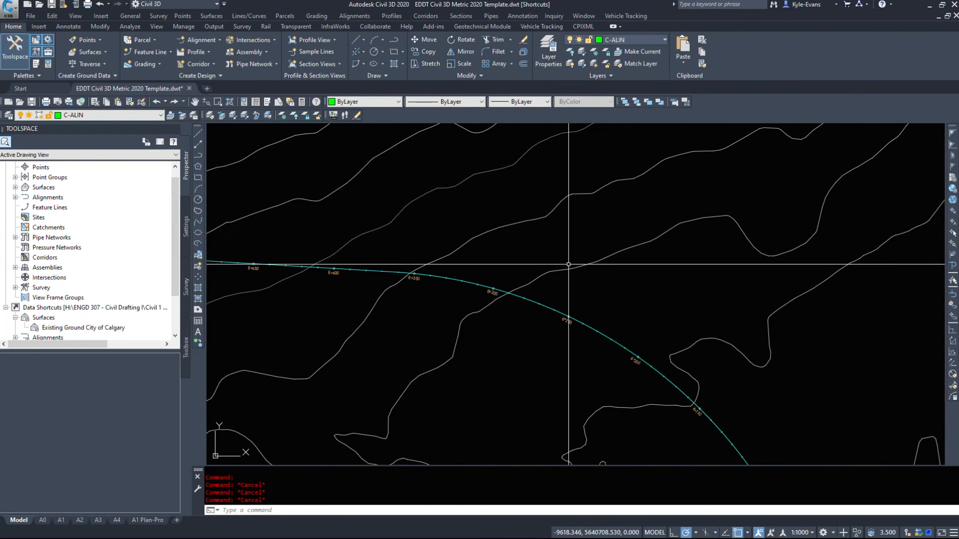
click(606, 334)
right_click(621, 244)
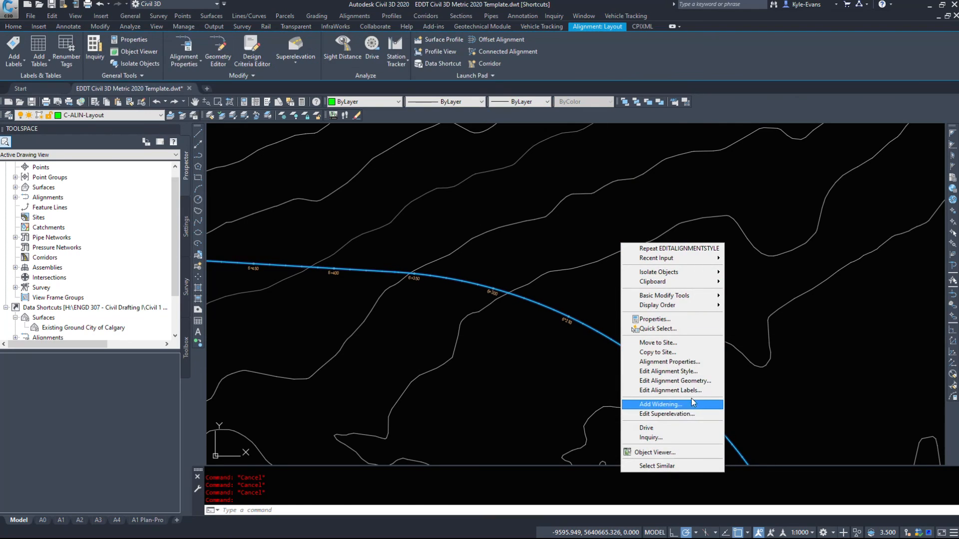
click(691, 382)
click(517, 195)
- Examine the tangency constraints and editable parameters of each line and curve in the Layout alignment
scroll(665, 339, down, 6)
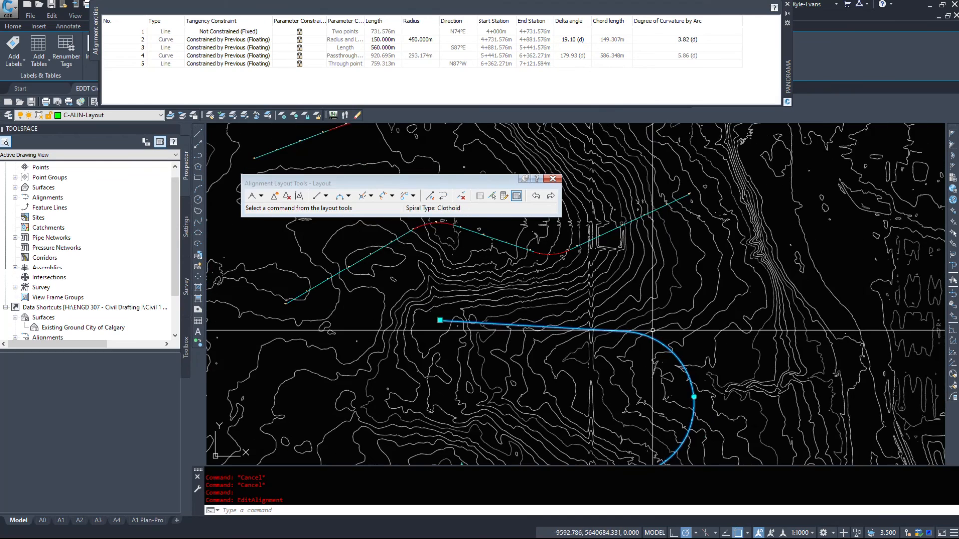
click(253, 40)
click(252, 48)
click(251, 56)
click(250, 62)
click(215, 32)
click(226, 40)
- Move the pass-through point of the Layout alignment's large end curve southwest, tightening the curve to a radius of about 64 m
scroll(626, 333, up, 5)
scroll(624, 325, up, 3)
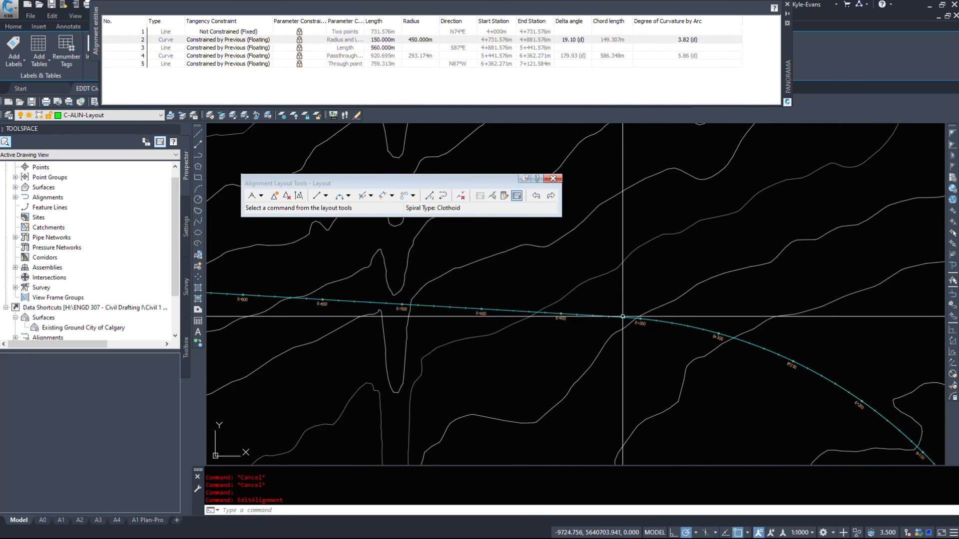
scroll(654, 307, down, 10)
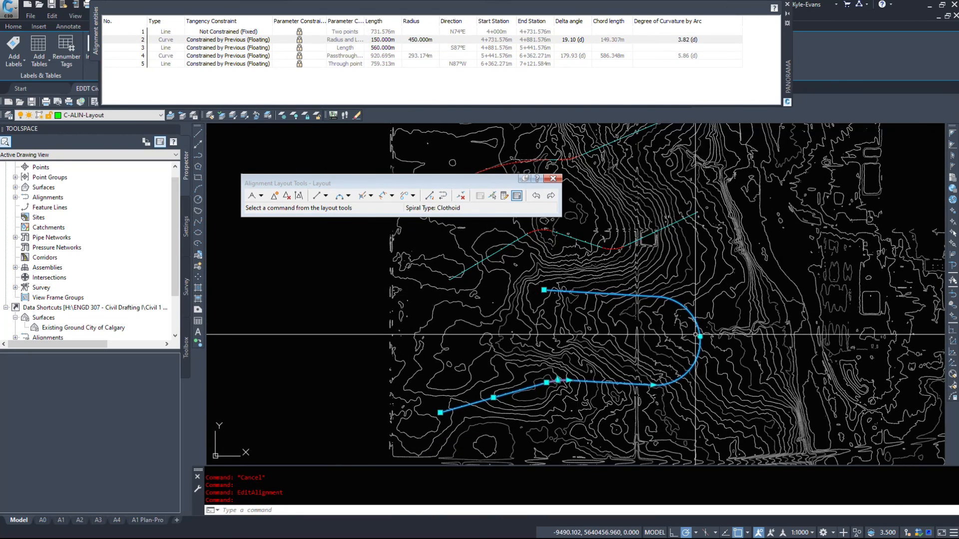
scroll(693, 334, up, 4)
scroll(706, 352, up, 2)
scroll(707, 351, down, 2)
click(733, 350)
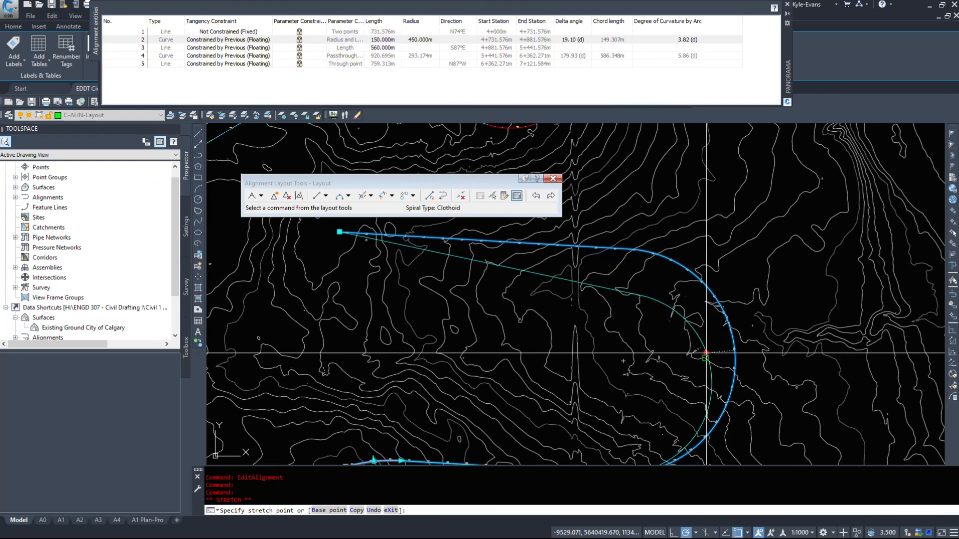
middle_drag(682, 361, 720, 314)
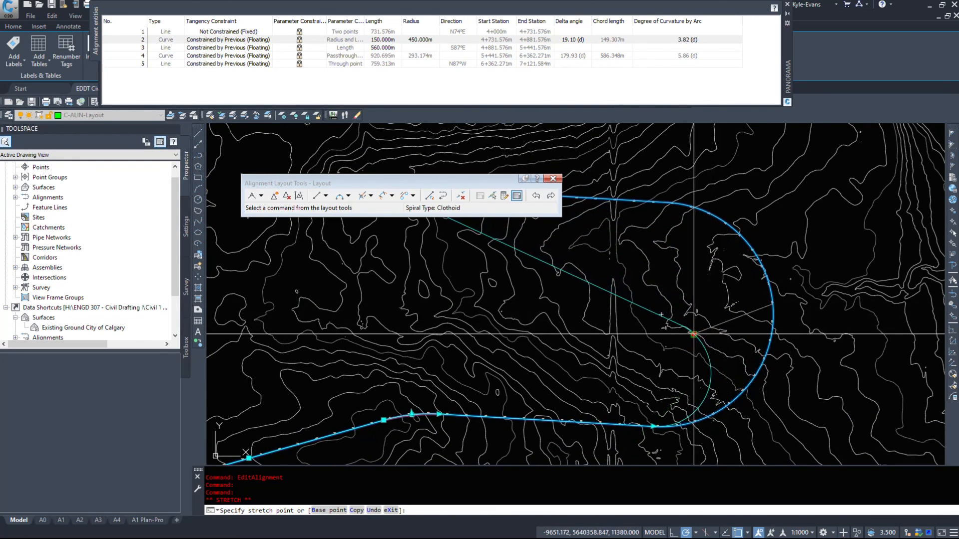
scroll(664, 325, up, 3)
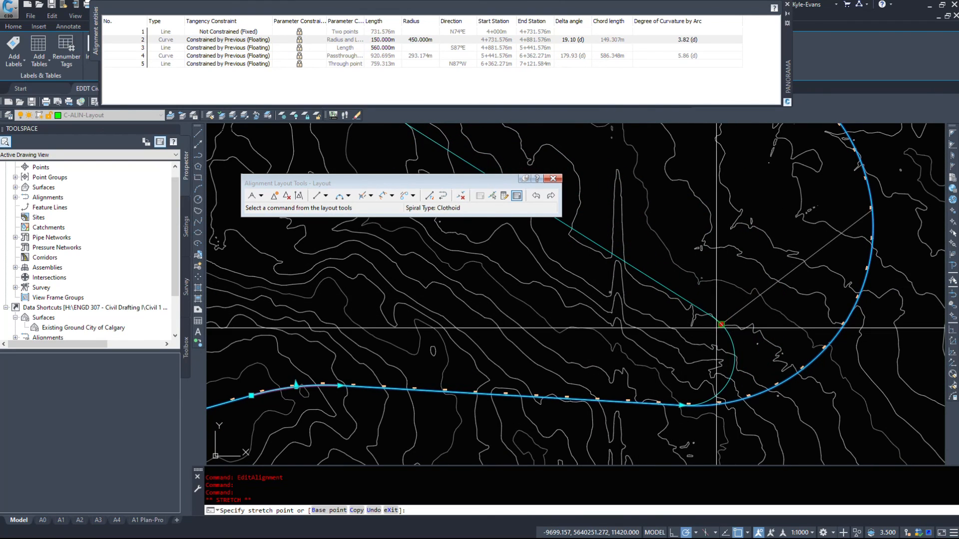
click(706, 332)
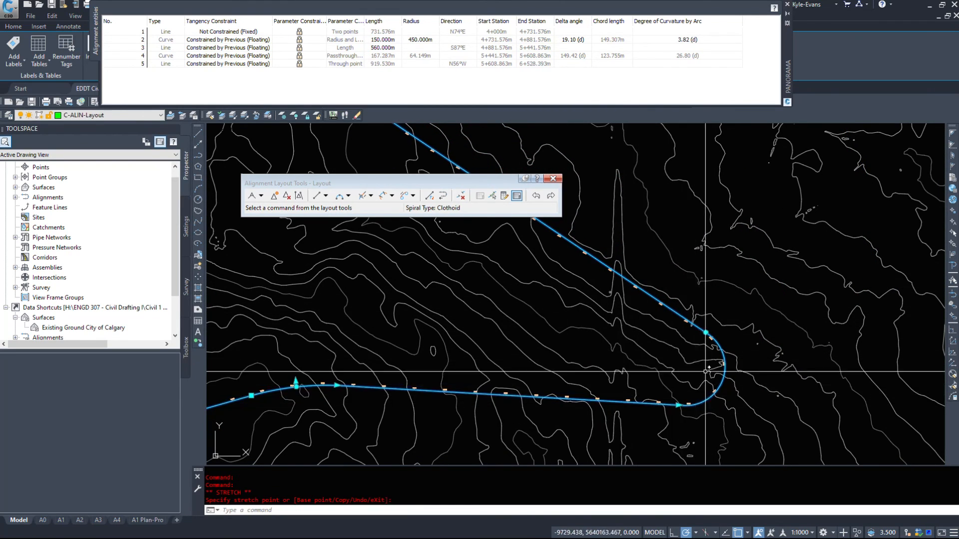
- Shorten the line between the Layout alignment's curves to about 479 m, and extend the first curve to about 262 m long
click(678, 405)
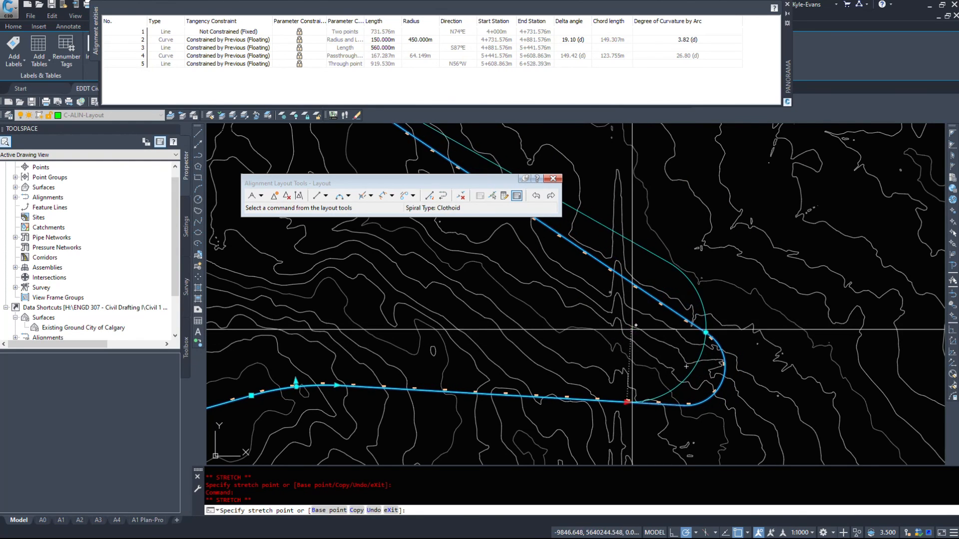
middle_drag(402, 396, 560, 367)
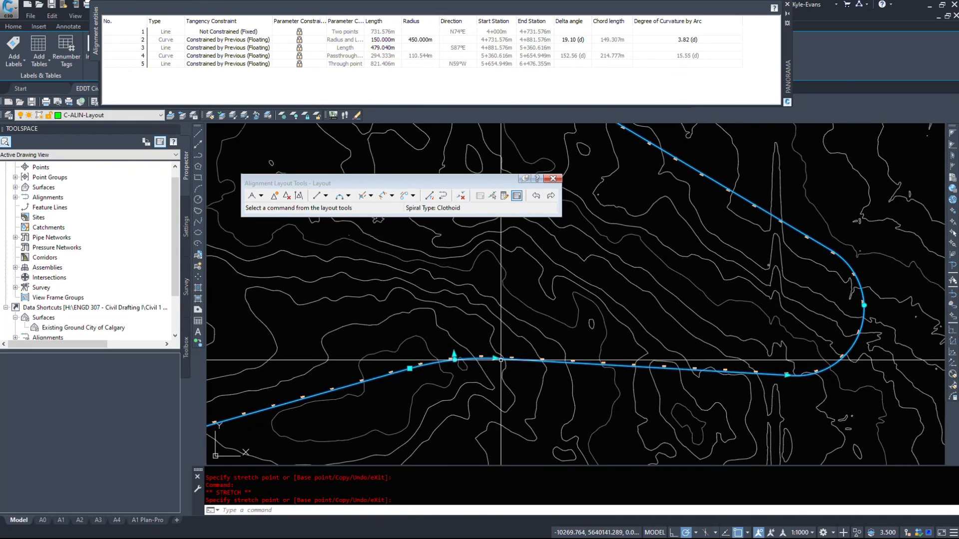
scroll(506, 368, up, 2)
click(502, 360)
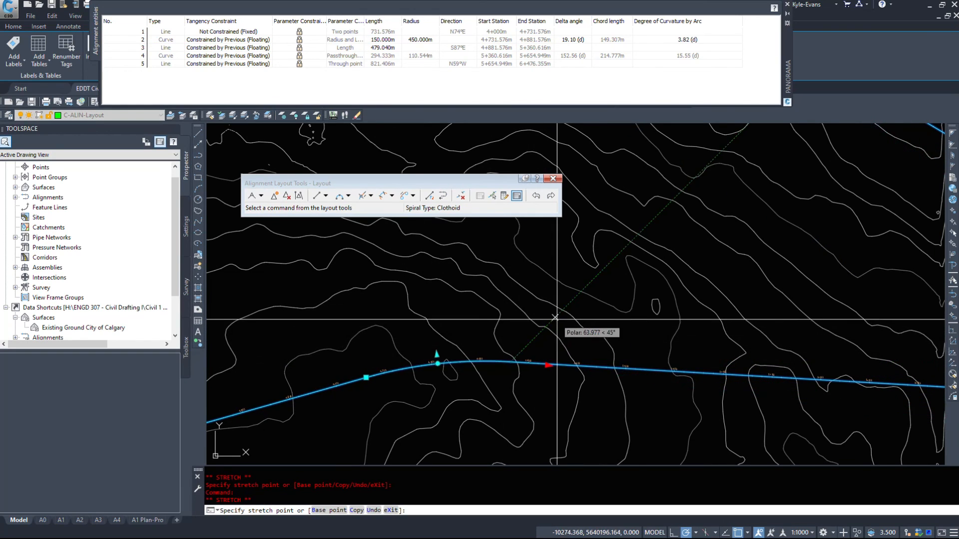
scroll(555, 317, down, 3)
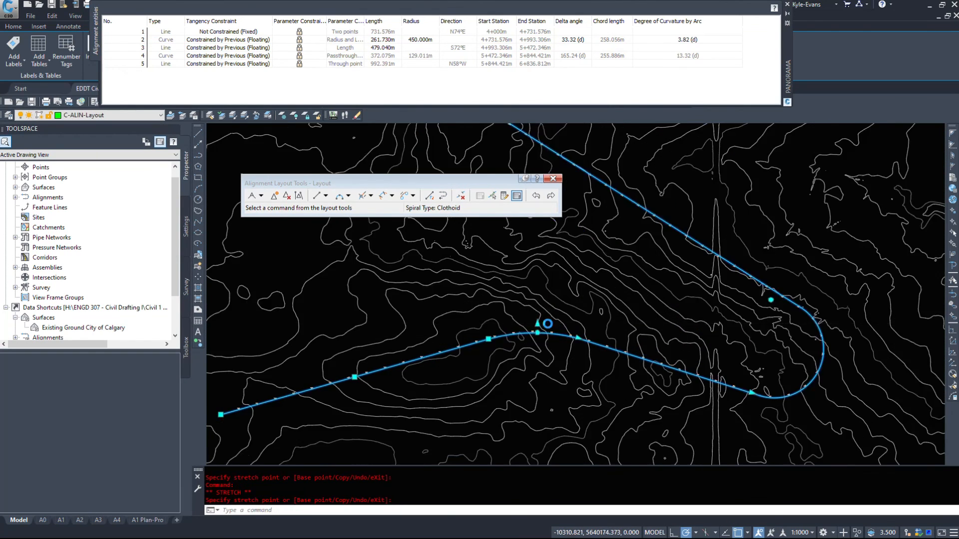
- Stretch the first curve's radius northward to reverse its bend, with a radius of about 298 m
scroll(549, 322, up, 3)
click(530, 334)
scroll(520, 287, down, 3)
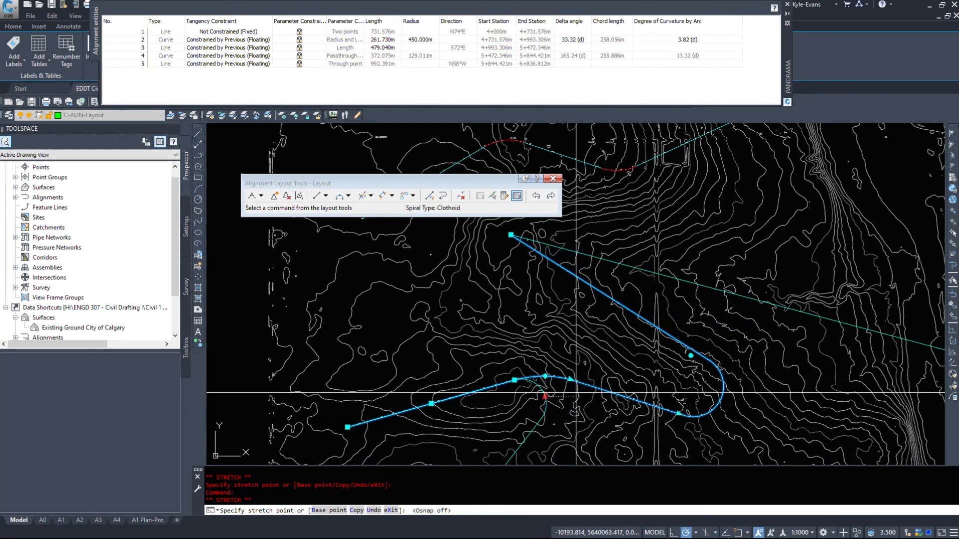
middle_drag(559, 378, 496, 325)
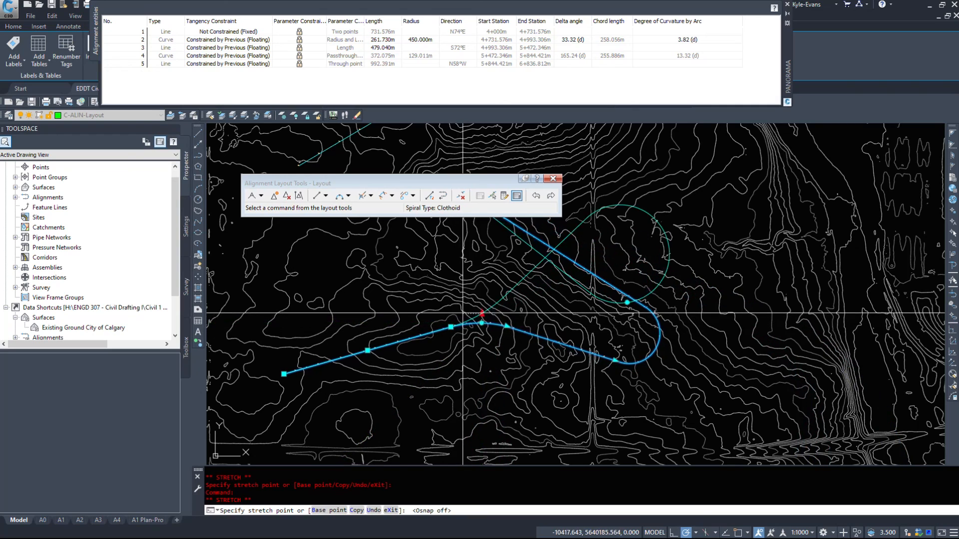
middle_drag(552, 346, 574, 410)
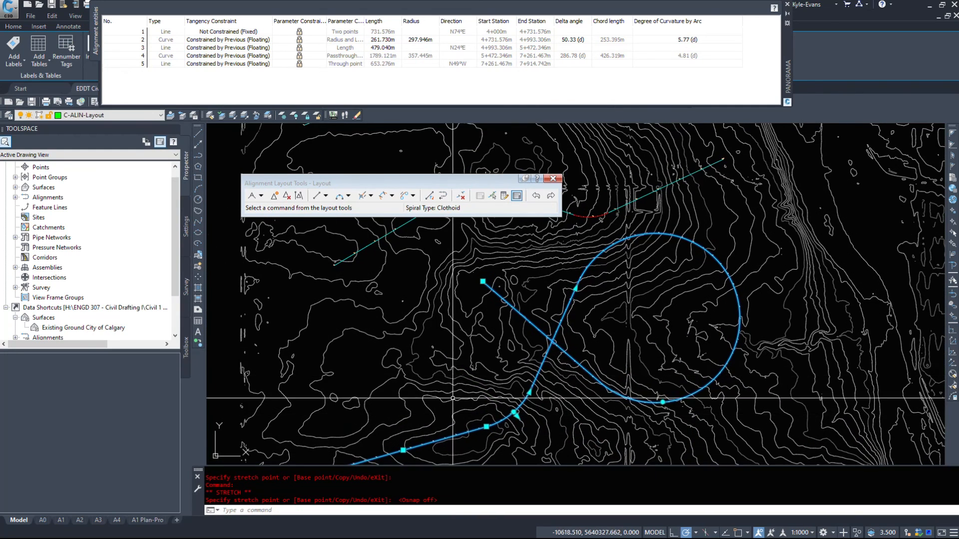
right_click(705, 240)
click(550, 356)
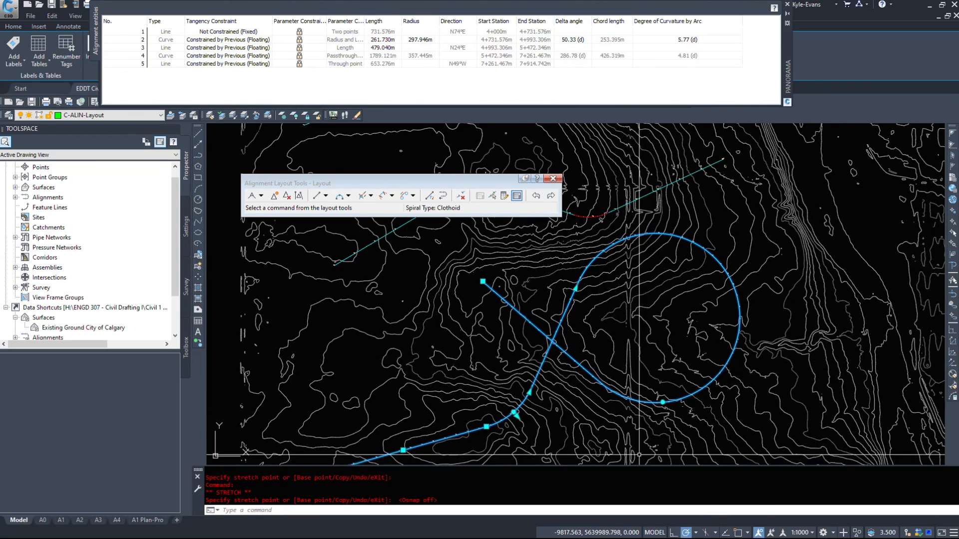
- Flip the first curve's bend back southward with a radius of about 311 m, and clear the selection
middle_drag(554, 456, 590, 382)
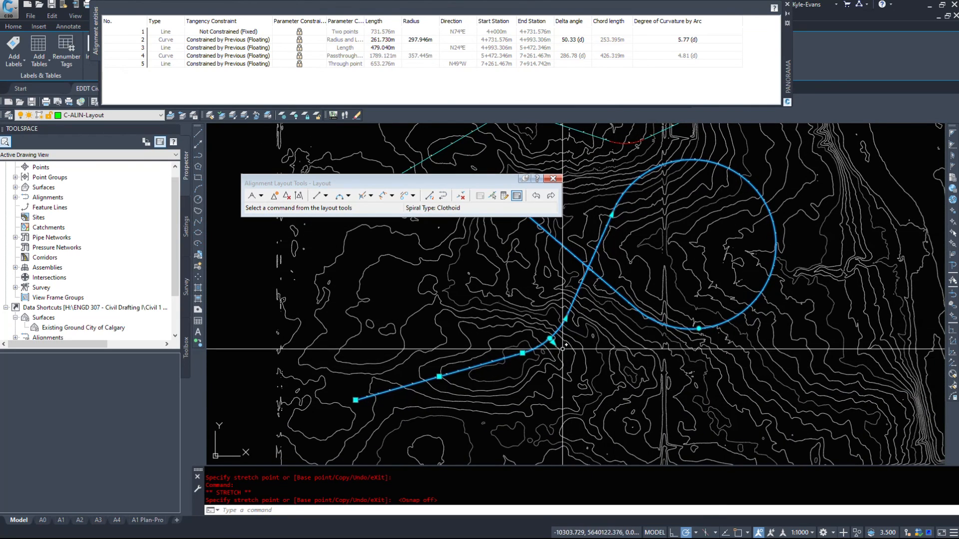
scroll(559, 329, up, 4)
click(531, 356)
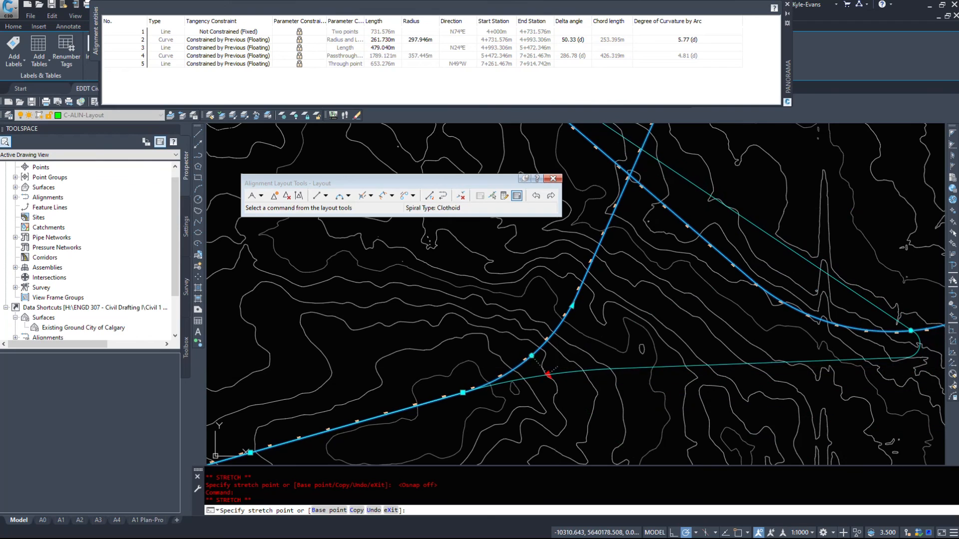
click(558, 369)
click(539, 373)
click(551, 391)
scroll(655, 402, down, 2)
key(Escape)
middle_drag(696, 447, 633, 346)
scroll(634, 347, down, 6)
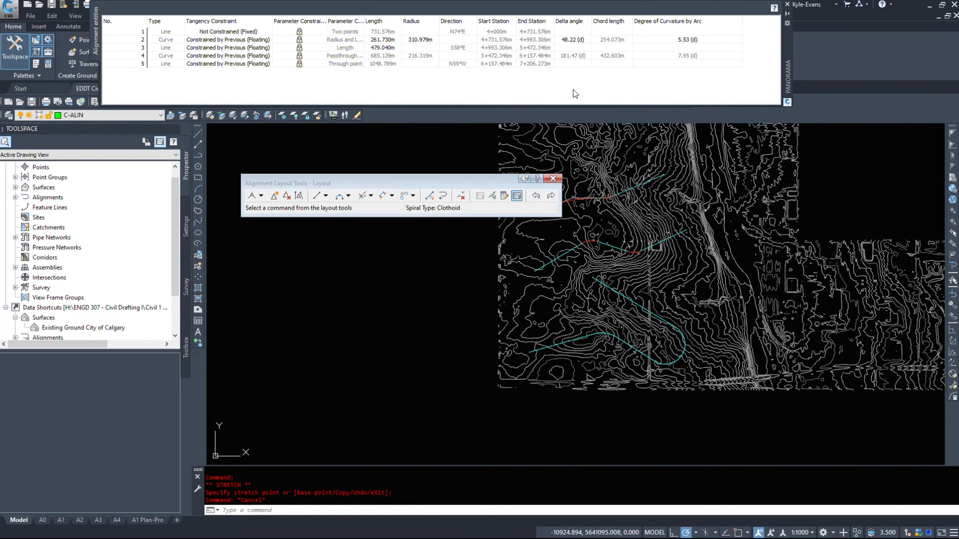
- Delete the large end curve sub-entity between the last two lines of the Layout alignment
click(519, 198)
click(460, 196)
scroll(643, 356, up, 8)
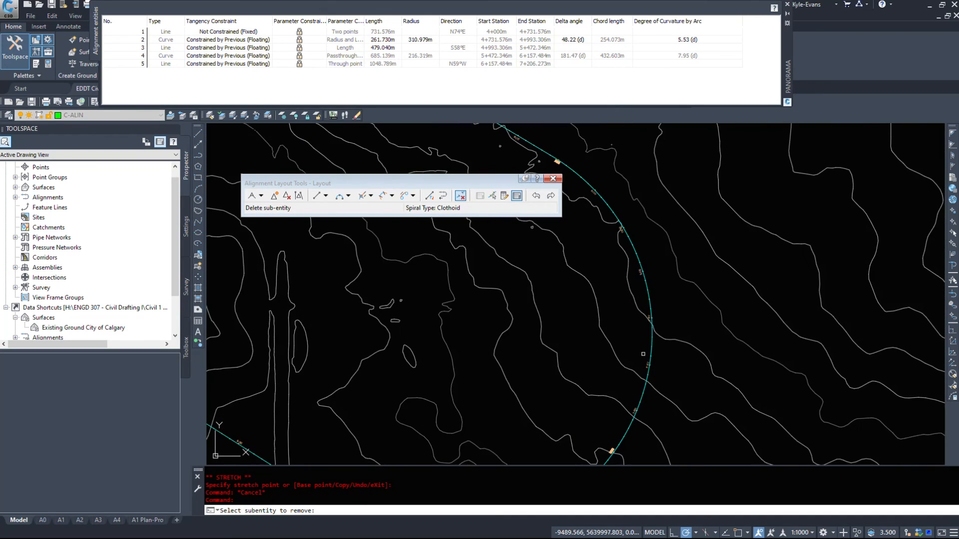
click(653, 343)
scroll(728, 337, down, 8)
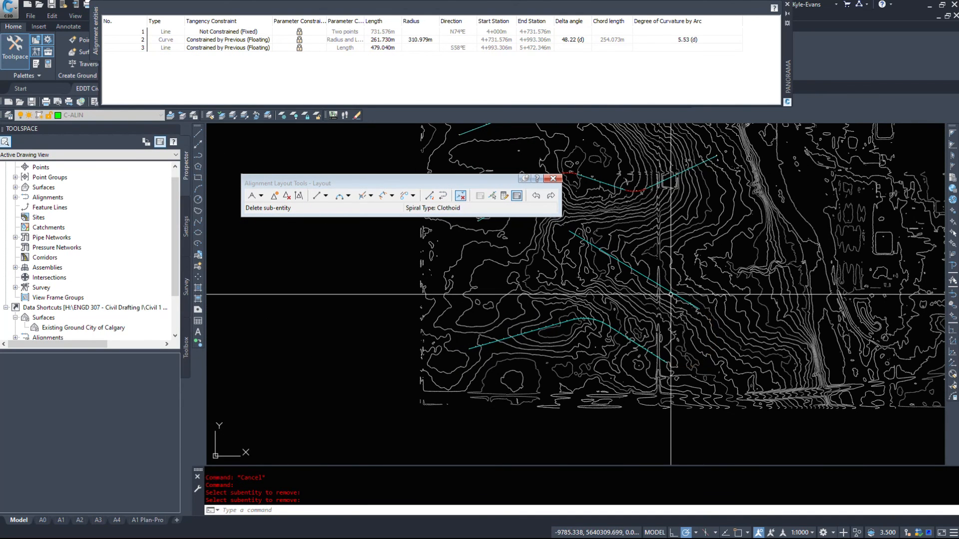
key(Return)
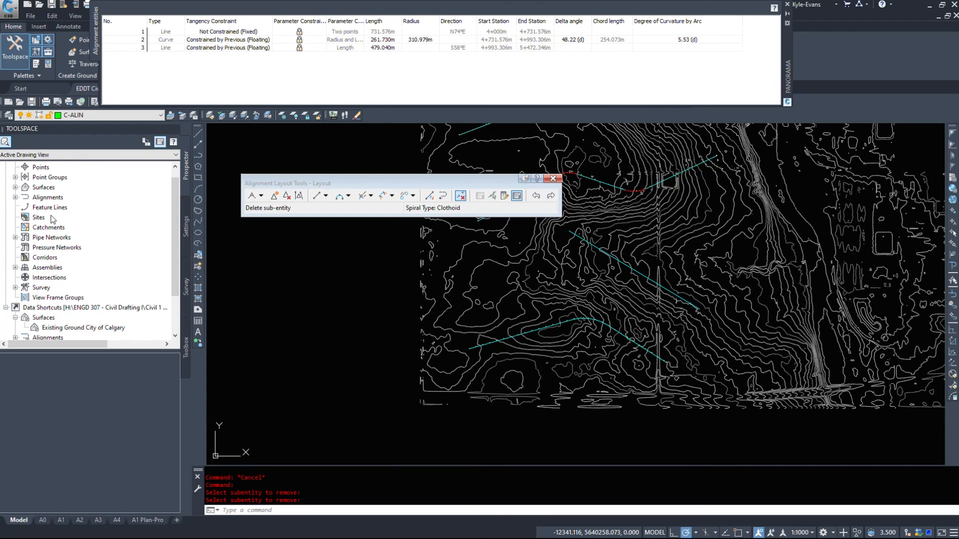
mouse_move(616, 237)
middle_down()
mouse_move(610, 272)
mouse_move(621, 322)
middle_up()
scroll(608, 192, down, 5)
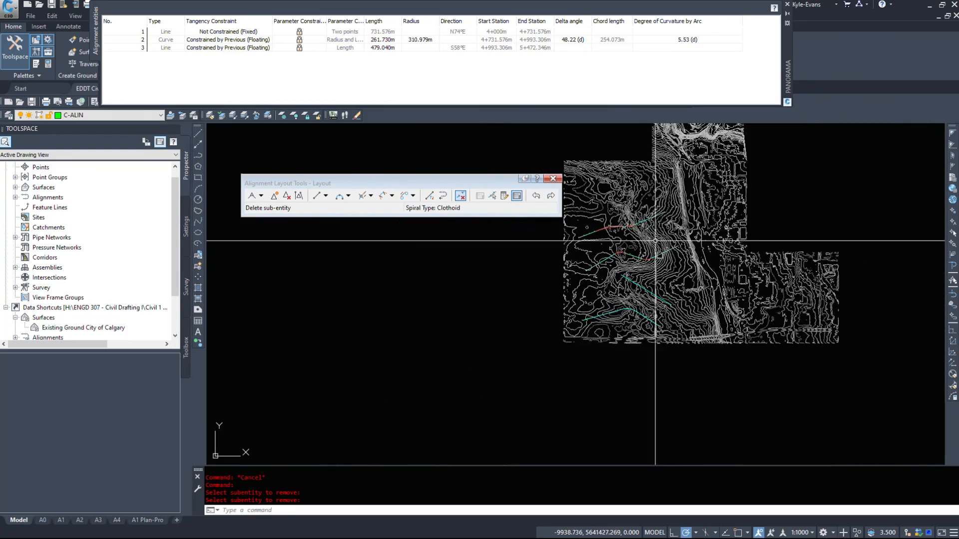
scroll(693, 185, up, 8)
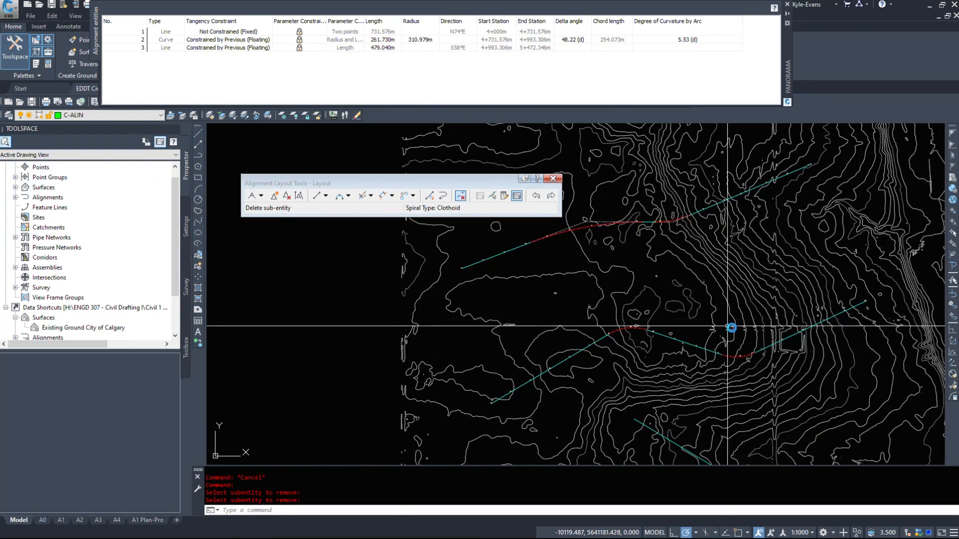
scroll(689, 200, down, 6)
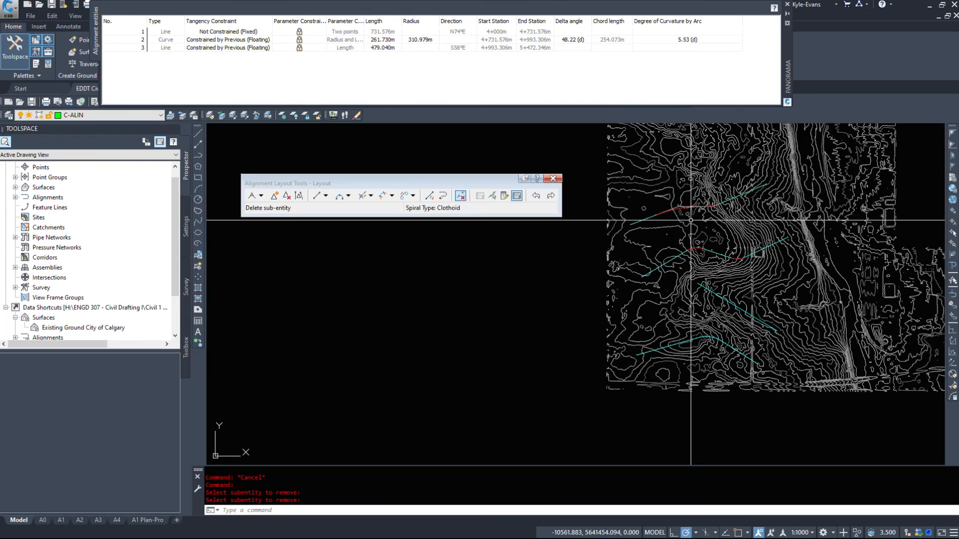